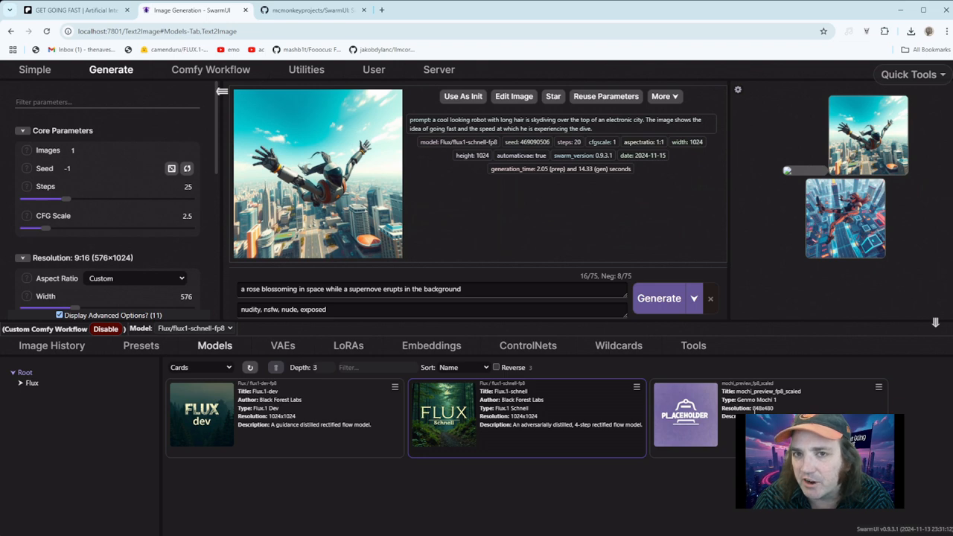
Select the mochi_preview_fp8_scaled model for generation.
left_click(705, 429)
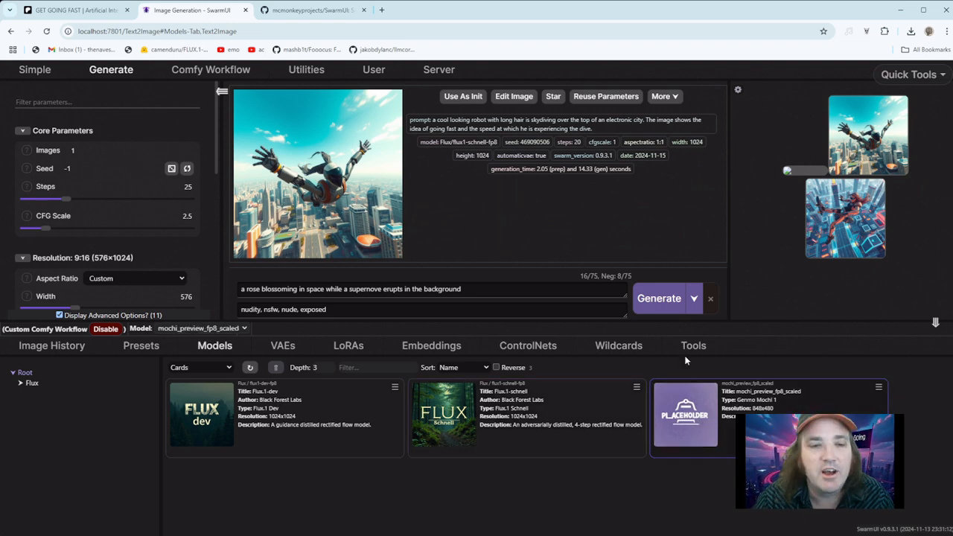
Search the web for "swarmui github" in place of the open GitHub page and open the mcmonkeyprojects/SwarmUI repository.
left_click(323, 18)
left_click(343, 32)
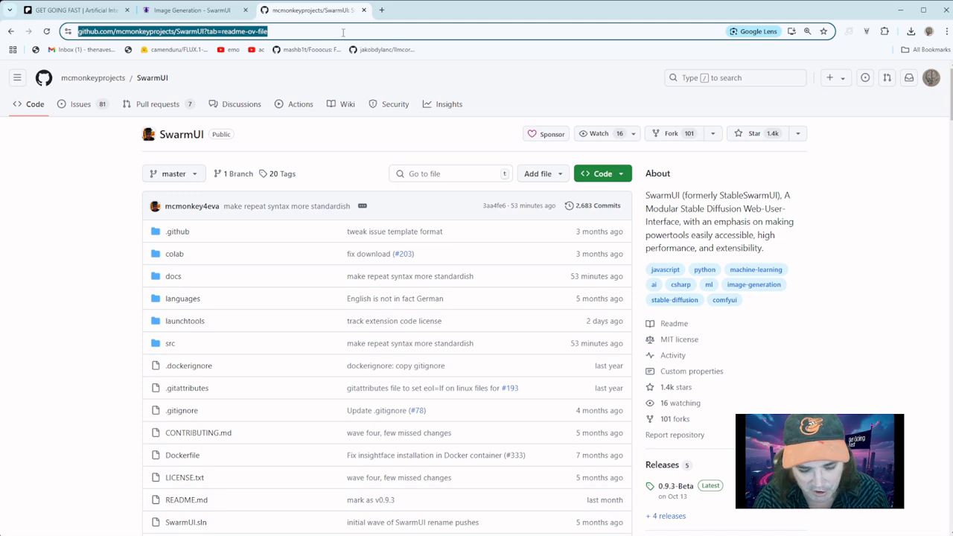
type("swarmui")
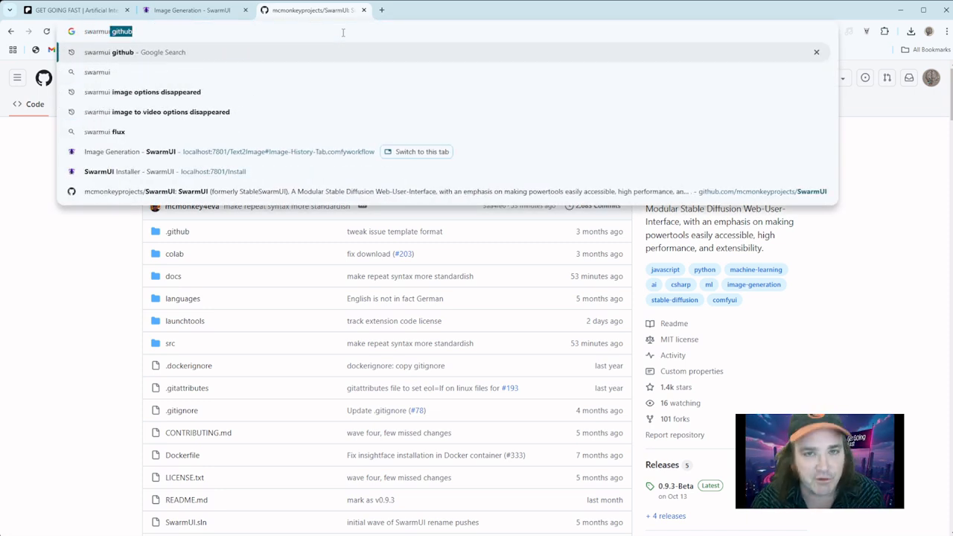
type(" github")
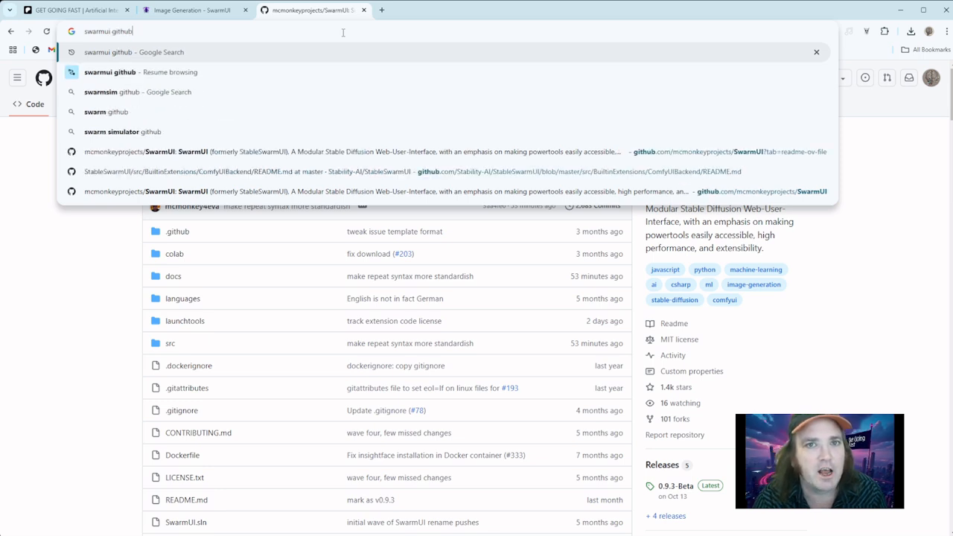
key("Return")
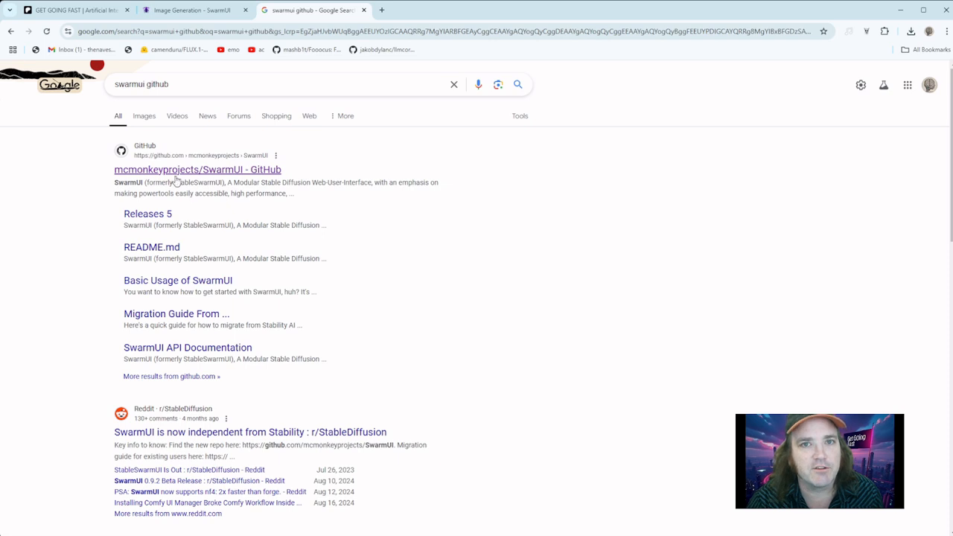
left_click(208, 177)
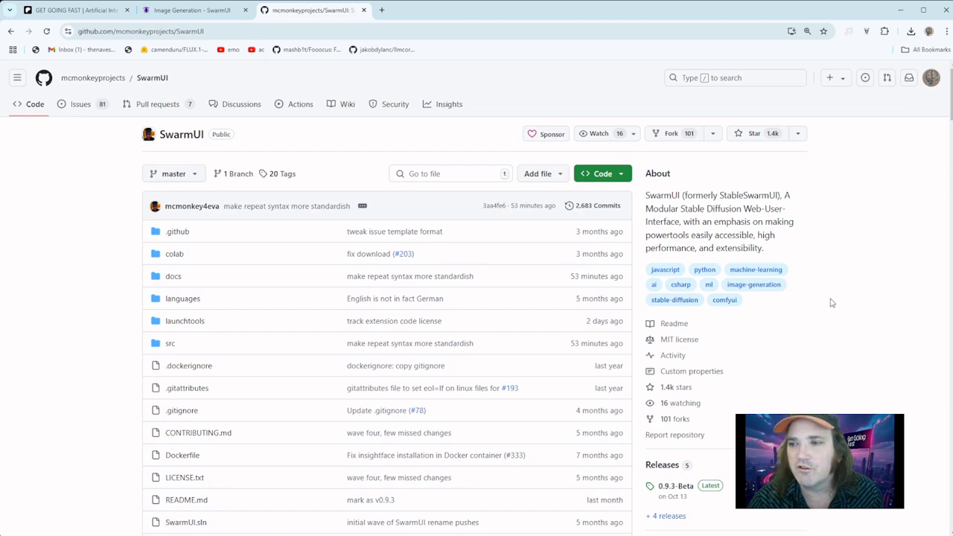
Examine the README's Windows installation and alternate manual install instructions, highlighting the launch-windows.bat file name.
scroll(525, 284, "down", 5)
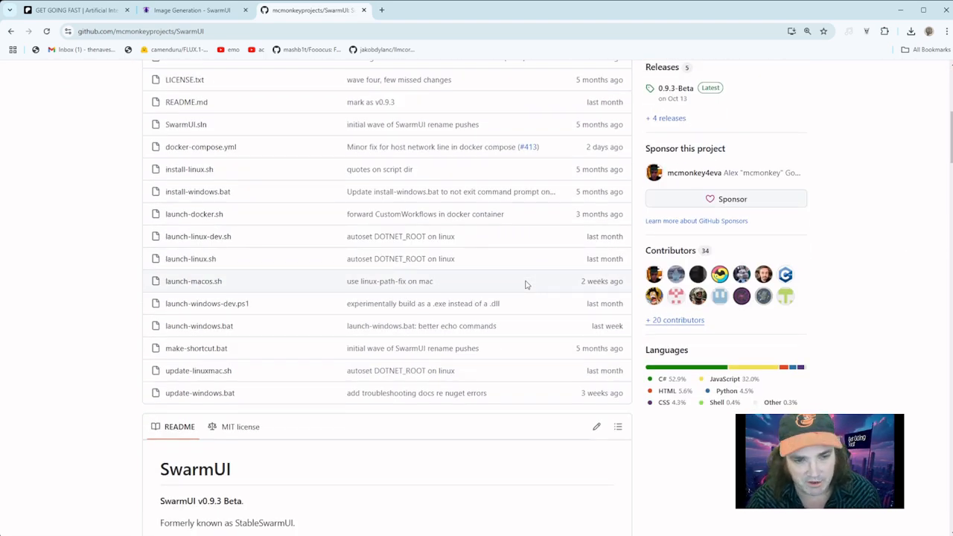
scroll(526, 284, "down", 3)
scroll(525, 284, "up", 3)
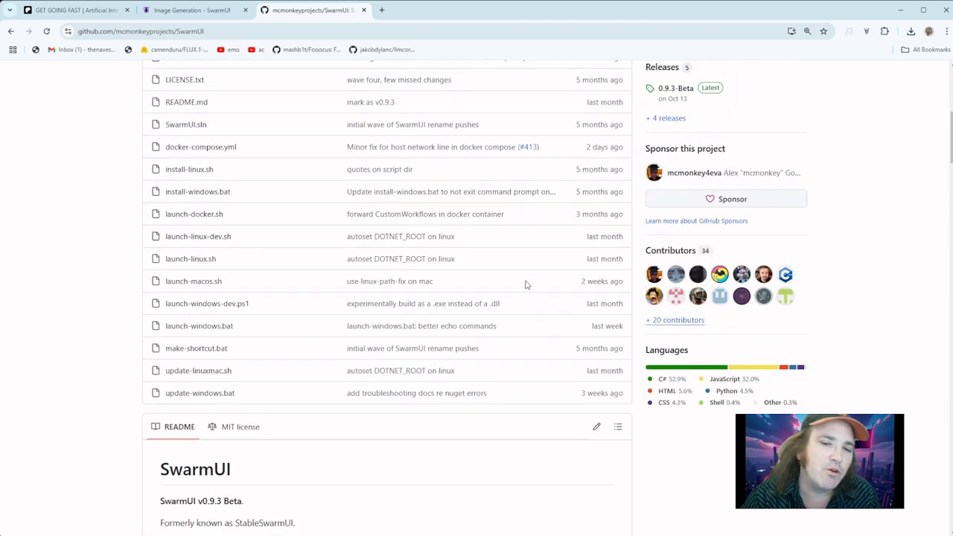
scroll(525, 284, "up", 2)
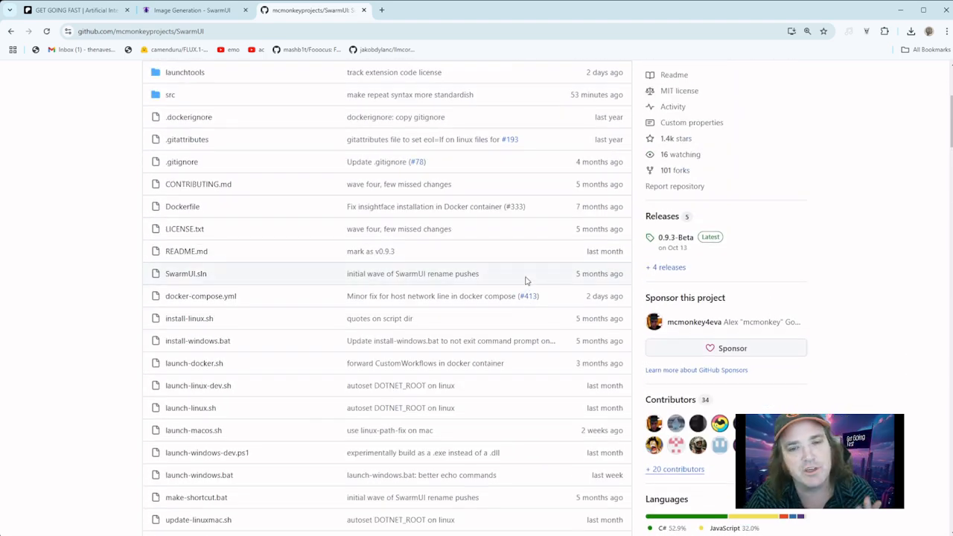
scroll(525, 281, "down", 5)
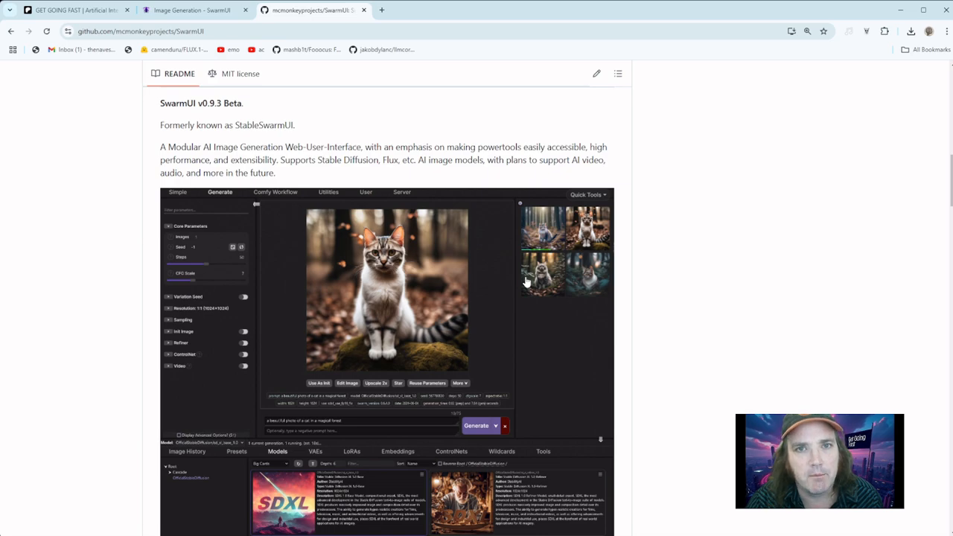
scroll(526, 282, "down", 10)
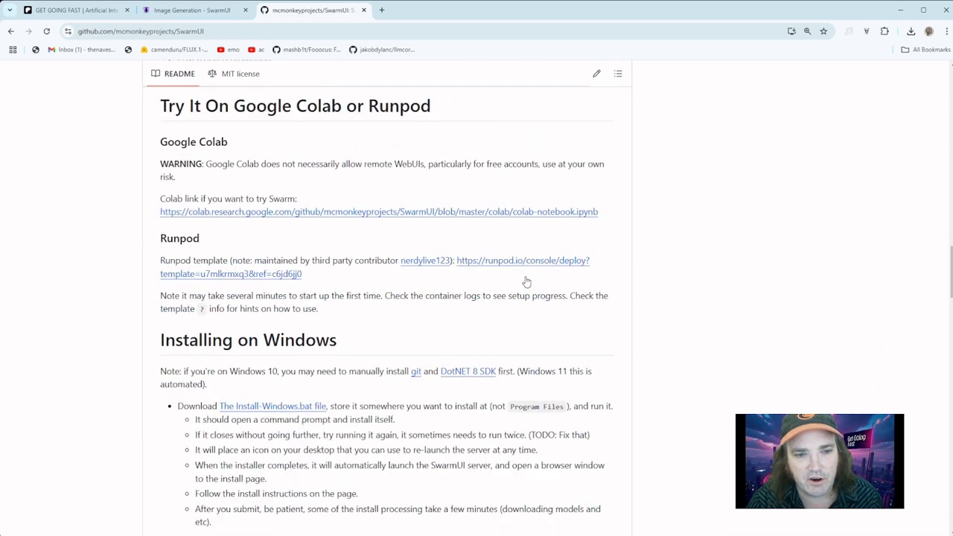
scroll(525, 282, "down", 2)
scroll(380, 216, "down", 3)
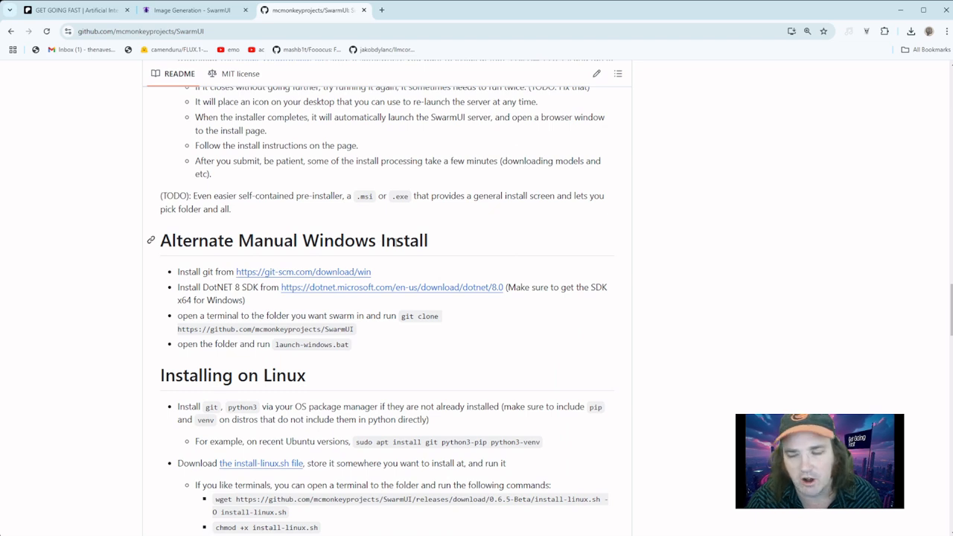
scroll(396, 246, "up", 2)
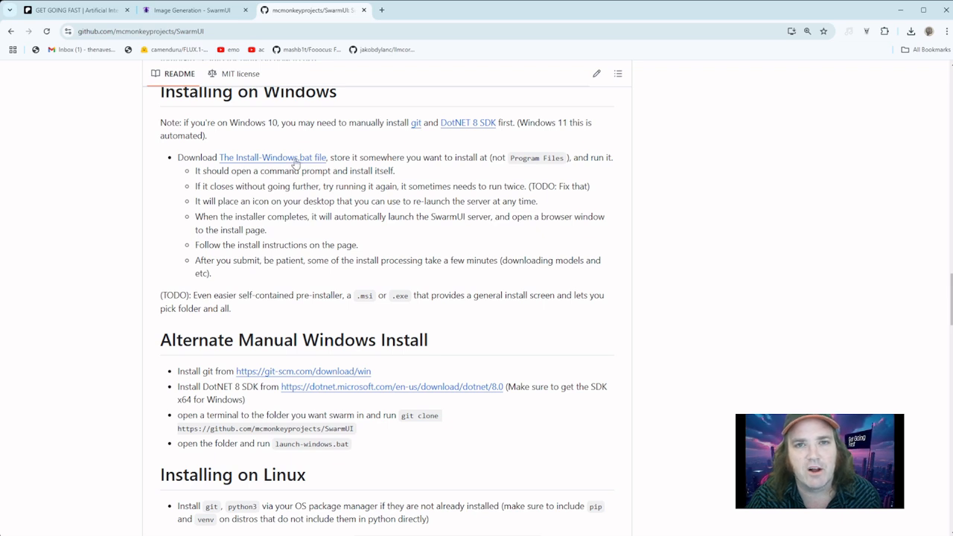
scroll(340, 315, "down", 2)
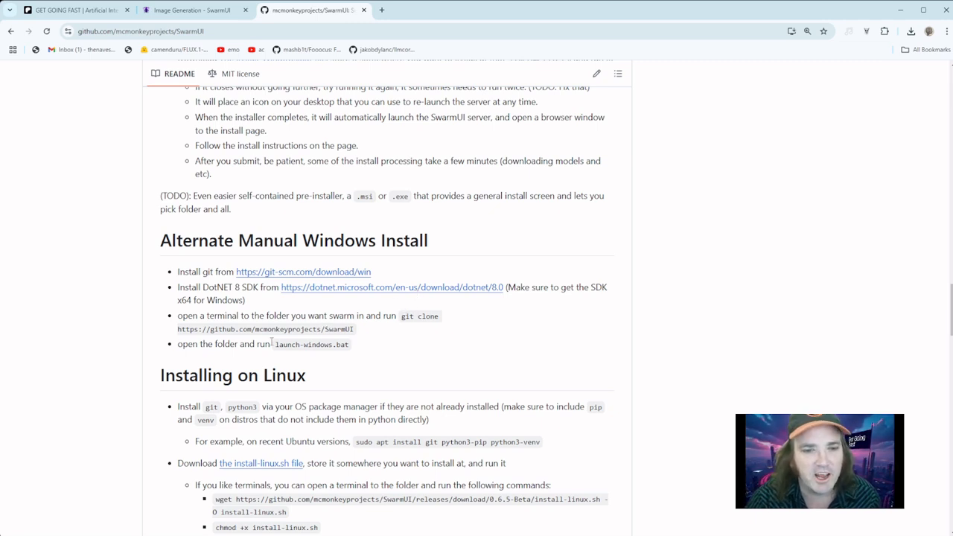
left_click_drag(275, 344, 350, 345)
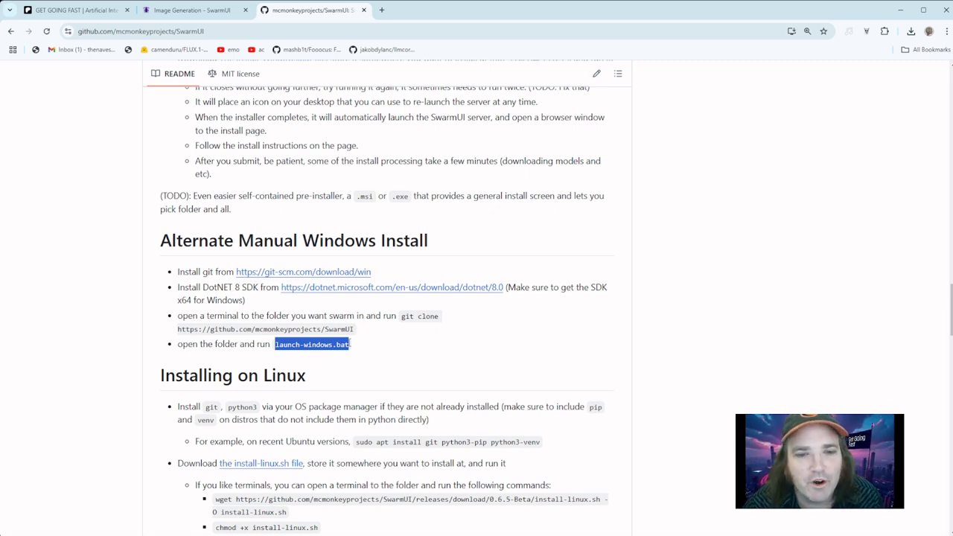
Download the Install-Windows.bat file linked under the Installing on Windows section.
scroll(372, 350, "down", 1)
scroll(368, 321, "up", 3)
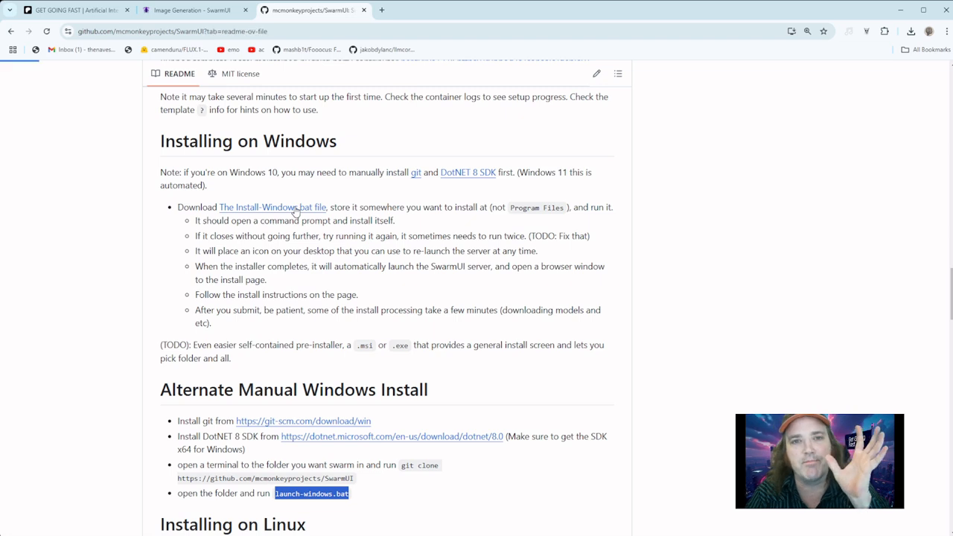
left_click(295, 210)
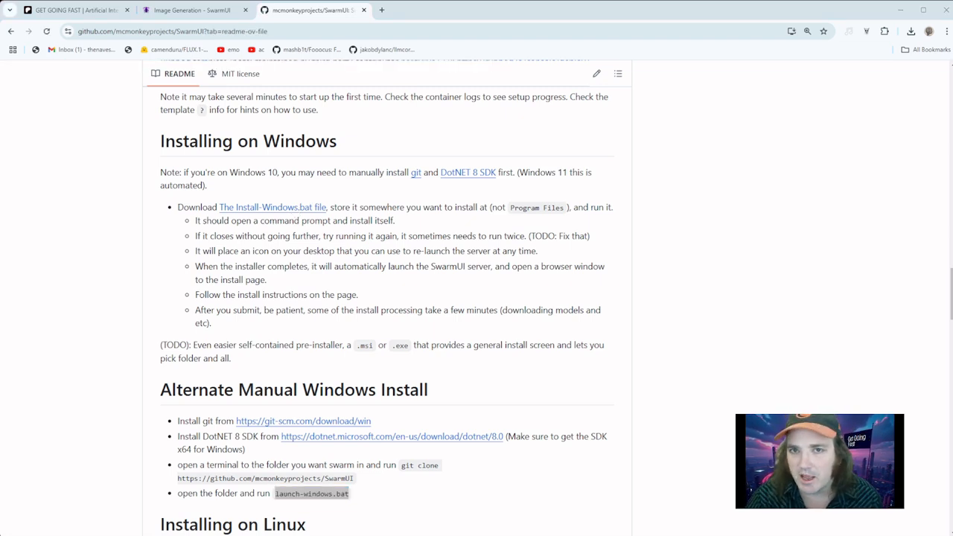
left_click(596, 420)
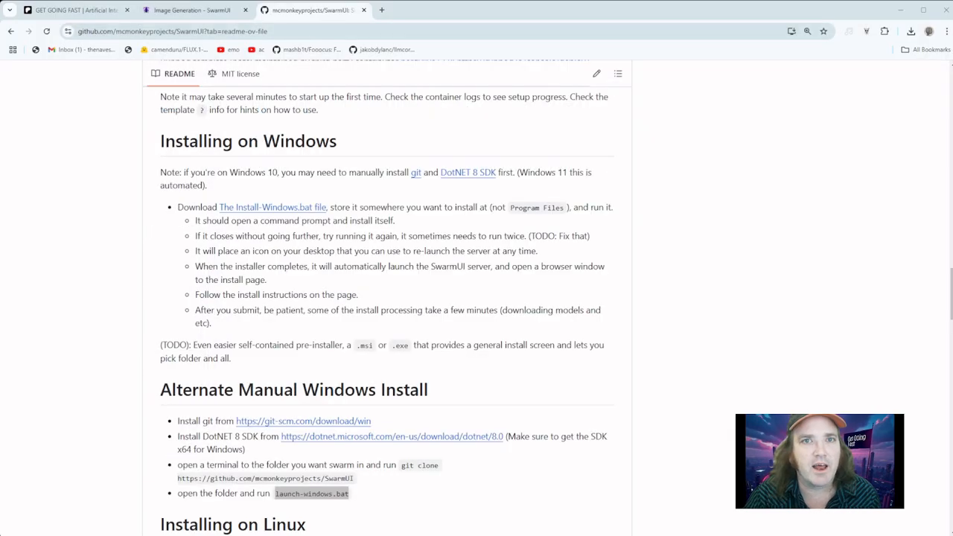
Return to the running SwarmUI page, view its Comfy workflow graph and go back to the generation view.
left_click(194, 10)
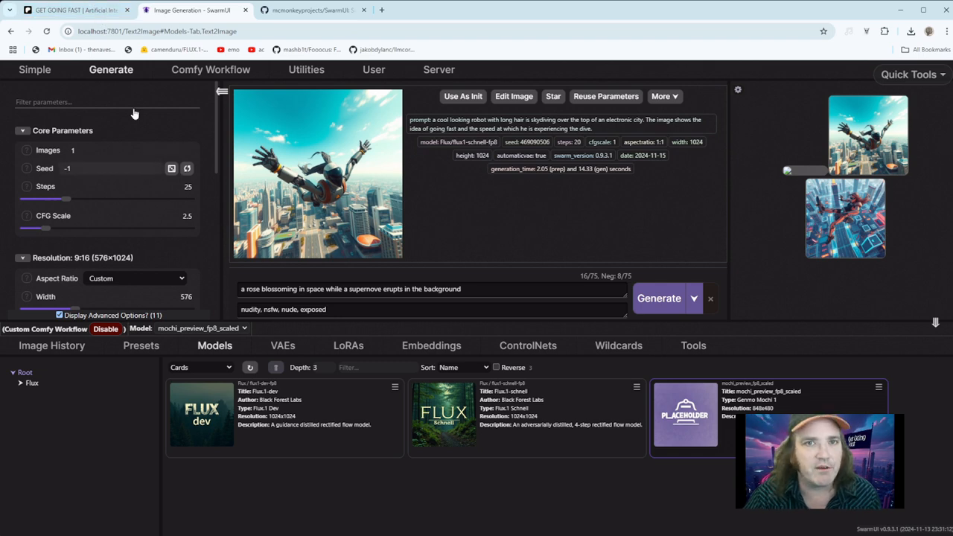
left_click(195, 70)
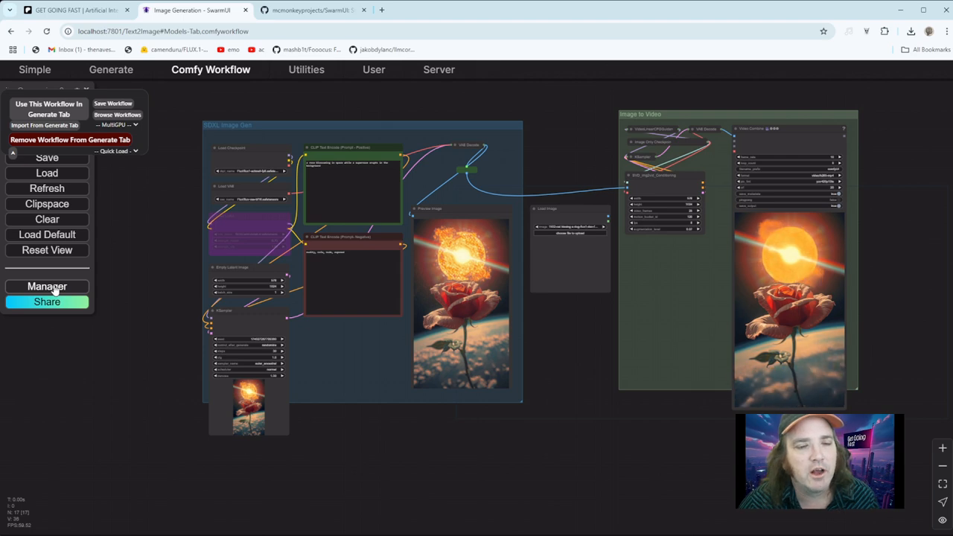
left_click(111, 69)
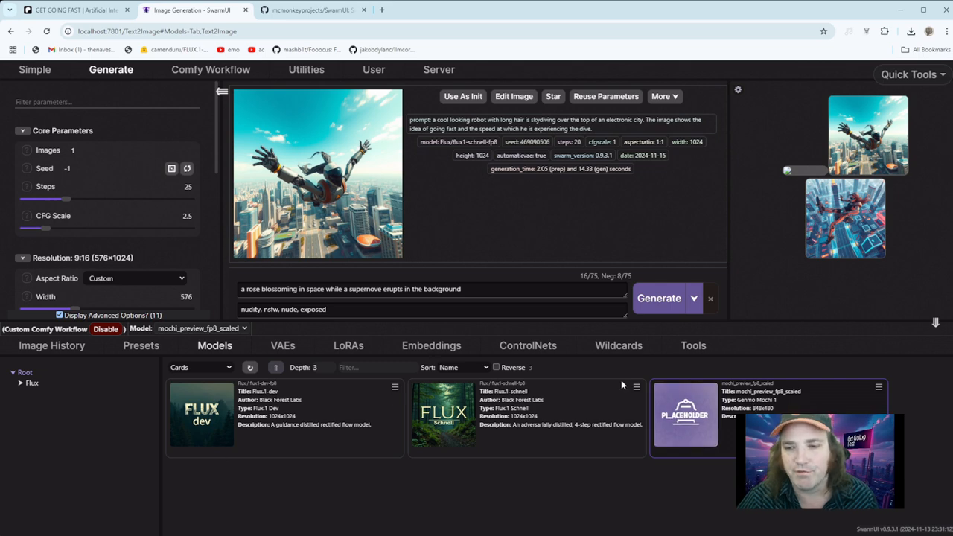
Switch to the Patreon creator page, look through it and load patreon.com/cognibuild.
left_click(78, 10)
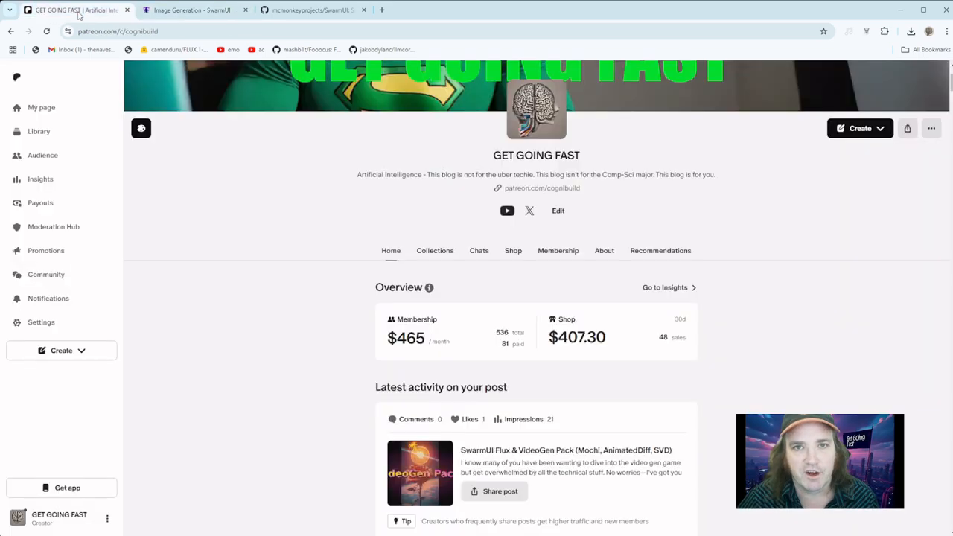
scroll(347, 220, "down", 3)
scroll(346, 220, "down", 10)
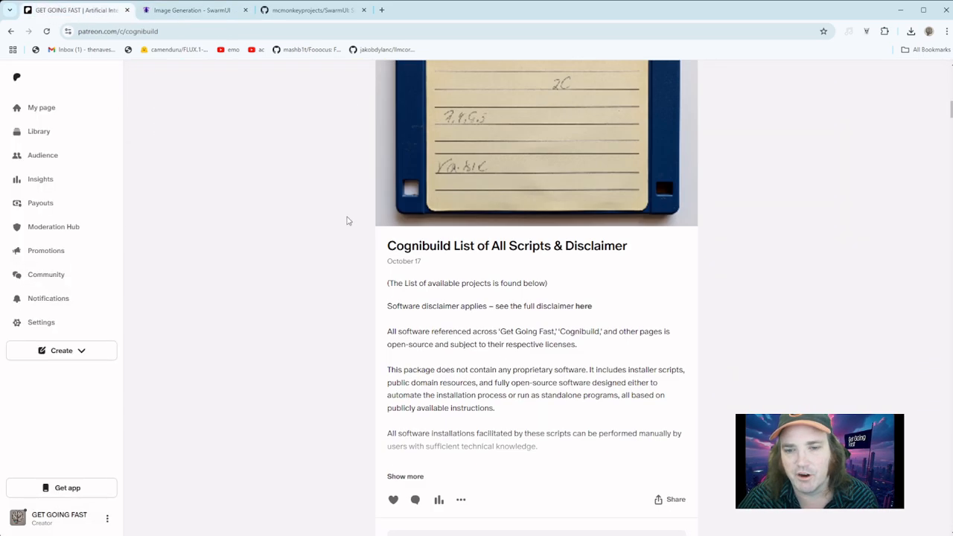
left_click(181, 32)
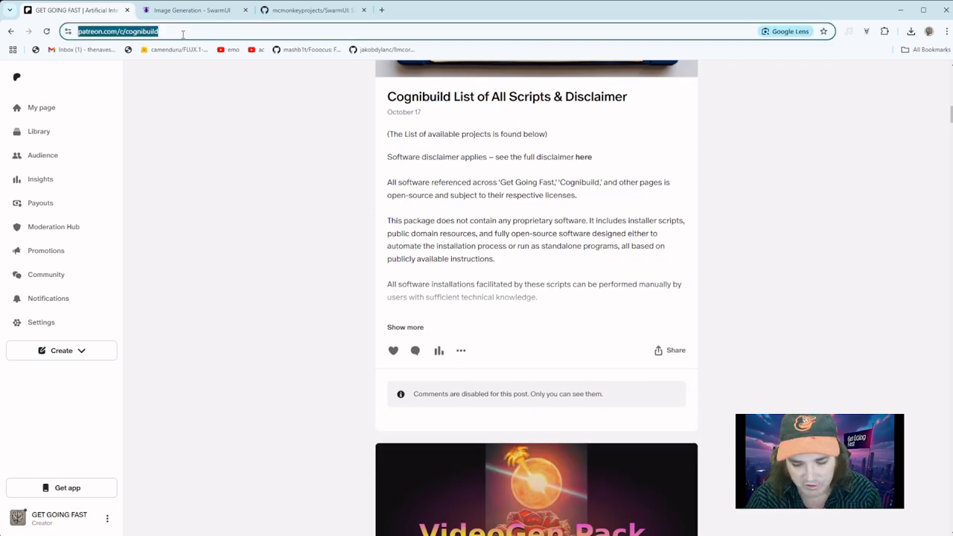
type("patreo")
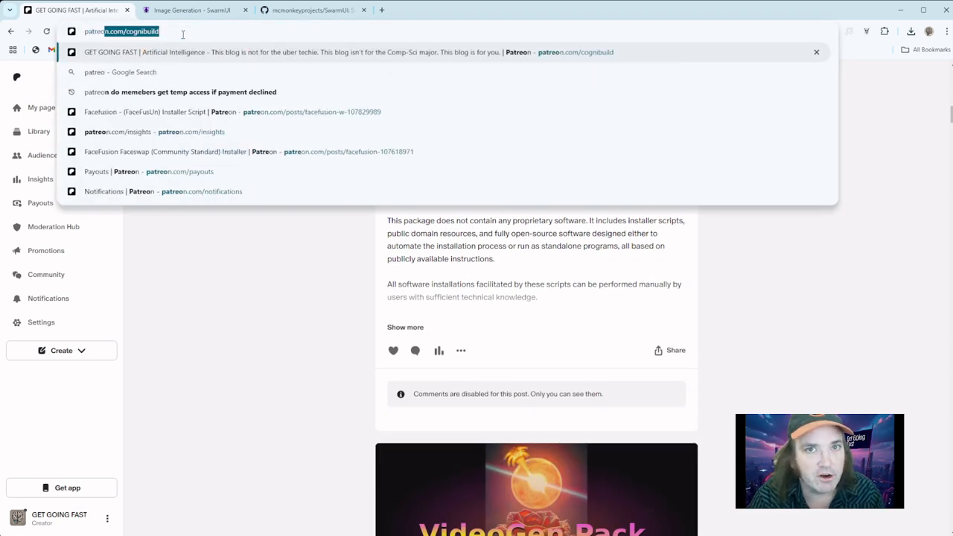
type("n.com/c/cognibuild")
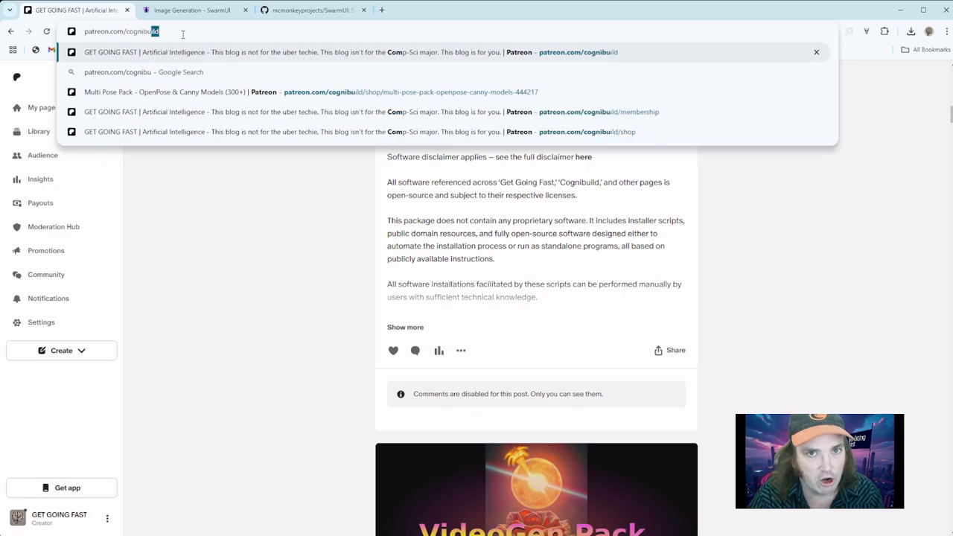
key("Return")
Examine the SwarmUI Flux & VideoGen Pack posts on the Patreon page, including their descriptions and attached files.
scroll(406, 227, "down", 14)
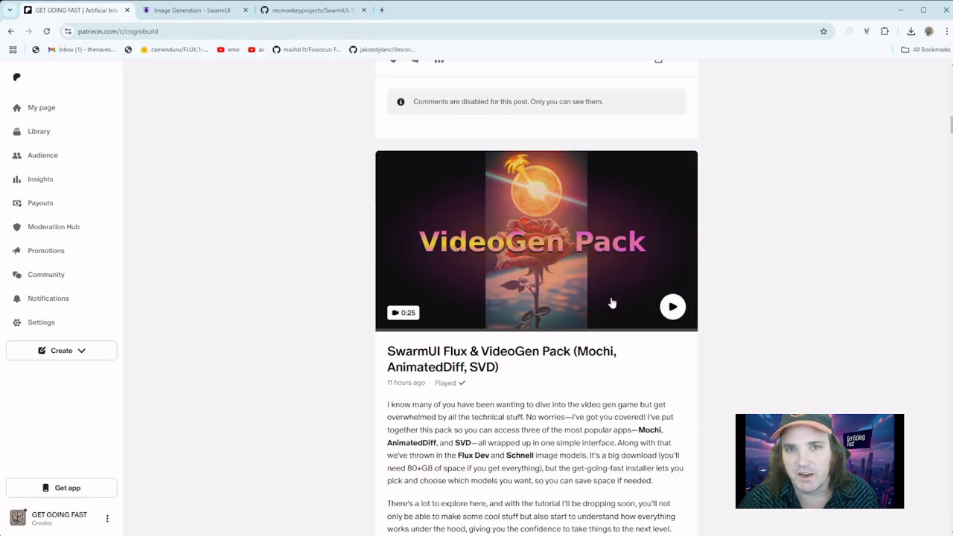
scroll(600, 283, "down", 1)
scroll(594, 283, "down", 6)
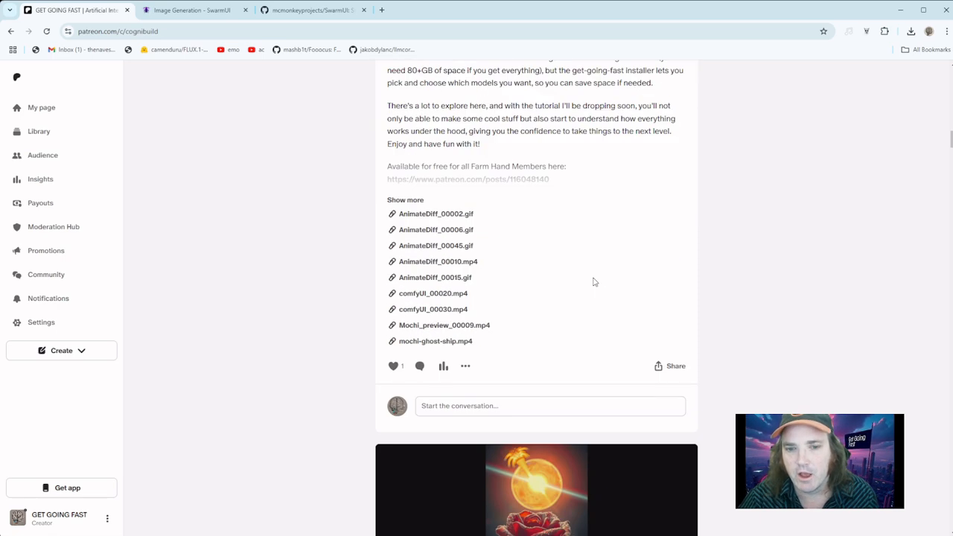
scroll(594, 282, "down", 2)
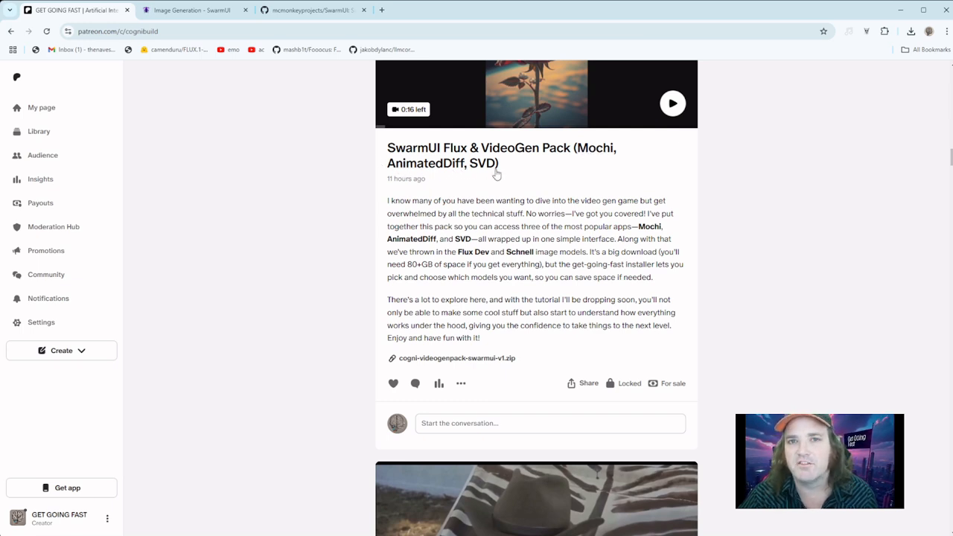
scroll(588, 241, "down", 2)
scroll(589, 241, "up", 6)
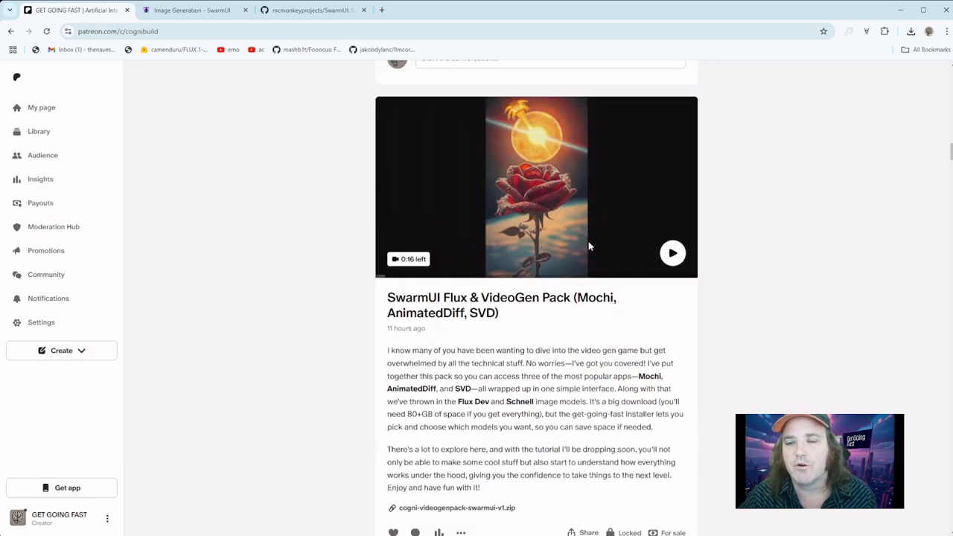
scroll(588, 246, "up", 2)
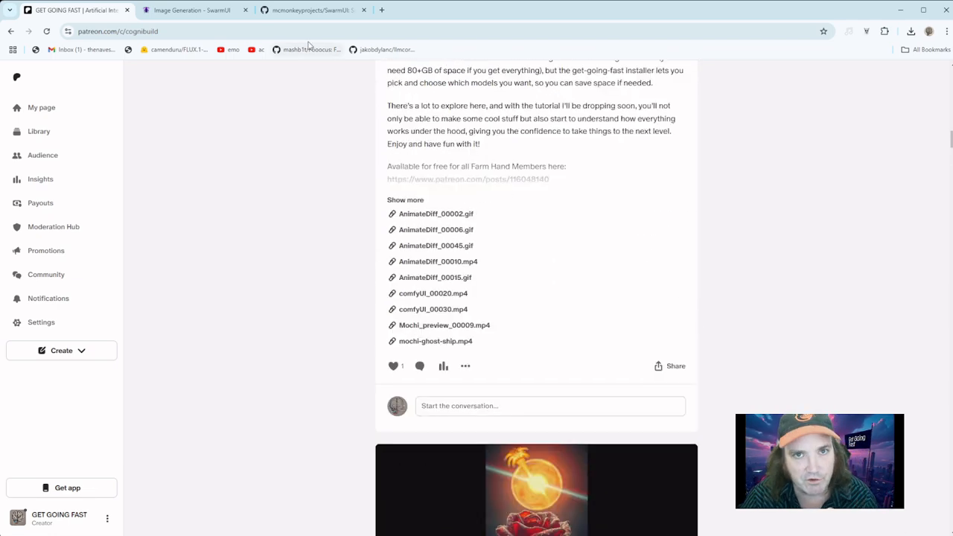
Switch to File Explorer and run install-windows.bat from the temp folder on drive D: to start the SwarmUI installation.
left_click(217, 16)
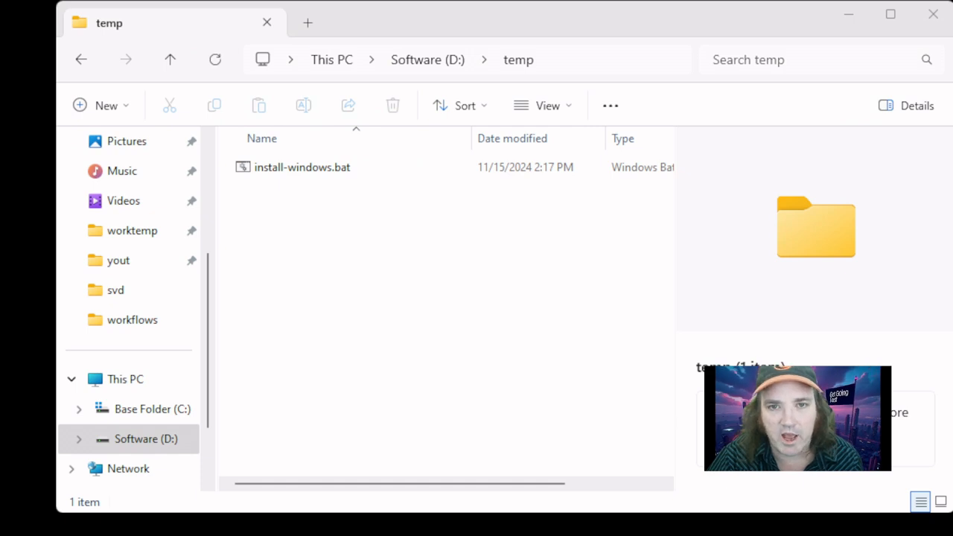
left_click(601, 237)
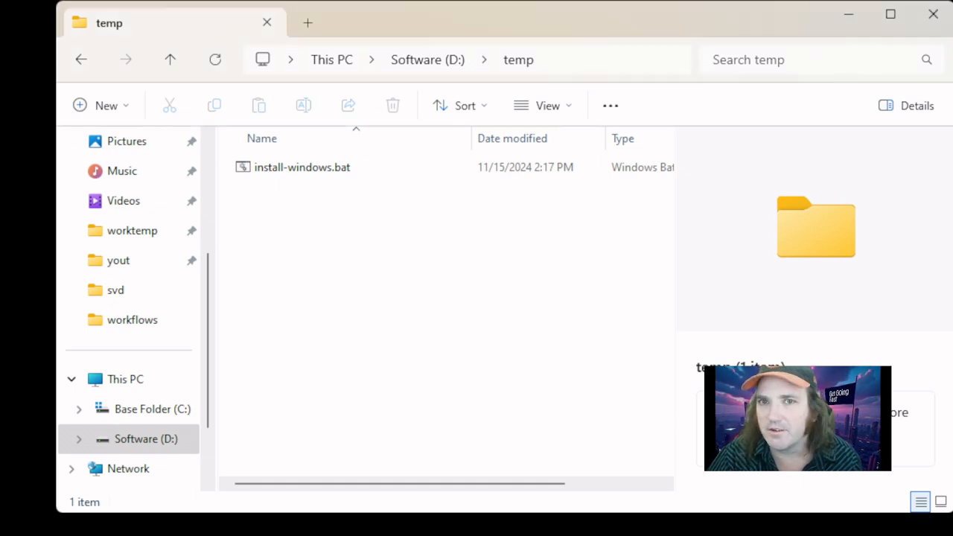
double_click(297, 170)
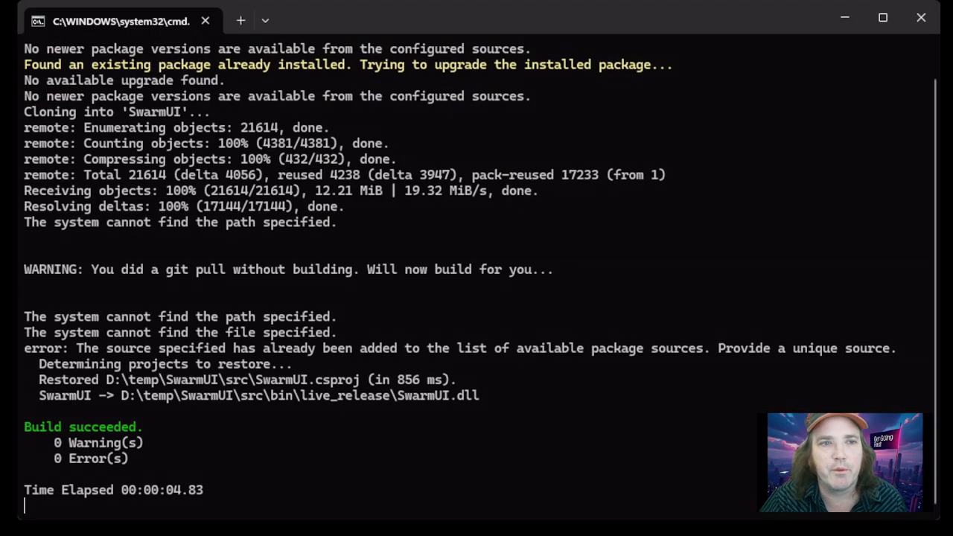
scroll(477, 276, "up", 1)
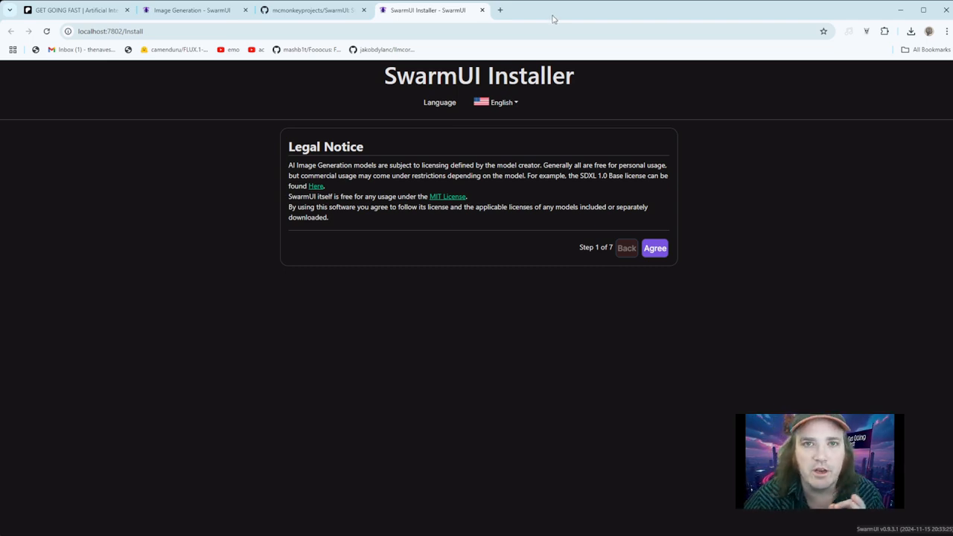
Agree to the legal notice and choose Customize Settings with the Modern Dark theme and Just Yourself On This PC usage.
left_click(656, 249)
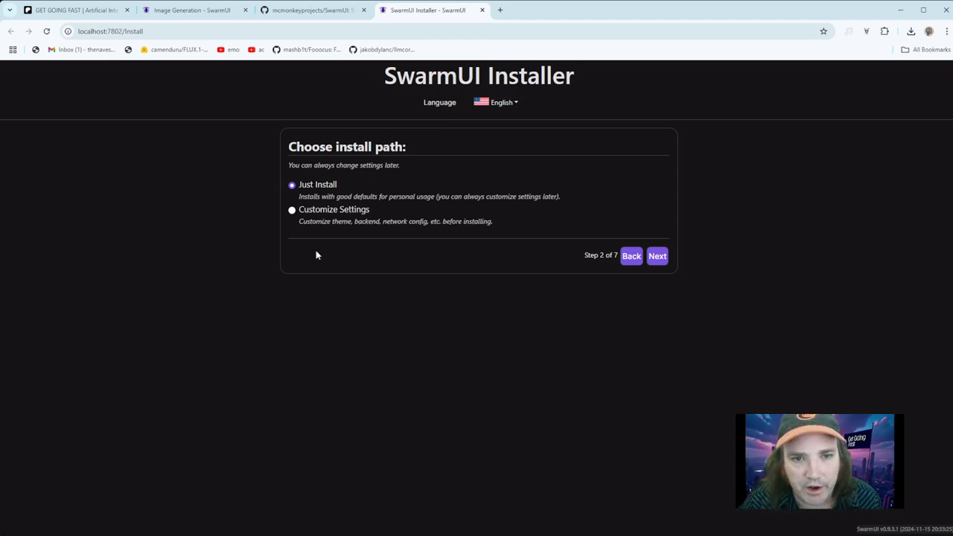
left_click(294, 212)
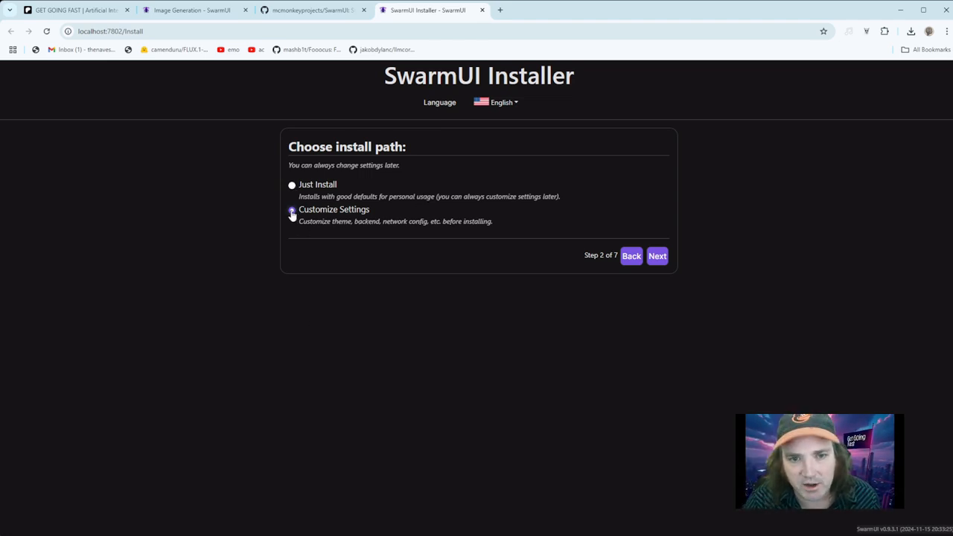
left_click(660, 258)
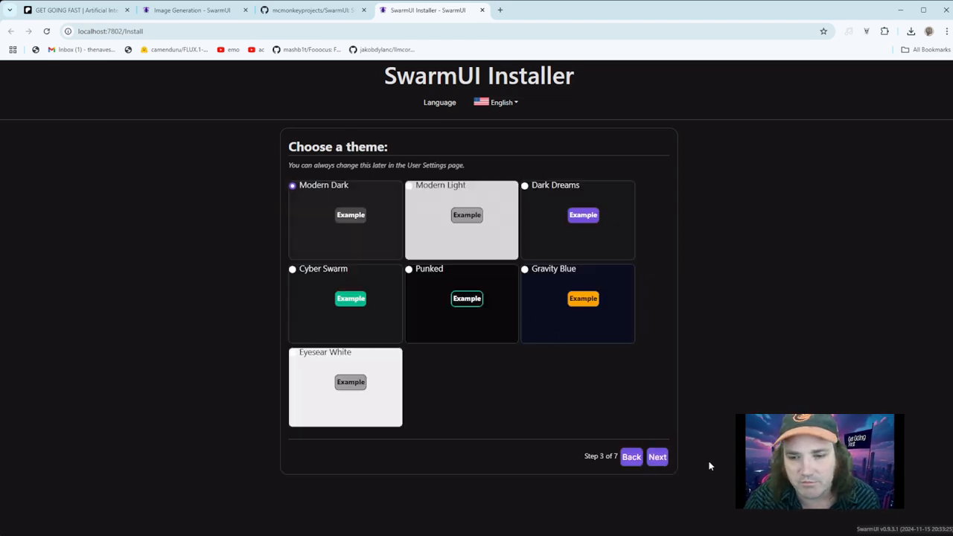
left_click(661, 459)
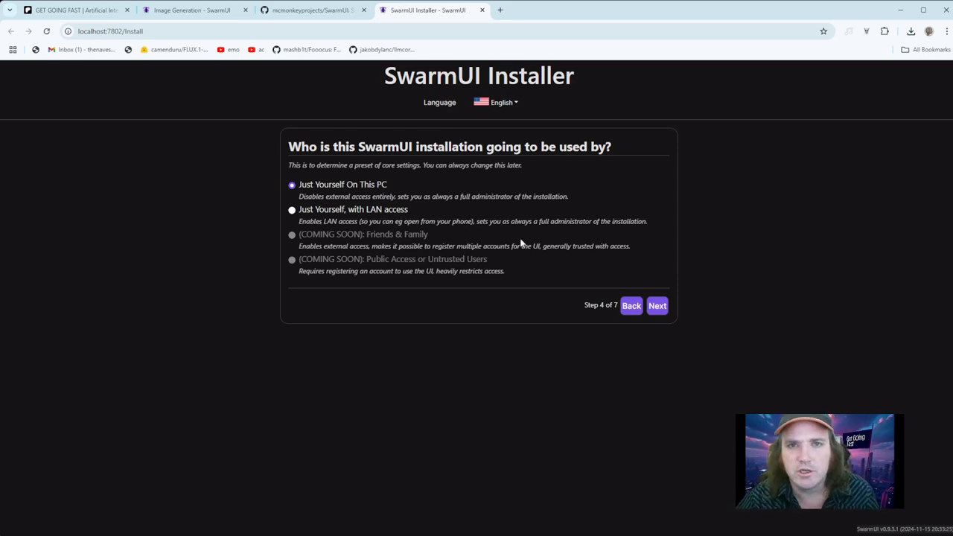
left_click(656, 307)
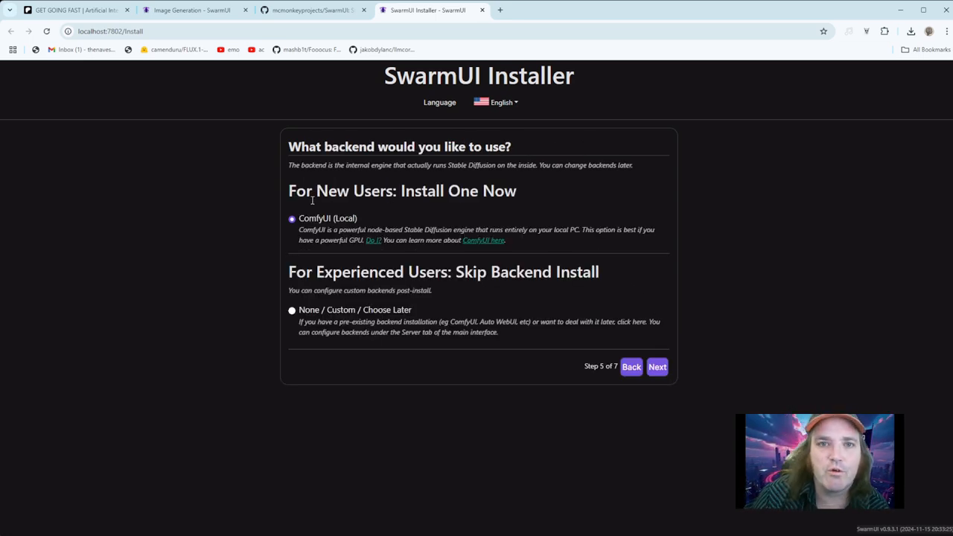
Choose ComfyUI (Local) as the backend and continue to the model downloads.
double_click(332, 147)
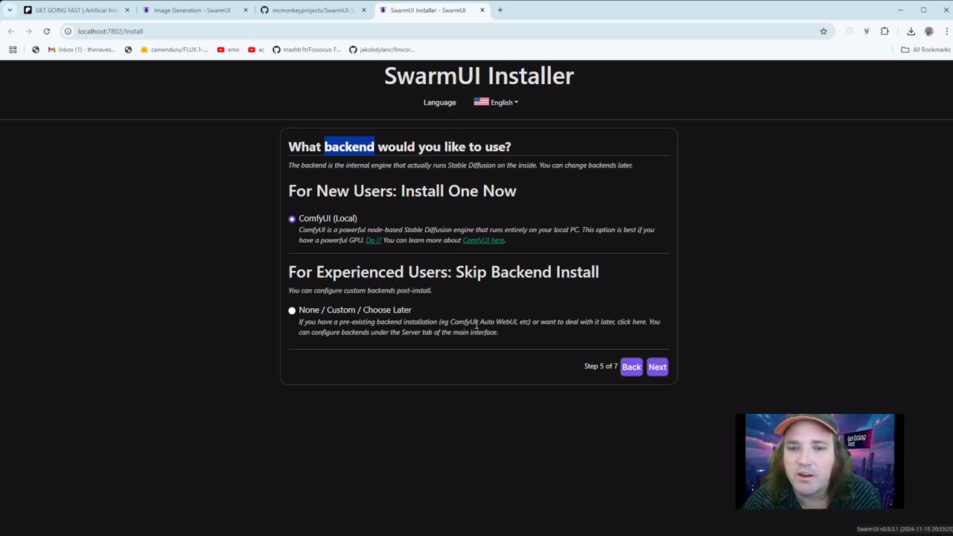
left_click(291, 311)
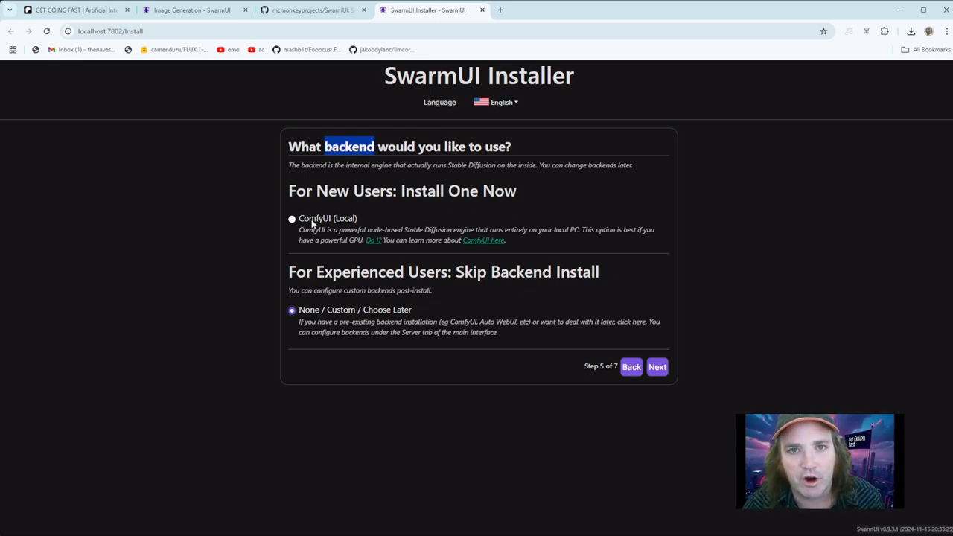
left_click(292, 219)
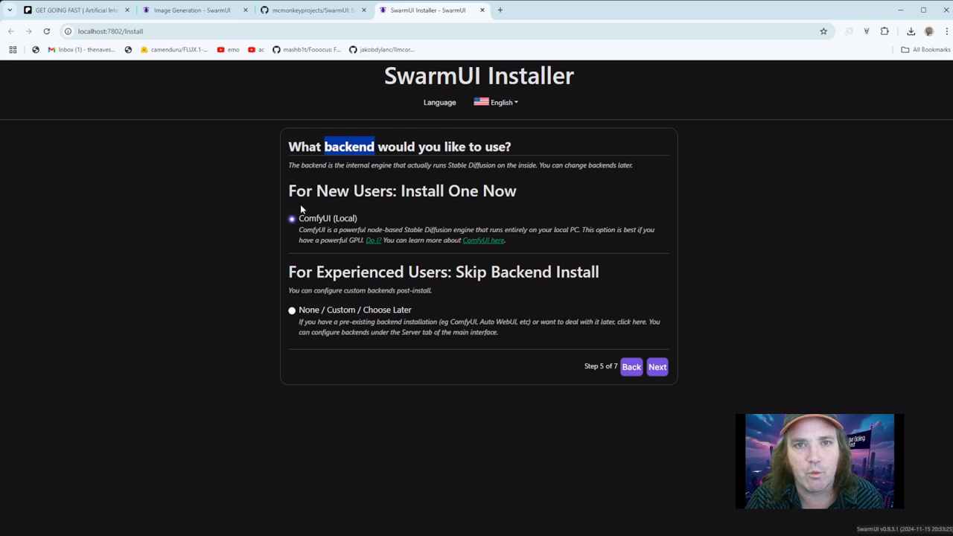
left_click(658, 367)
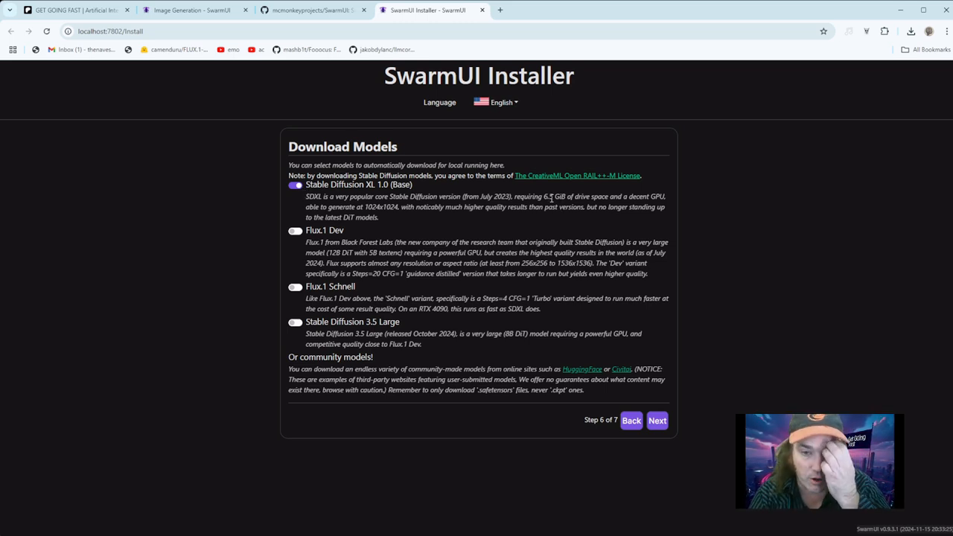
Select Flux.1 Schnell and Stable Diffusion 3.5 Large for download besides Stable Diffusion XL 1.0, leave Flux.1 Dev off, and check the summary.
left_click(295, 233)
left_click(294, 289)
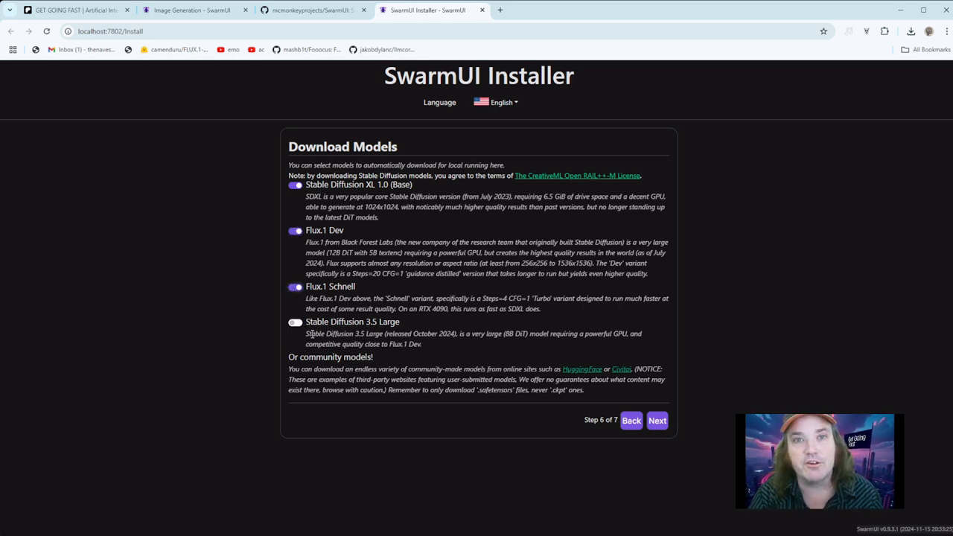
left_click(295, 323)
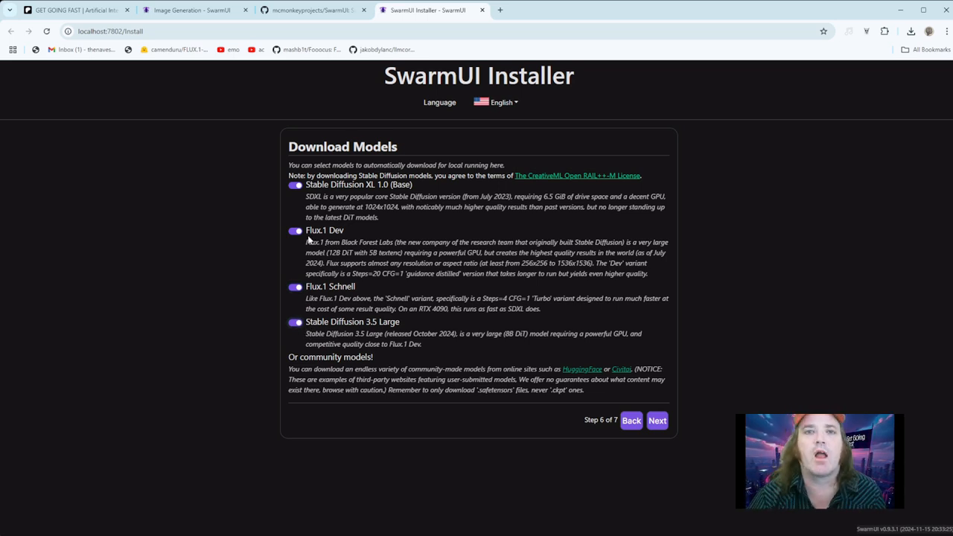
left_click(296, 230)
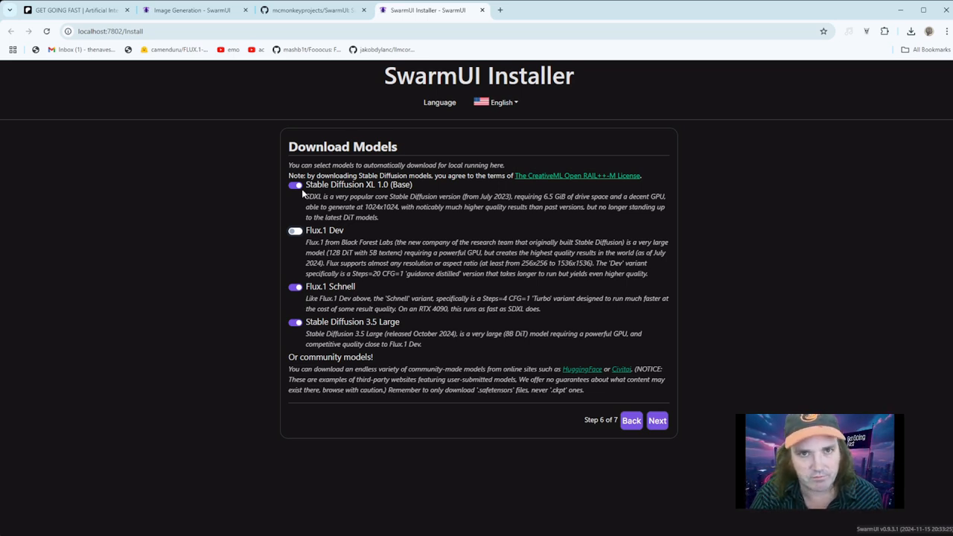
left_click(657, 422)
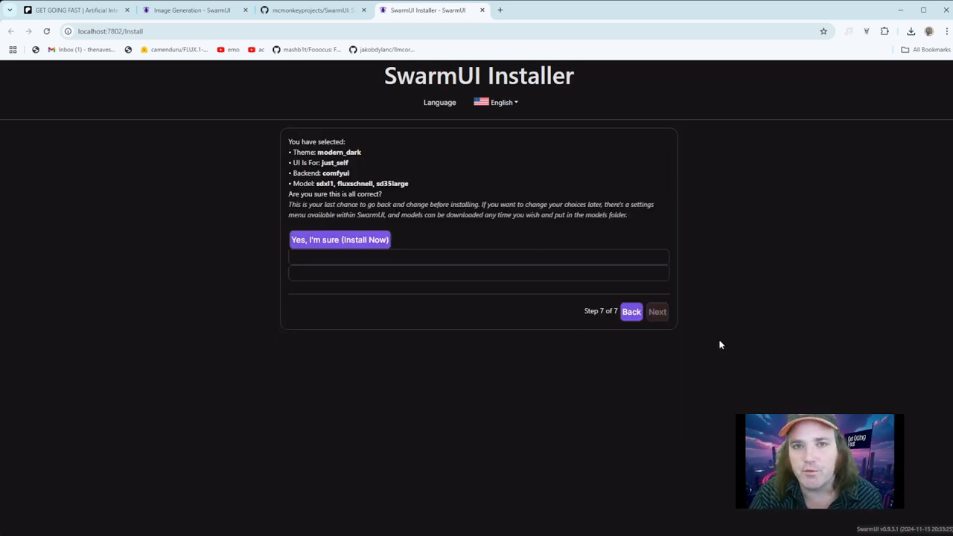
left_click(632, 311)
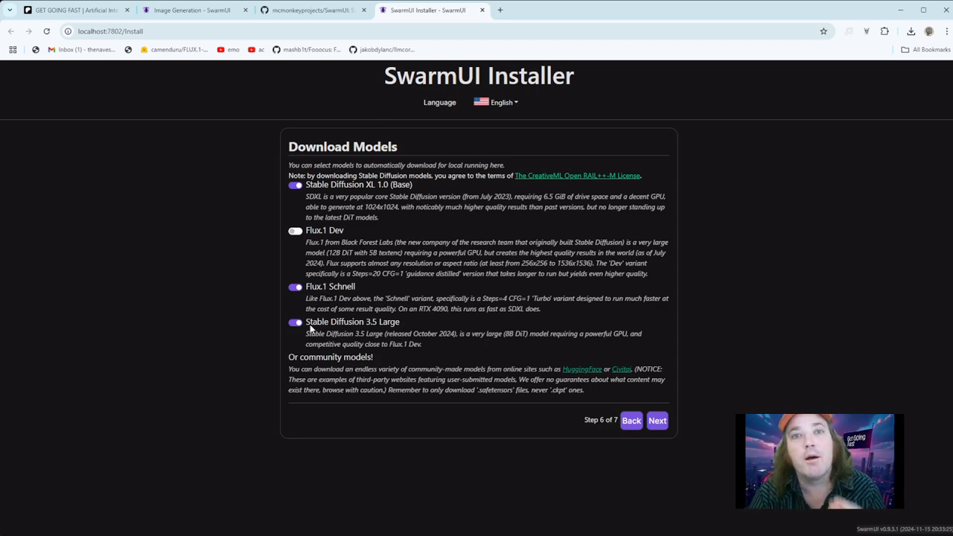
Switch to the Patreon page and examine the SwarmUI Flux & VideoGen Pack posts, their descriptions and the attached zip file.
left_click(75, 12)
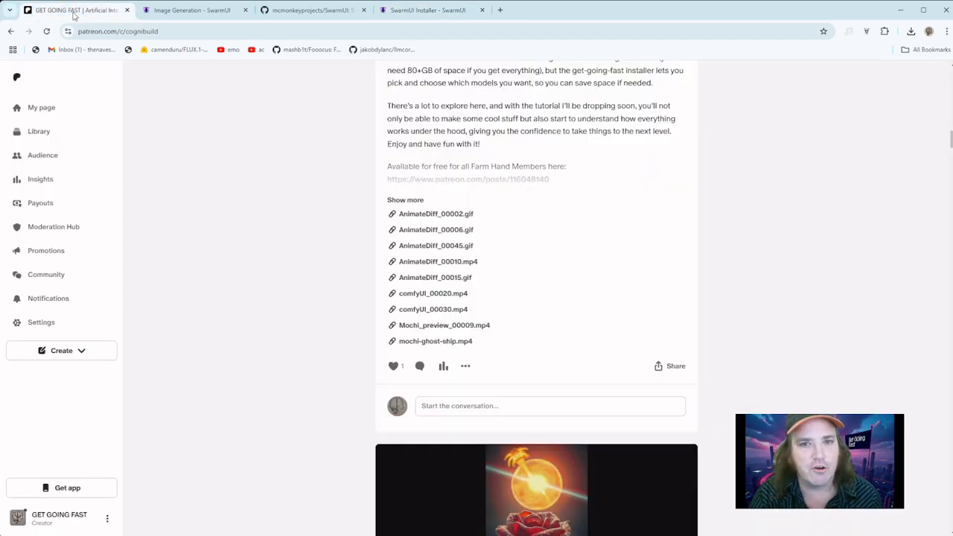
scroll(513, 275, "up", 3)
scroll(542, 284, "up", 1)
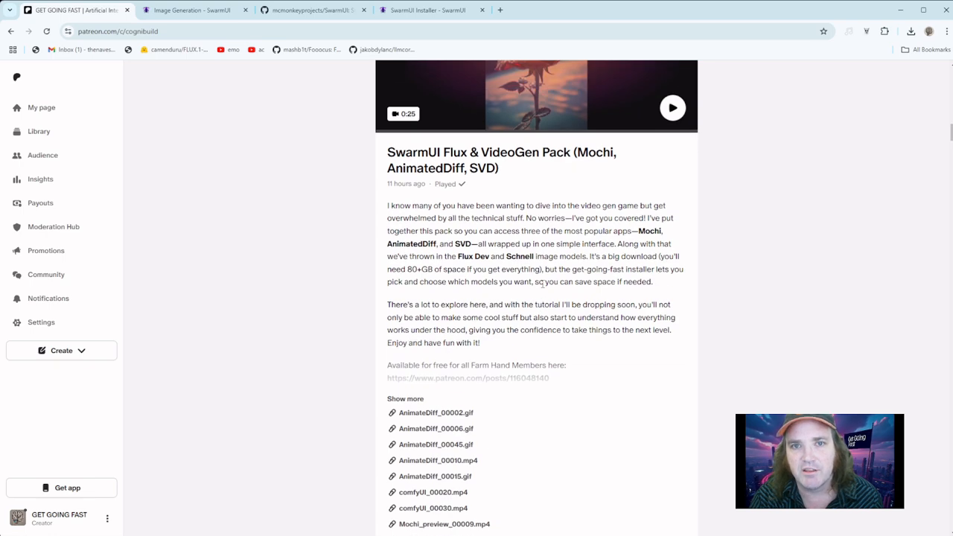
scroll(543, 291, "down", 8)
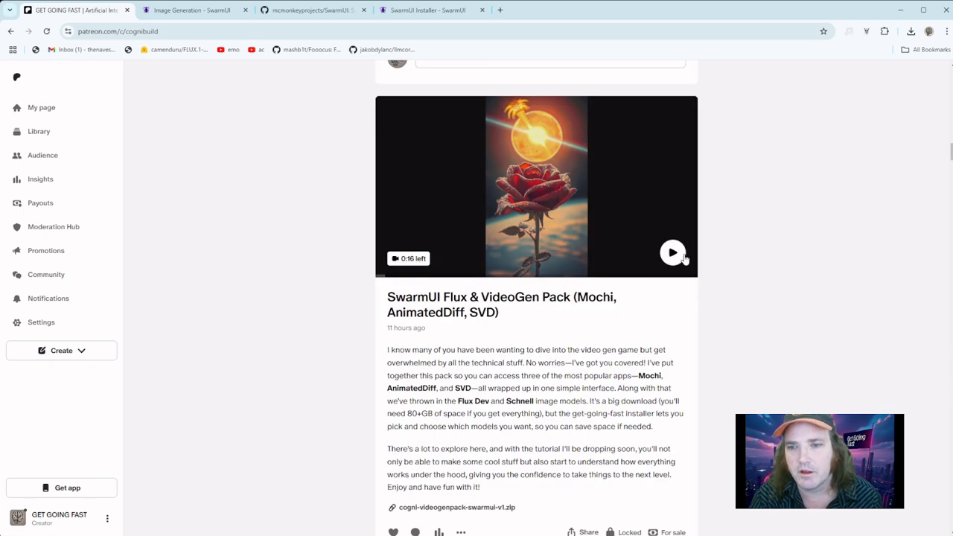
scroll(766, 315, "down", 2)
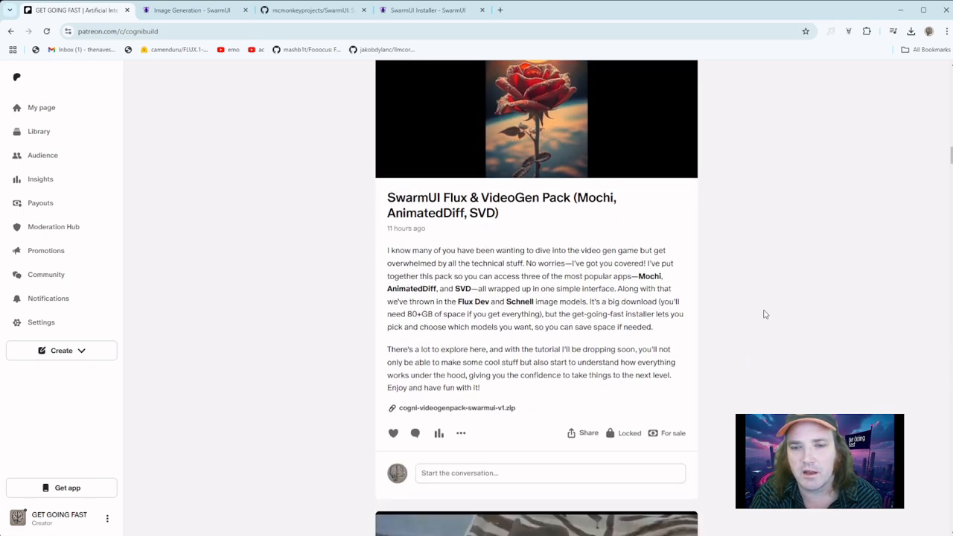
scroll(766, 315, "up", 1)
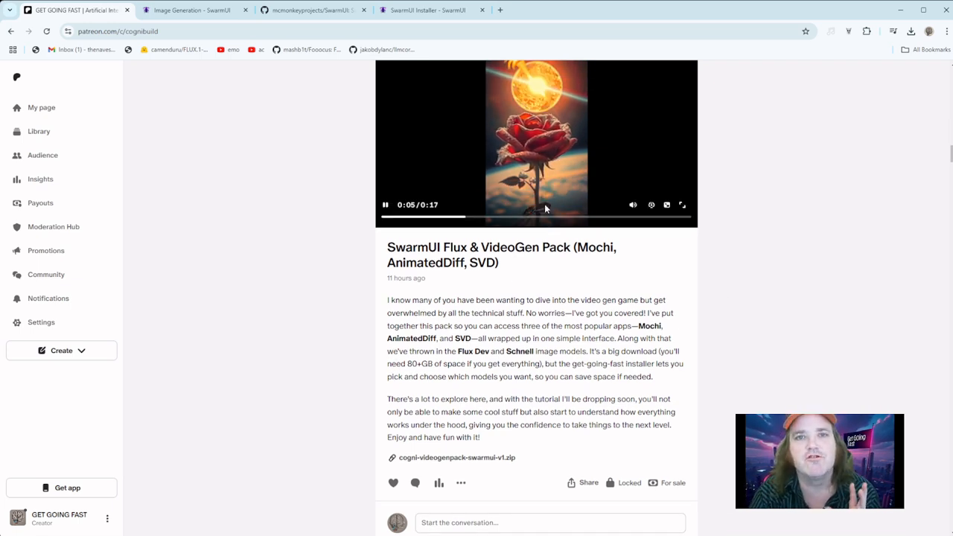
scroll(598, 314, "down", 1)
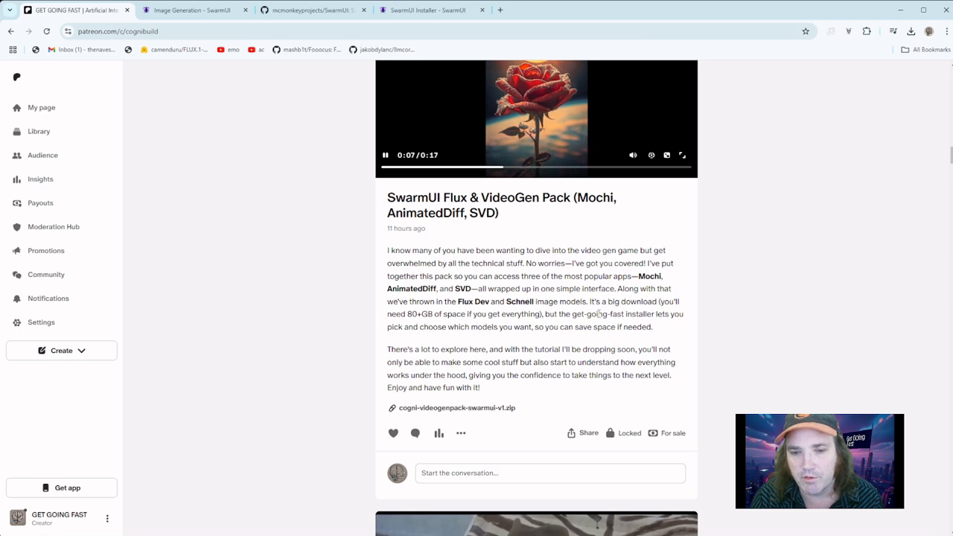
scroll(441, 404, "up", 2)
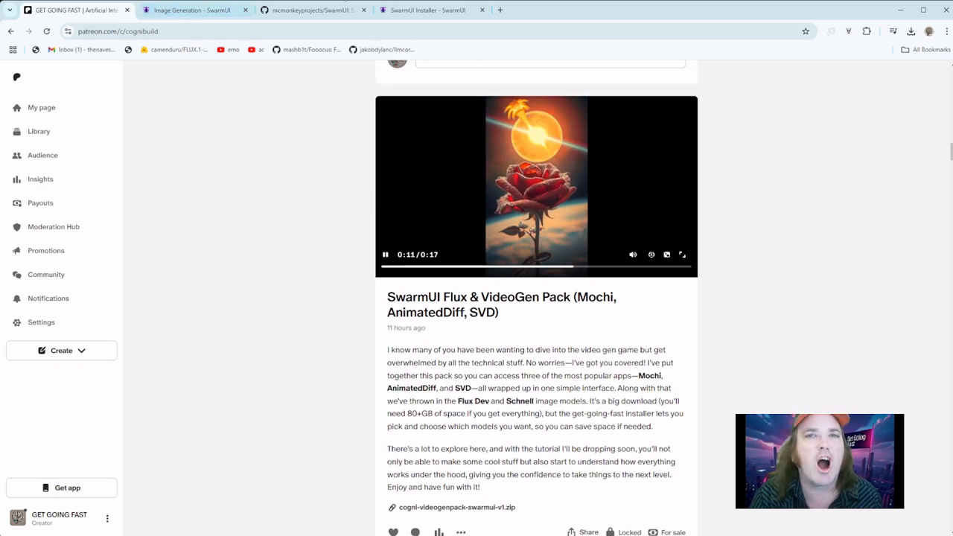
left_click(170, 12)
left_click(306, 11)
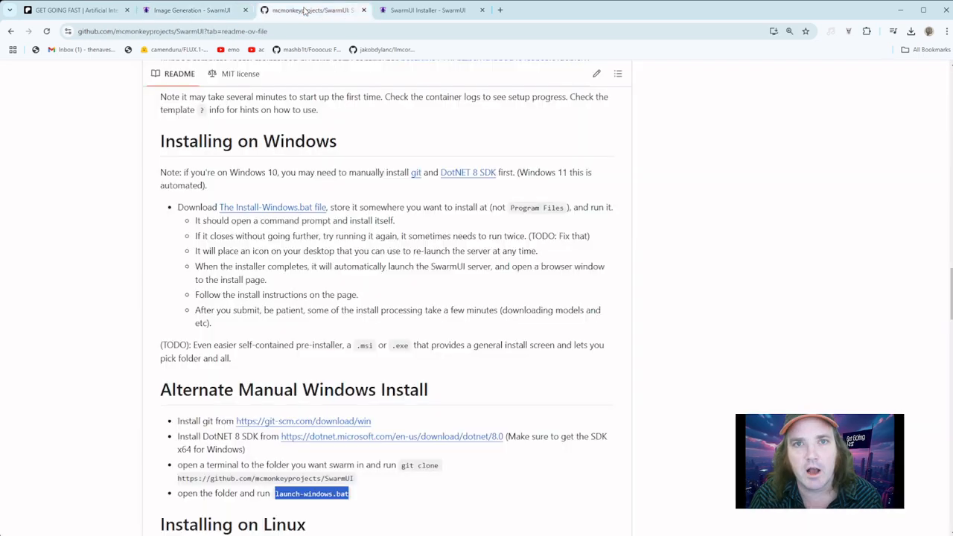
Return to the SwarmUI Installer, proceed to the final summary and start the installation with the selected options.
left_click(413, 12)
left_click(658, 421)
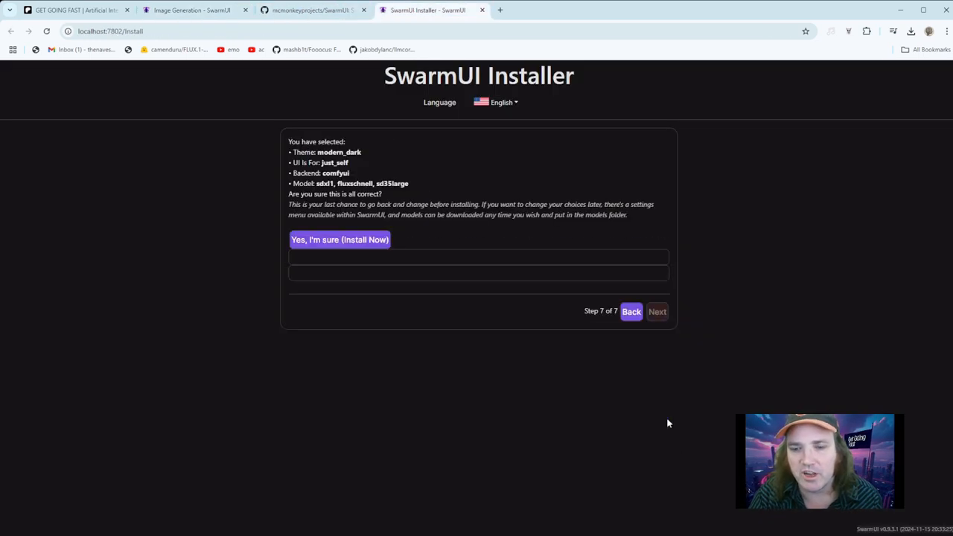
left_click(355, 240)
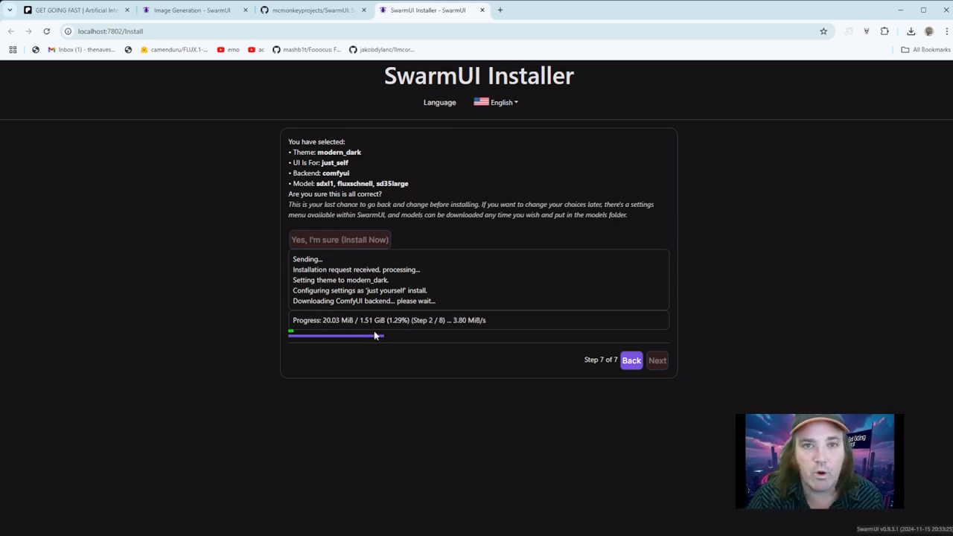
Look back at the model download choices and return to the summary to check the installation progress.
left_click(631, 363)
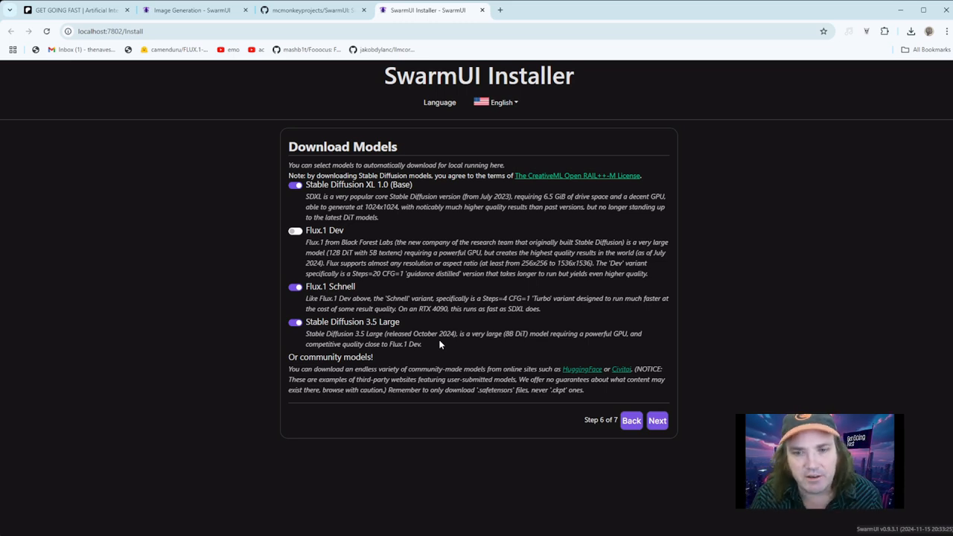
left_click(657, 420)
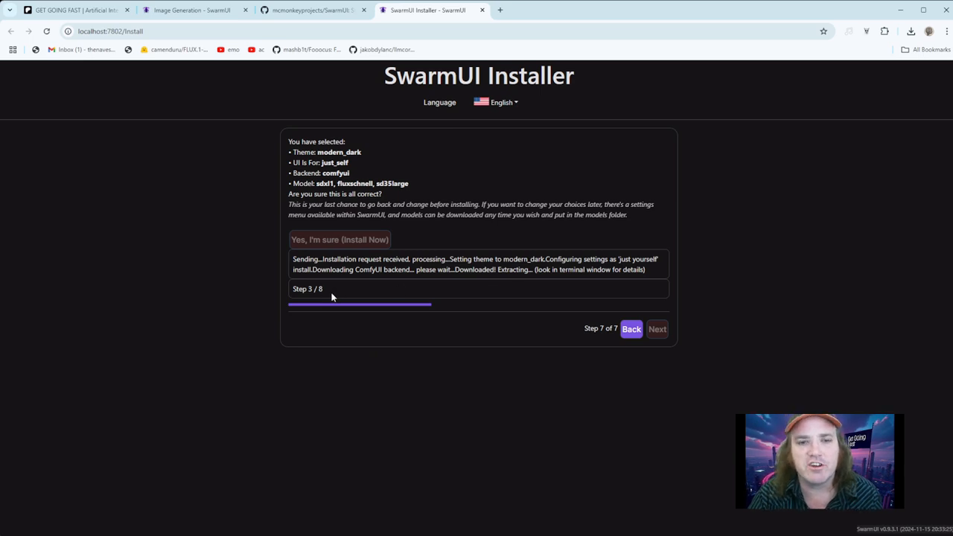
left_click_drag(332, 297, 294, 290)
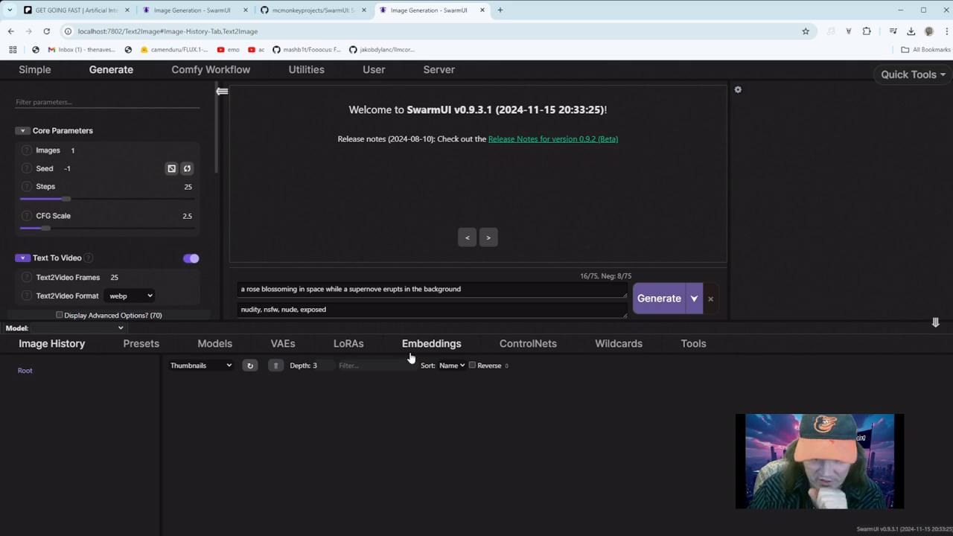
Show the installed models and select the Stable Diffusion 3.5 Large model, sd3.5_large_fp8_scaled.
left_click(215, 344)
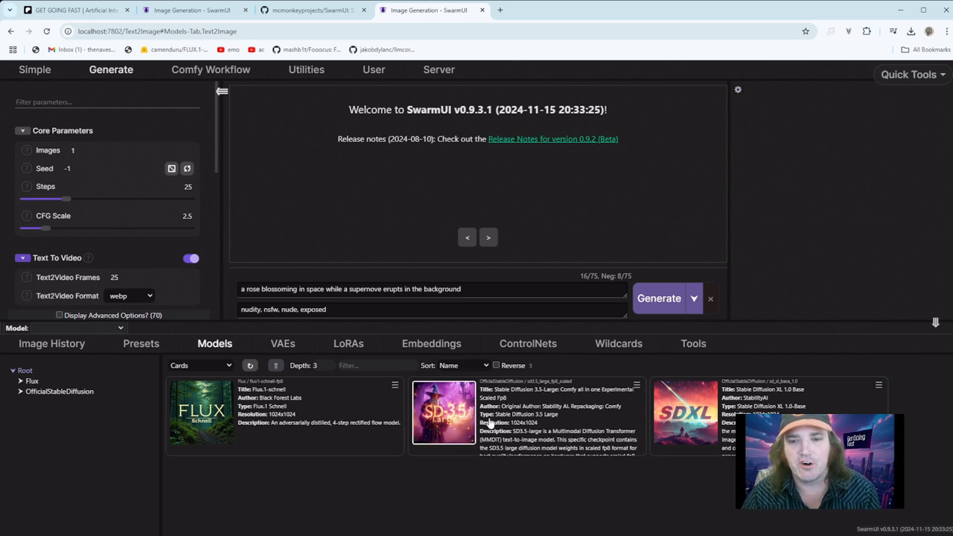
left_click(452, 414)
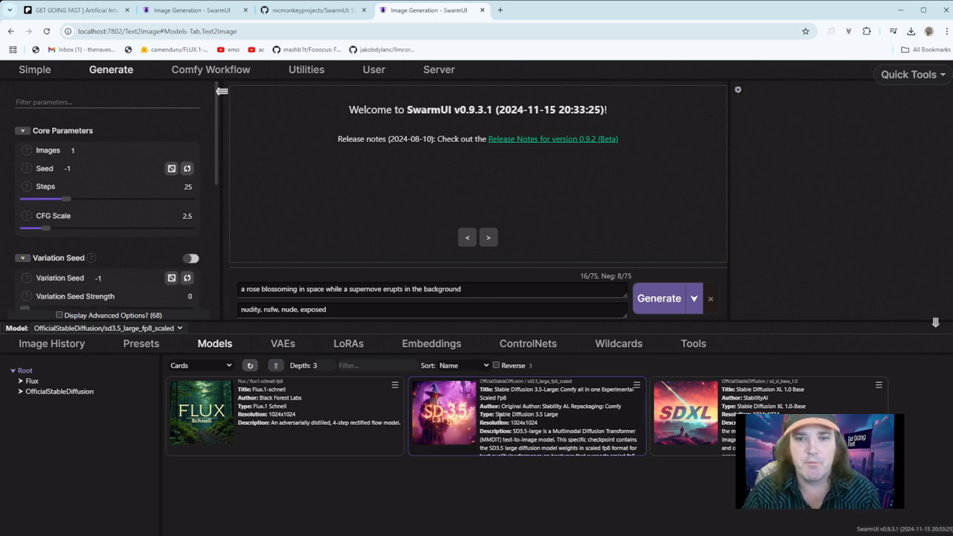
left_click(22, 131)
left_click(22, 132)
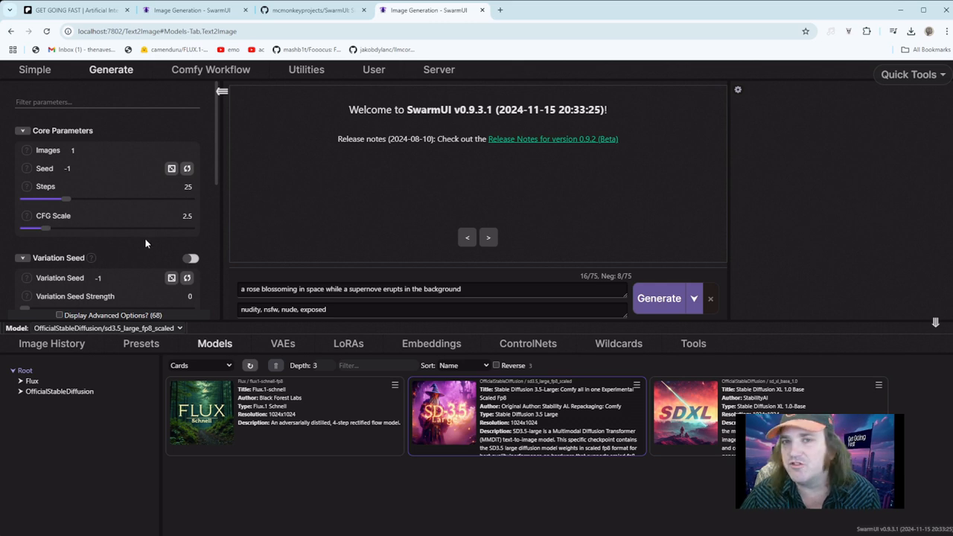
Select the flux1-schnell-fp8 model, set the CFG Scale to 1 and generate an image from the existing rose prompt.
left_click(210, 413)
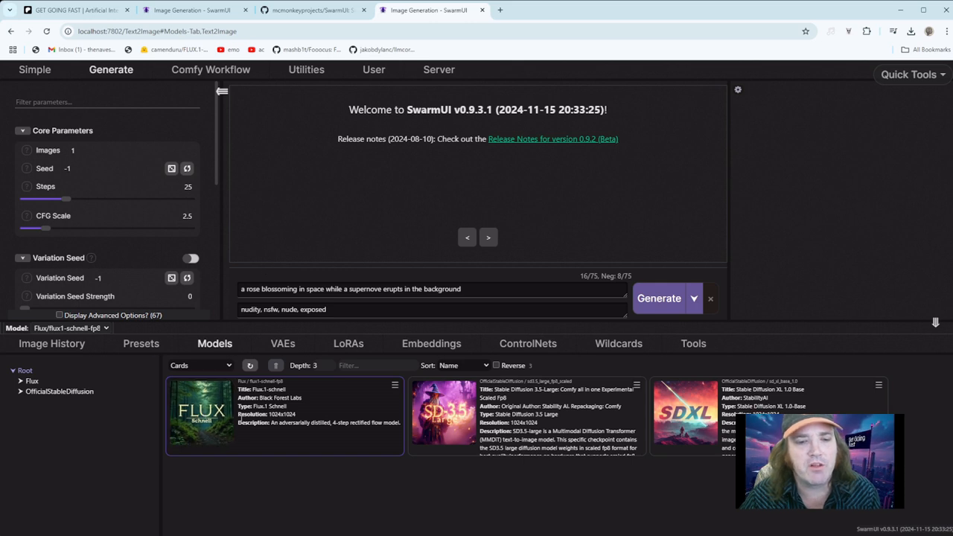
left_click_drag(51, 236, 34, 235)
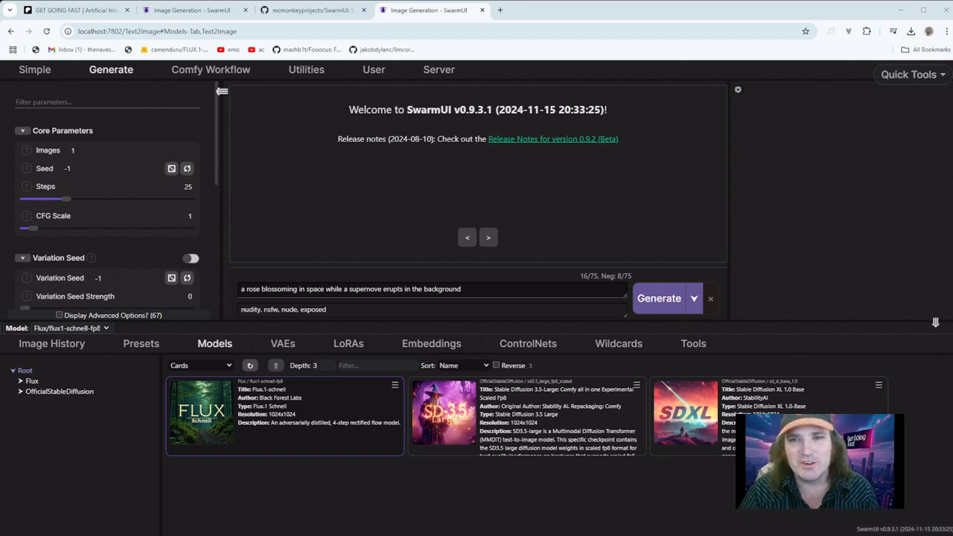
left_click(659, 298)
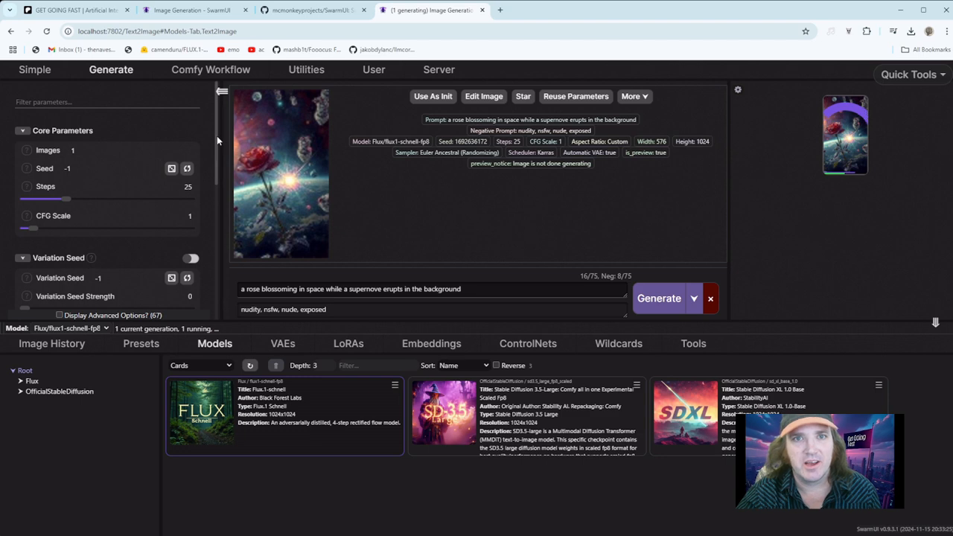
Look through the core, variation seed and resolution parameters, including the available aspect ratio options.
scroll(108, 204, "down", 2)
scroll(104, 213, "up", 2)
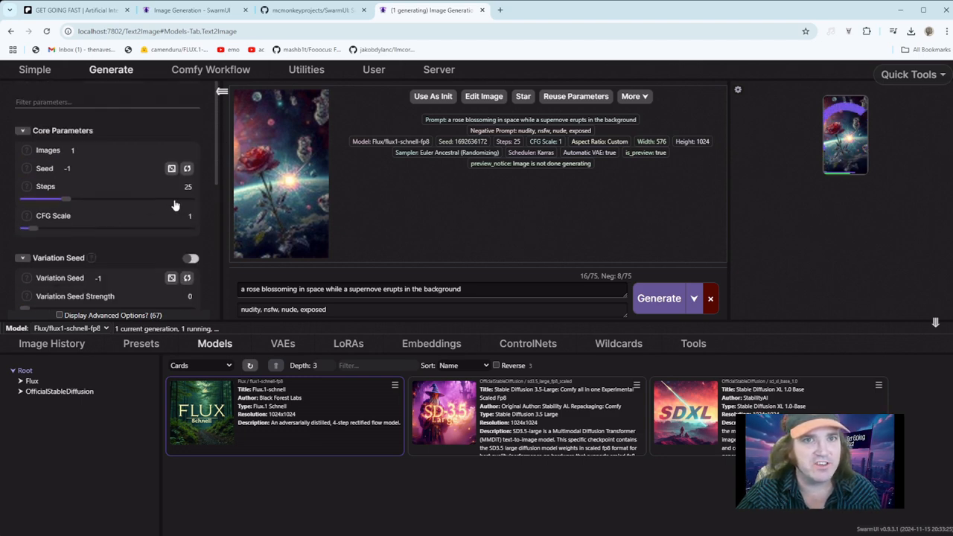
scroll(161, 203, "down", 2)
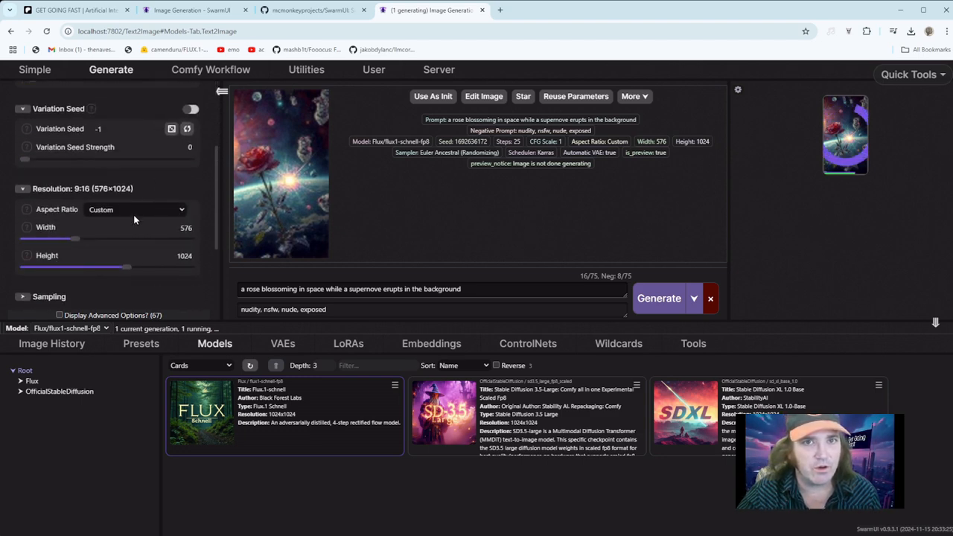
left_click(60, 191)
scroll(36, 186, "up", 2)
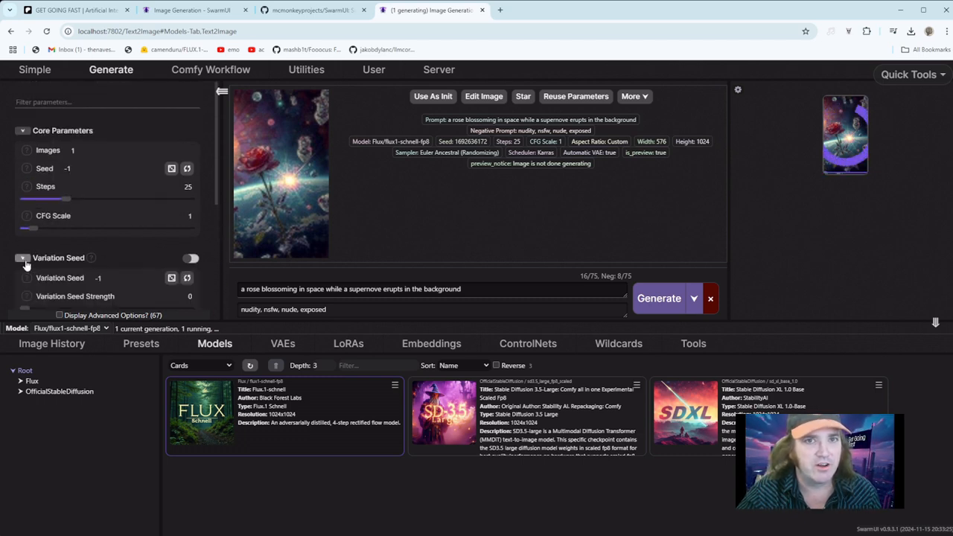
scroll(37, 260, "down", 2)
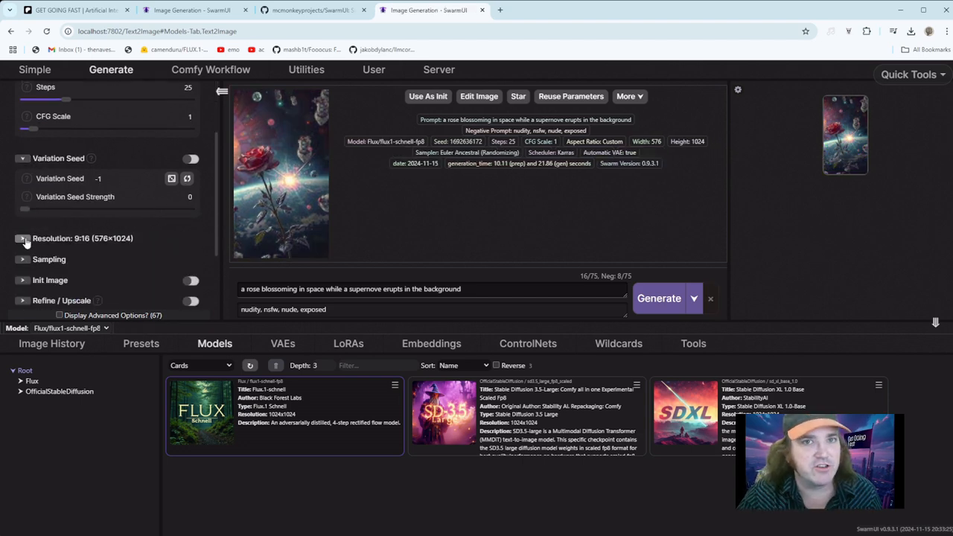
left_click(28, 240)
left_click(131, 261)
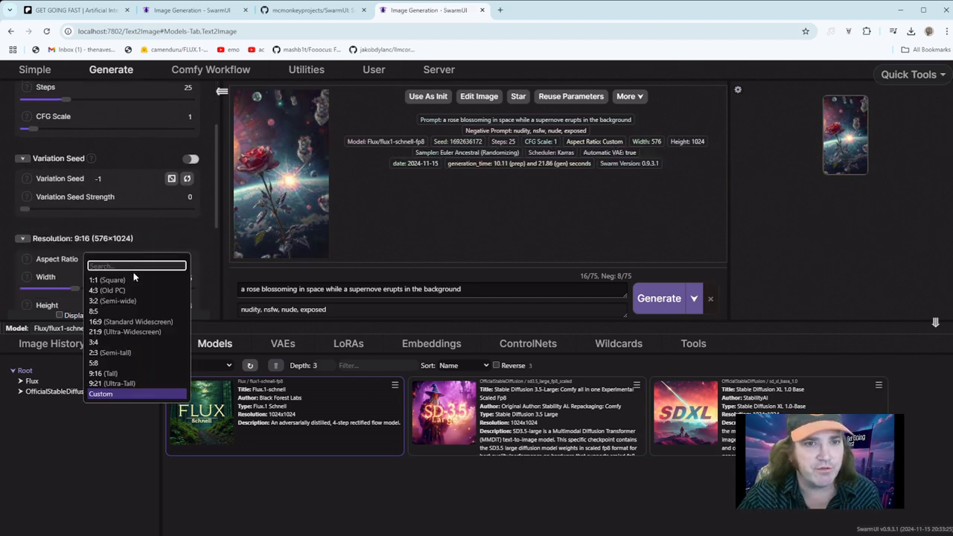
left_click(155, 224)
scroll(141, 278, "down", 3)
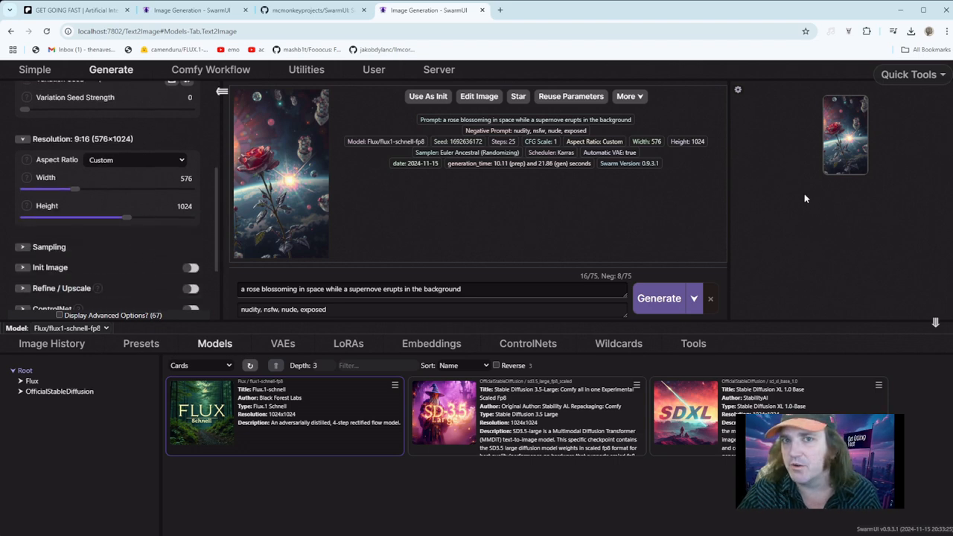
View the generated Flux rose image enlarged, close it, and highlight the prompt and negative prompt text.
left_click(857, 148)
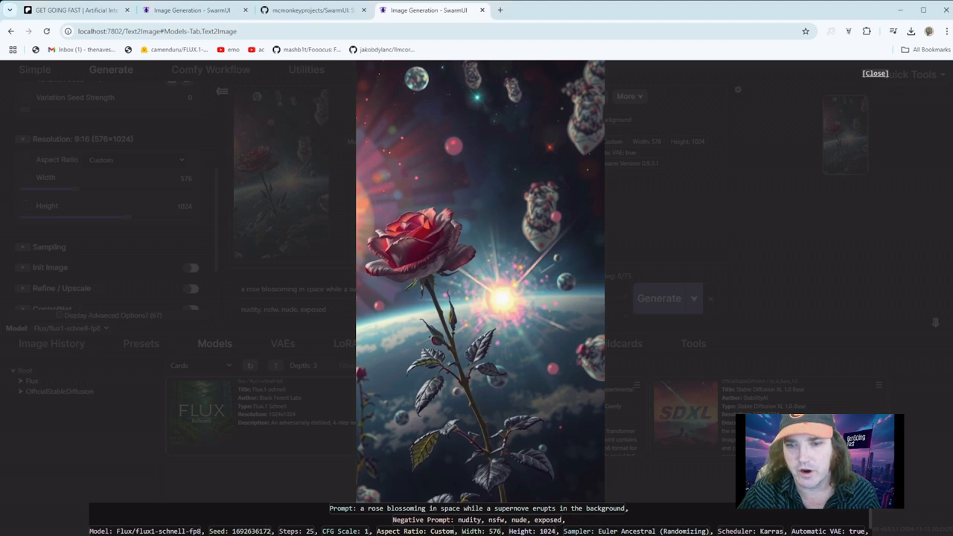
left_click(688, 236)
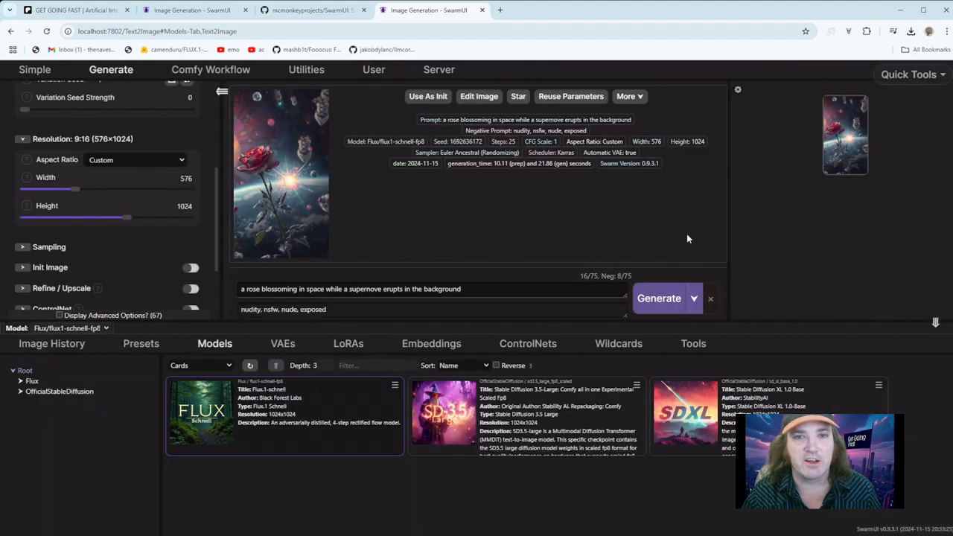
left_click(475, 290)
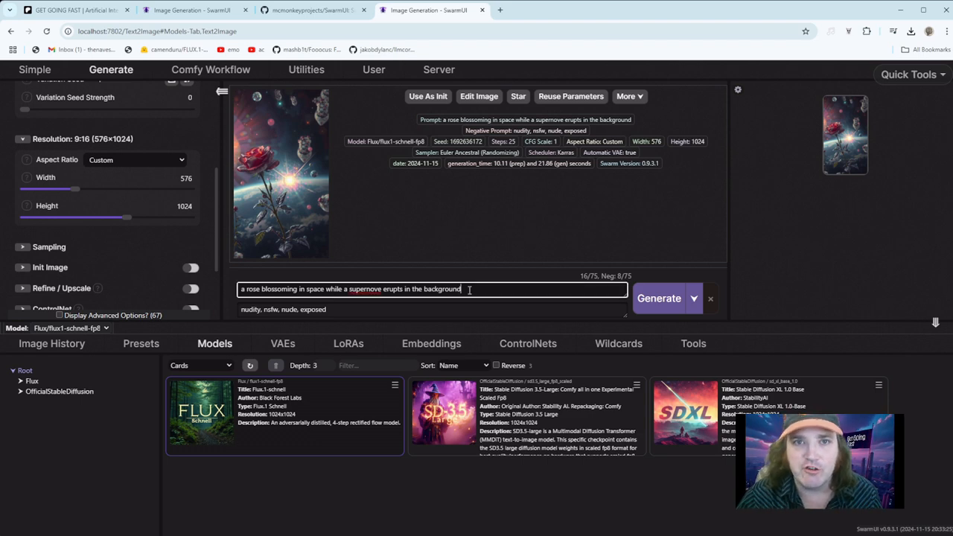
left_click_drag(469, 290, 234, 289)
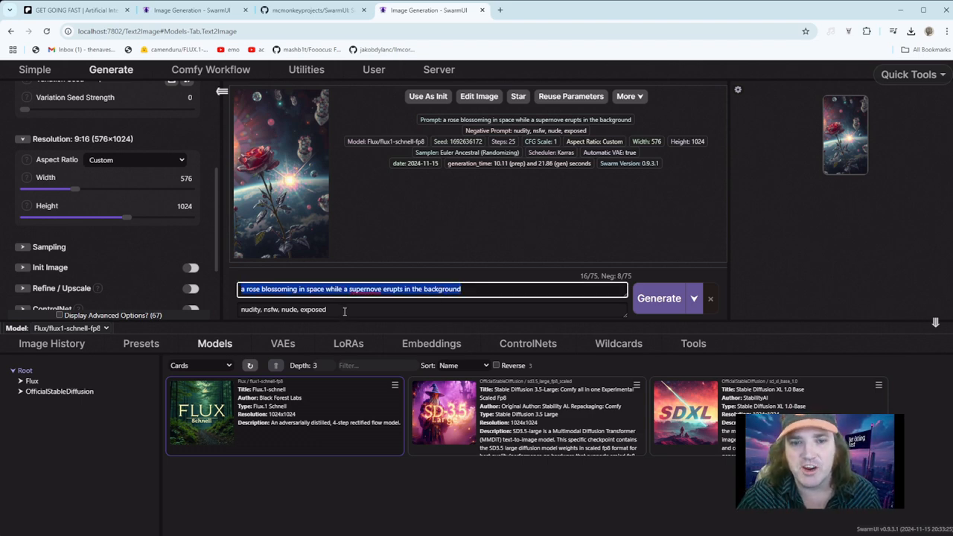
left_click_drag(344, 311, 241, 310)
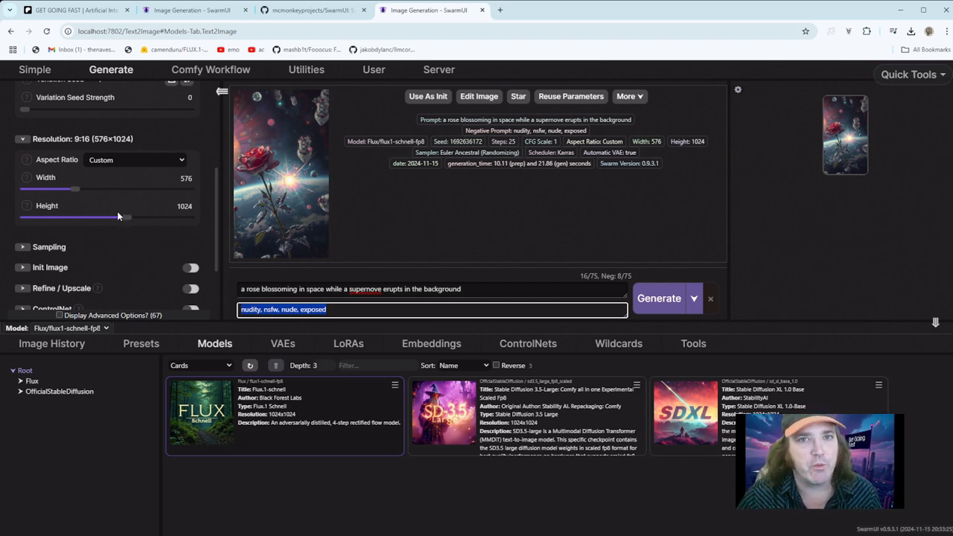
Examine the remaining generation parameter groups, including the Init Image settings, and return to the core parameters.
scroll(79, 257, "up", 1)
scroll(82, 253, "down", 2)
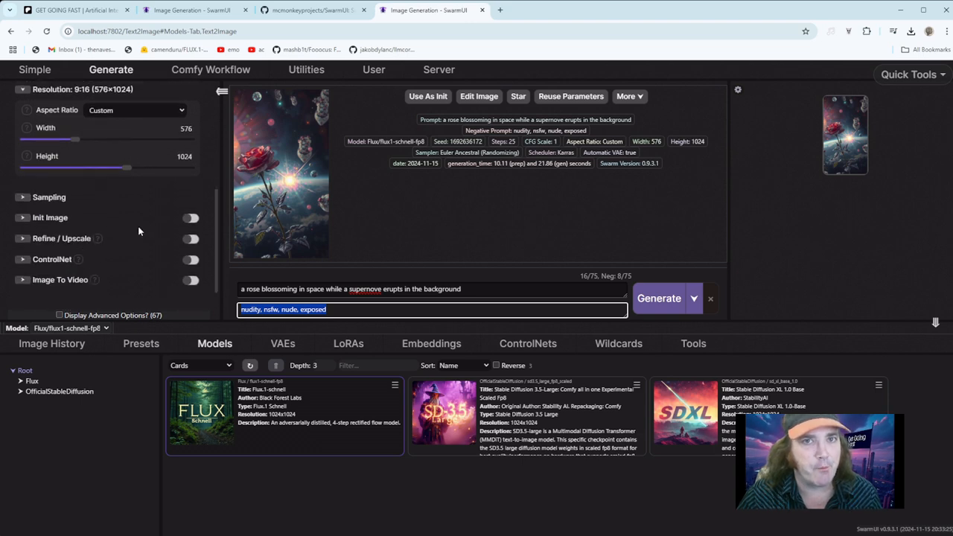
scroll(191, 223, "down", 1)
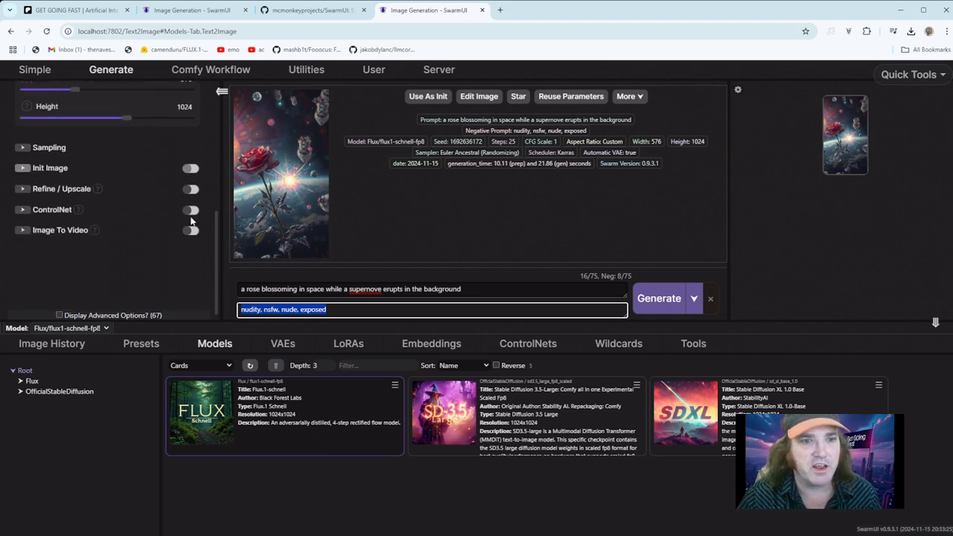
left_click(192, 170)
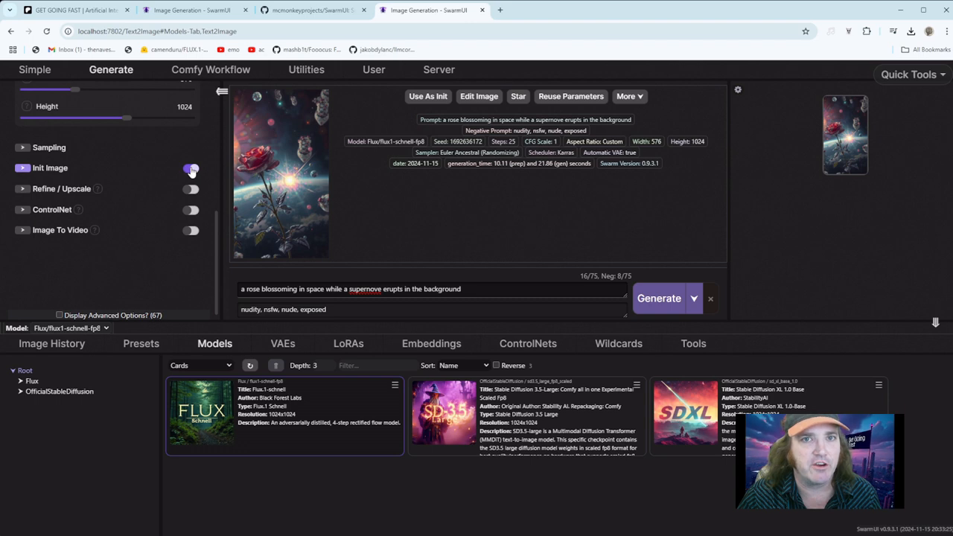
left_click(24, 168)
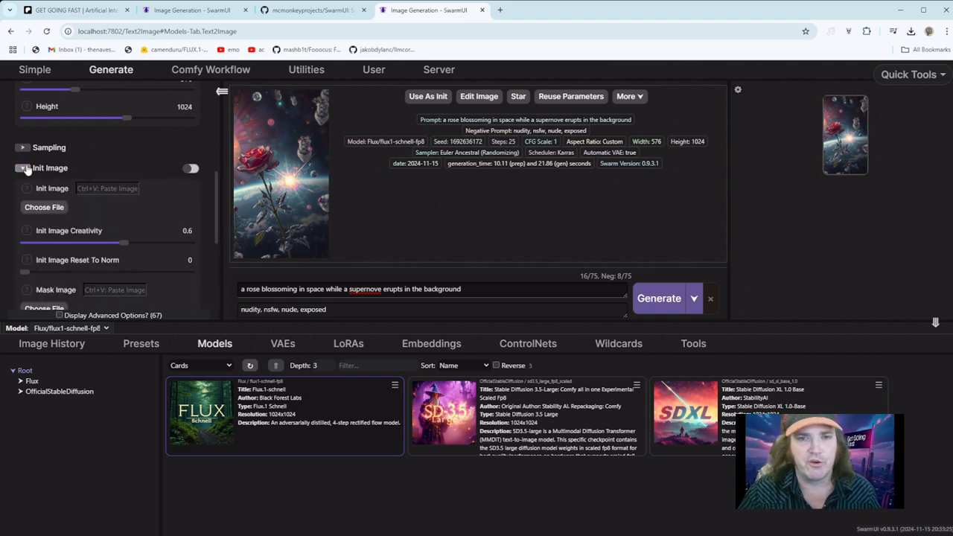
left_click(24, 168)
scroll(74, 167, "up", 2)
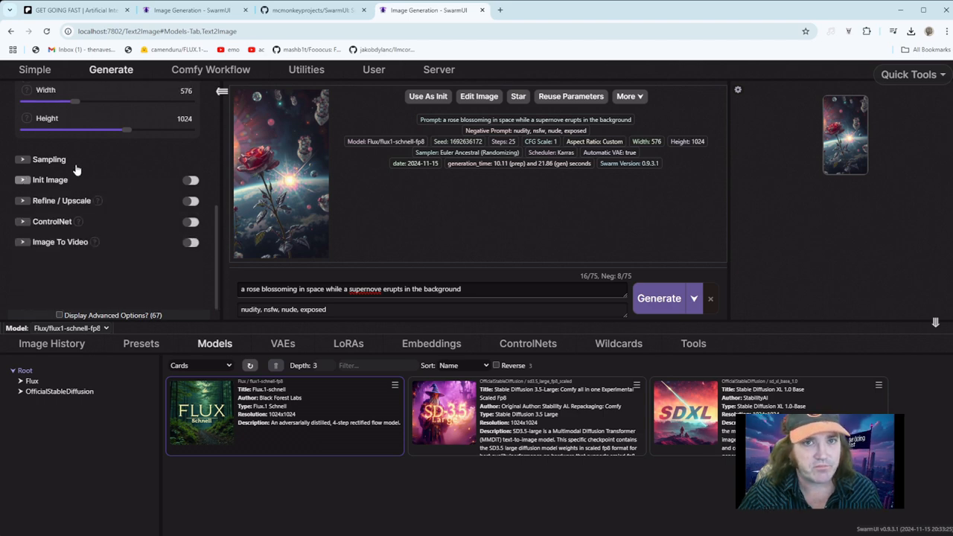
scroll(134, 246, "down", 1)
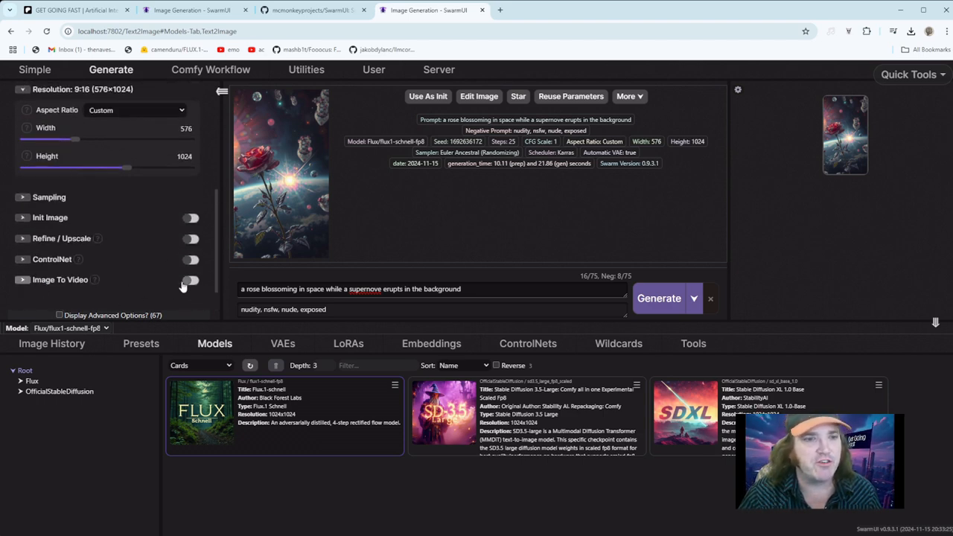
scroll(166, 273, "up", 5)
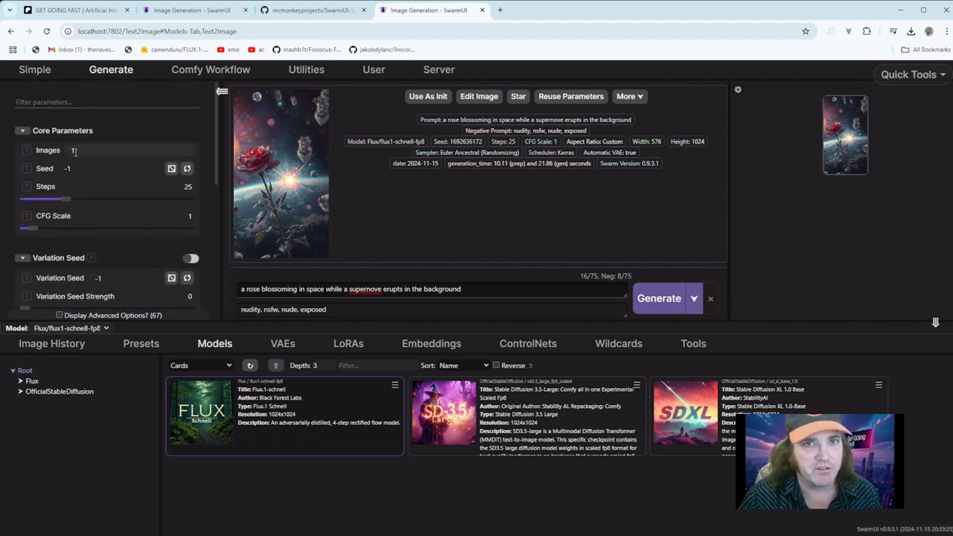
scroll(75, 153, "down", 1)
scroll(76, 154, "up", 1)
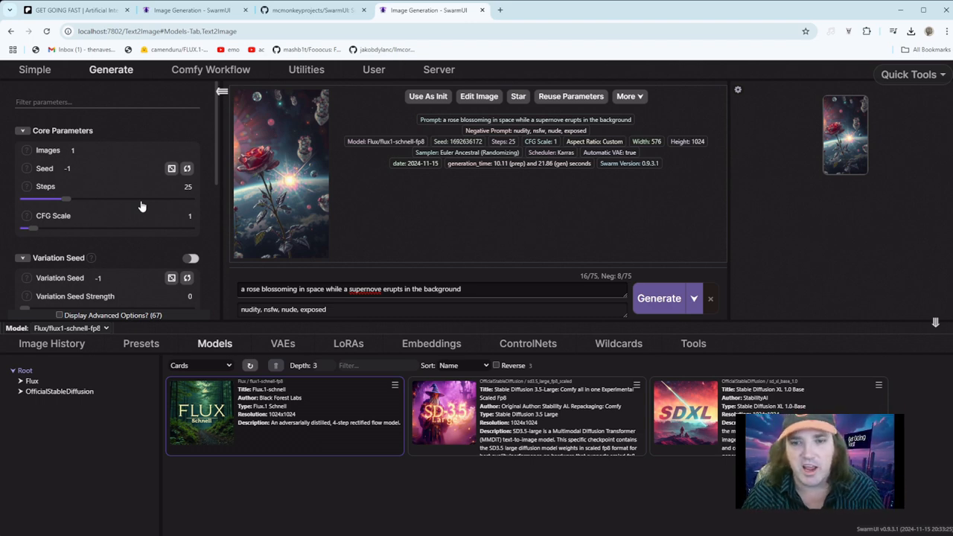
Select the sd3.5_large_fp8_scaled model and generate an image from the same rose prompt at 576×1024.
left_click(438, 414)
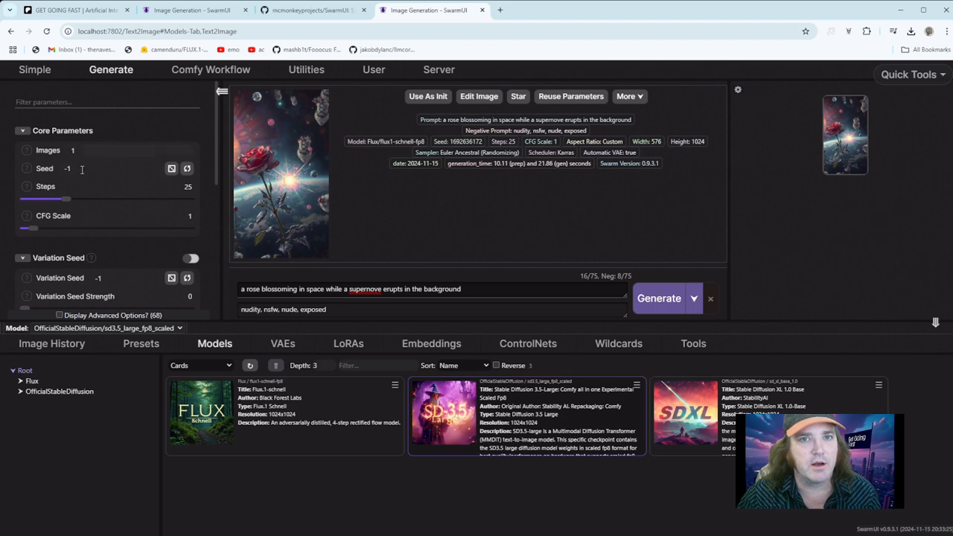
scroll(82, 224, "down", 2)
scroll(91, 260, "down", 1)
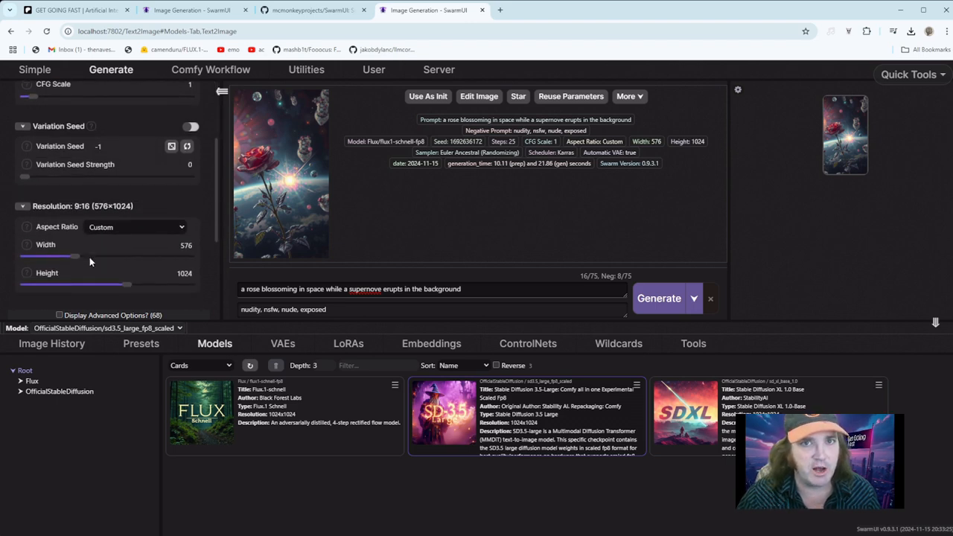
left_click(659, 298)
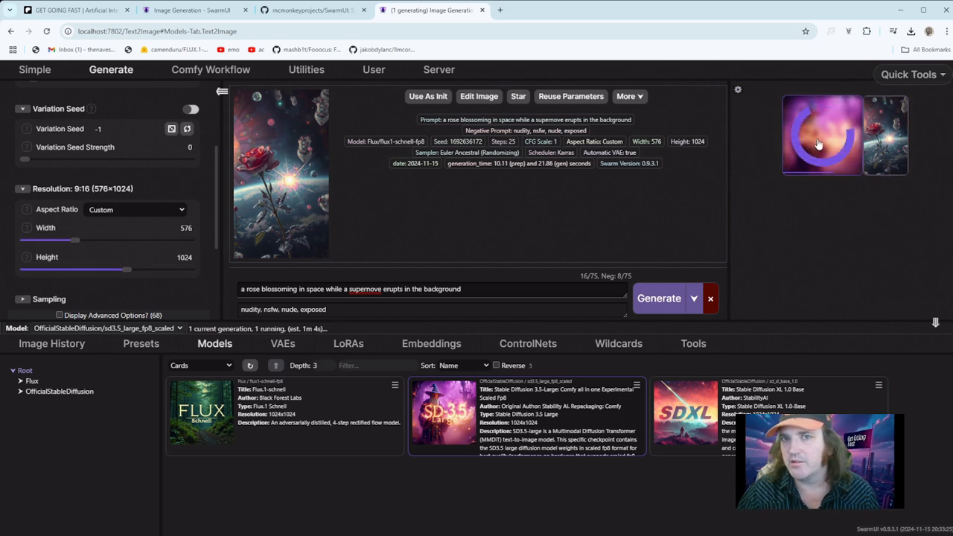
scroll(166, 199, "up", 3)
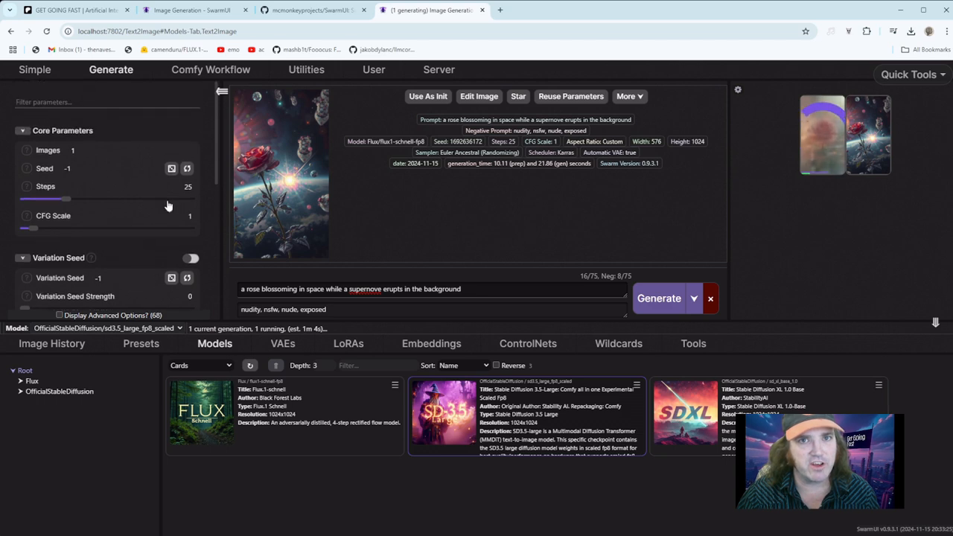
scroll(167, 200, "down", 2)
scroll(167, 201, "down", 1)
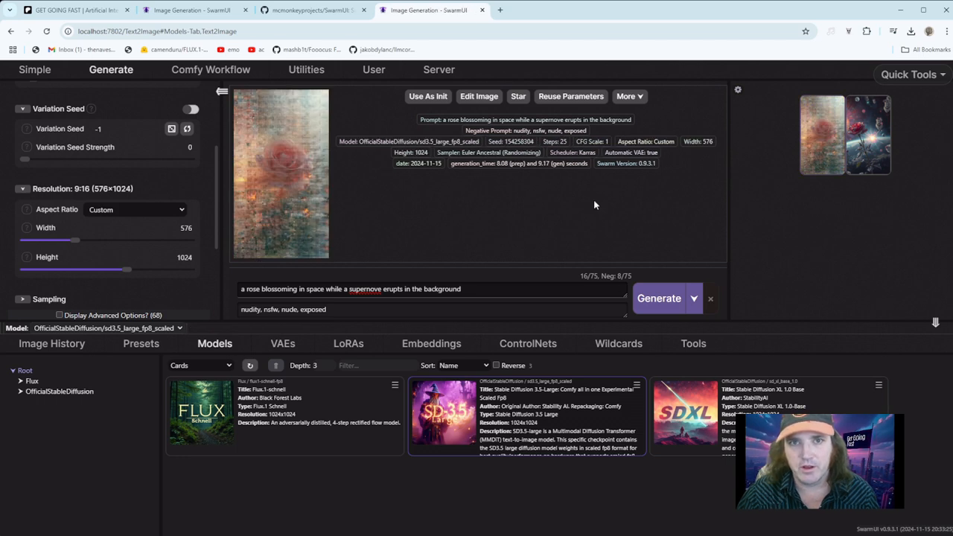
Generate another Stable Diffusion 3.5 Large image with the CFG Scale set to 6.5 and view it enlarged.
scroll(153, 208, "down", 3)
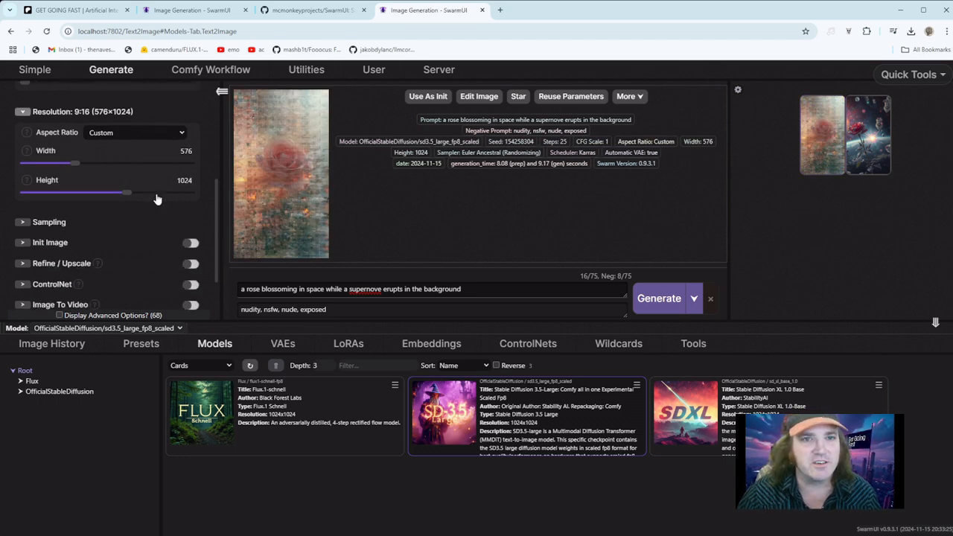
scroll(157, 199, "up", 4)
scroll(141, 195, "up", 1)
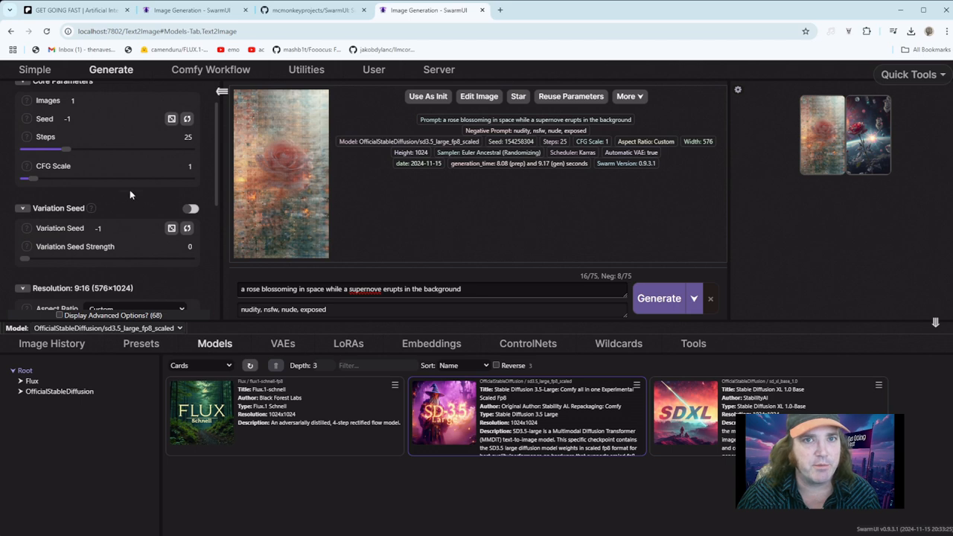
left_click_drag(35, 184, 47, 184)
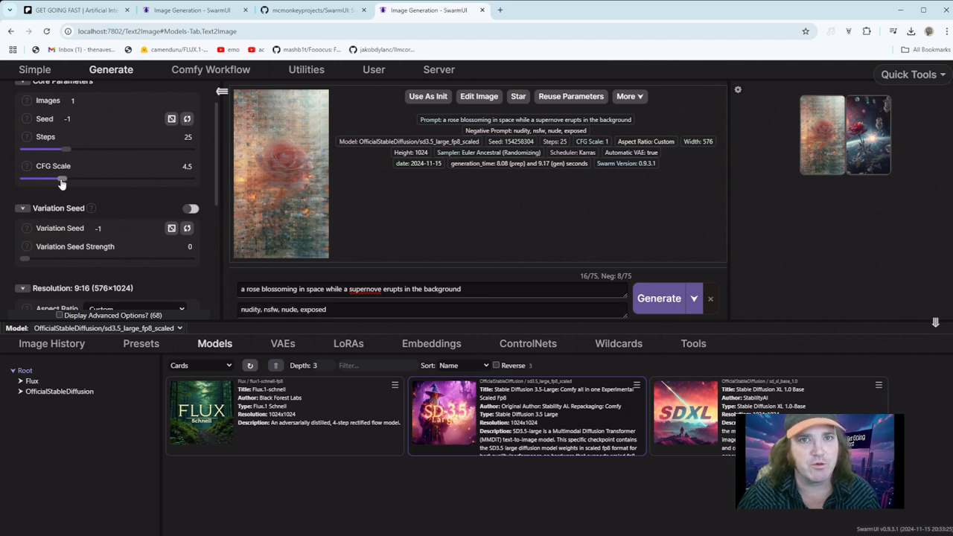
left_click(659, 294)
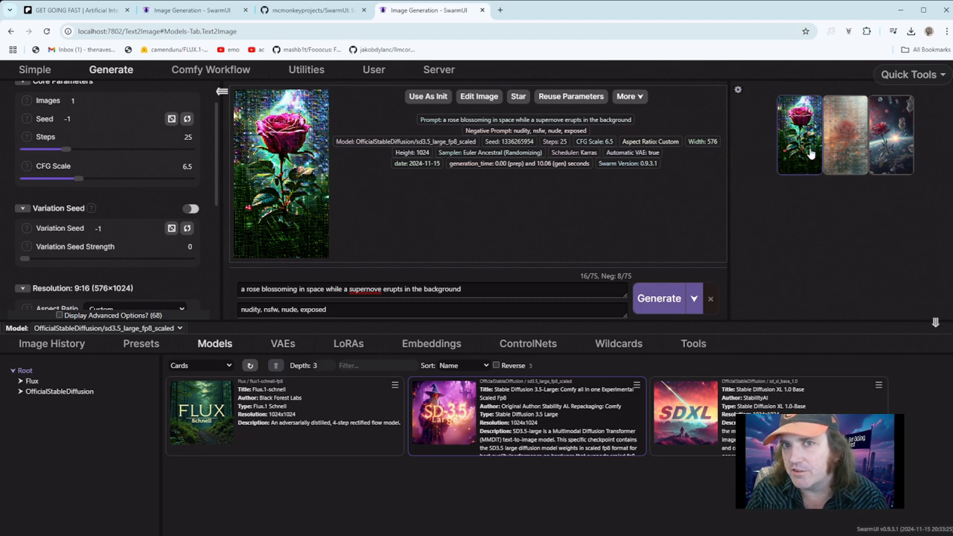
left_click(811, 153)
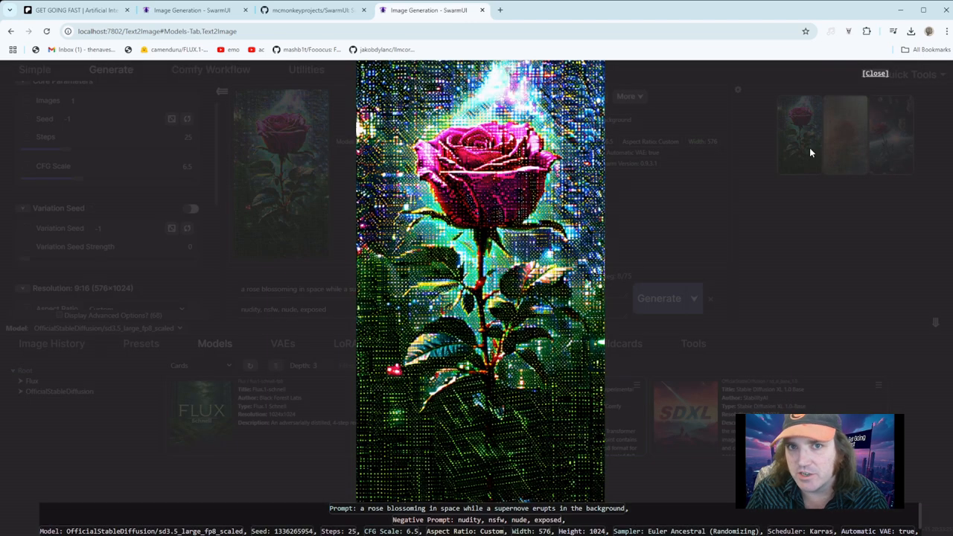
left_click(876, 74)
Set the CFG Scale to 3, generate the rose image again and view the result enlarged.
scroll(75, 188, "up", 1)
left_click_drag(78, 230, 47, 233)
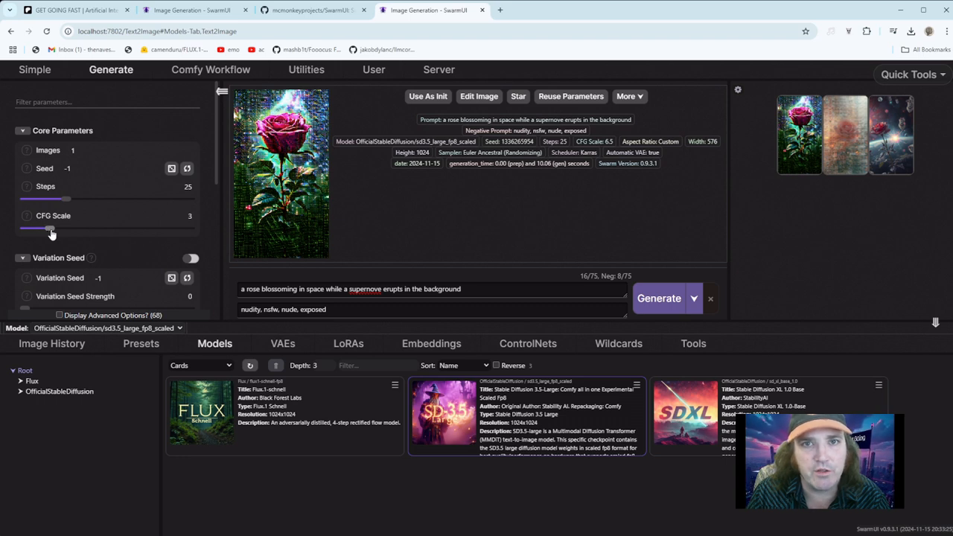
left_click(658, 298)
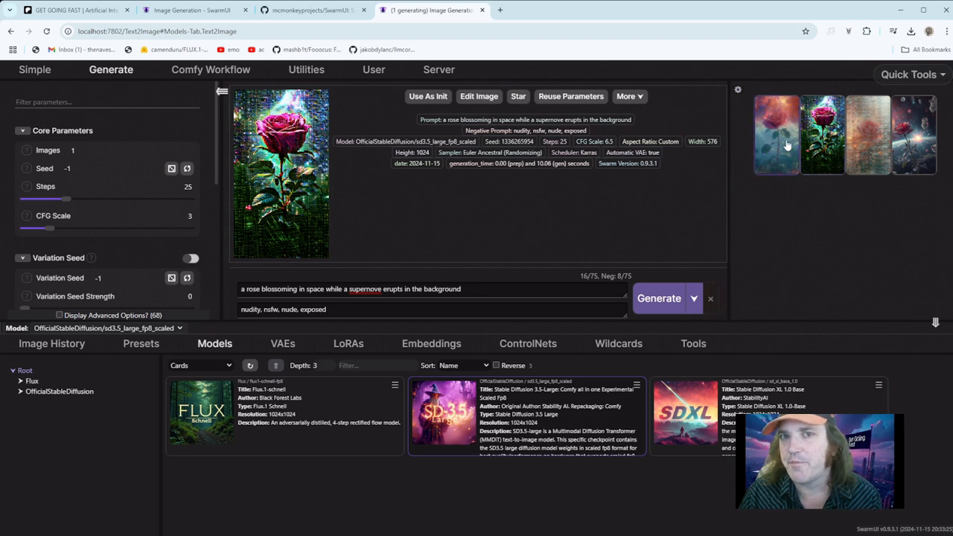
left_click(784, 140)
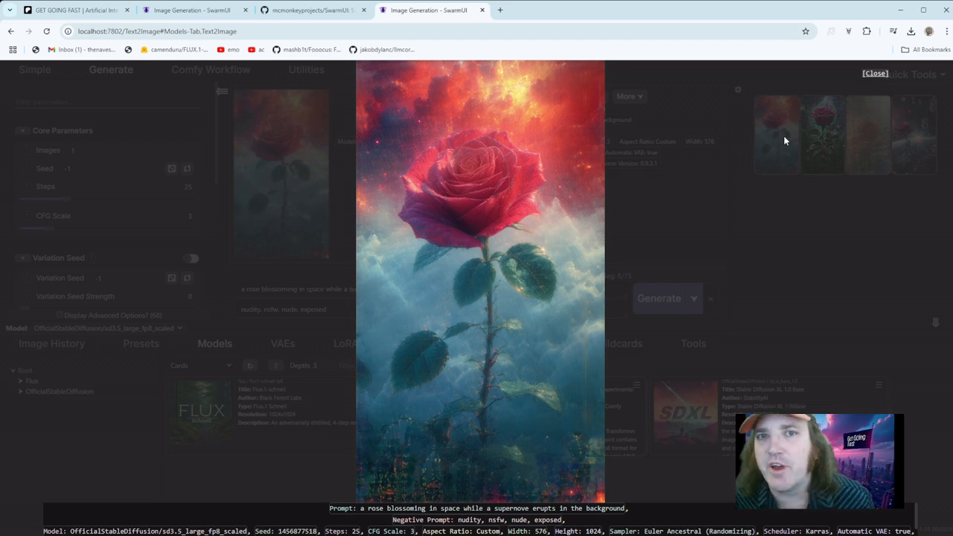
left_click(875, 74)
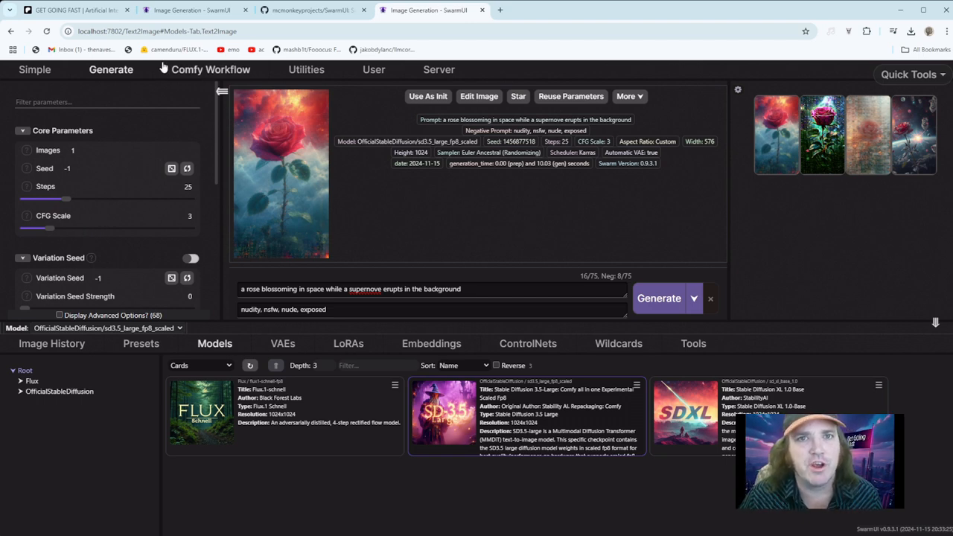
Open the Comfy Workflow view and look over its text-to-image node graph.
left_click(206, 70)
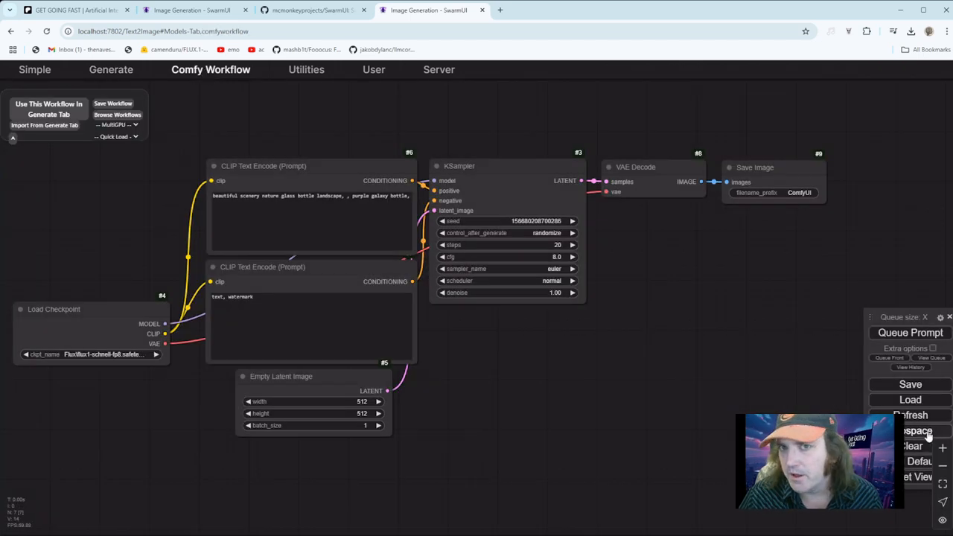
left_click_drag(657, 370, 746, 346)
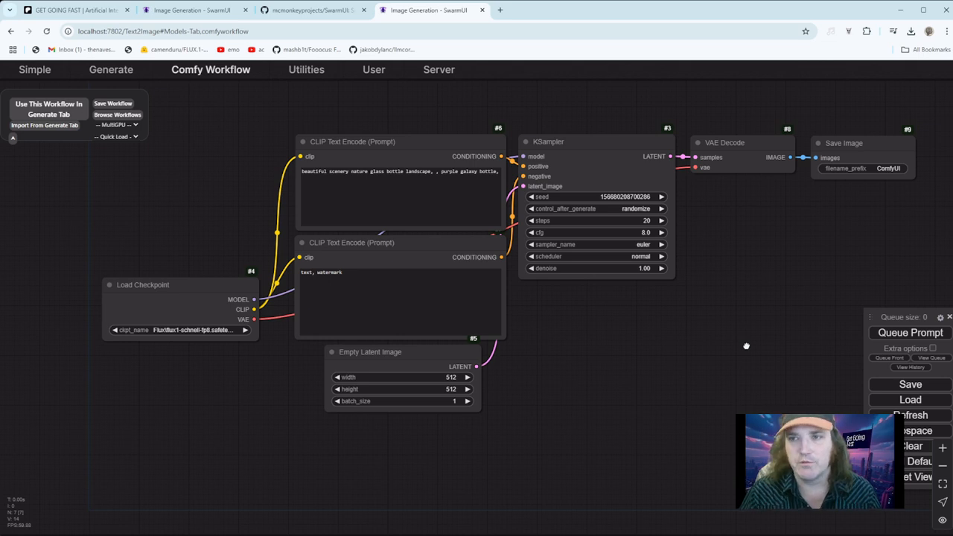
Queue the workflow with the flux1-schnell-fp8 checkpoint and the default glass bottle prompt, and return to the node graph for its result.
left_click_drag(746, 344, 740, 346)
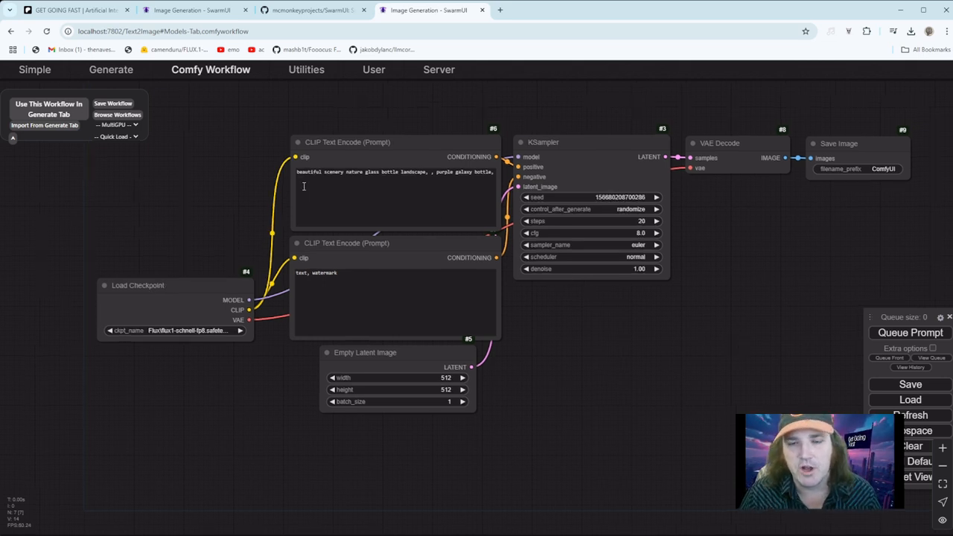
left_click_drag(310, 186, 358, 176)
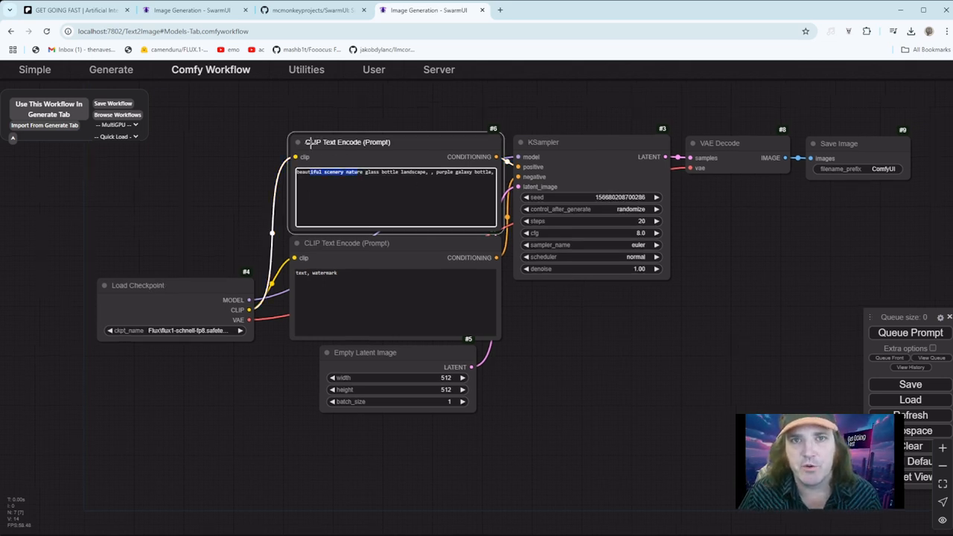
left_click(326, 188)
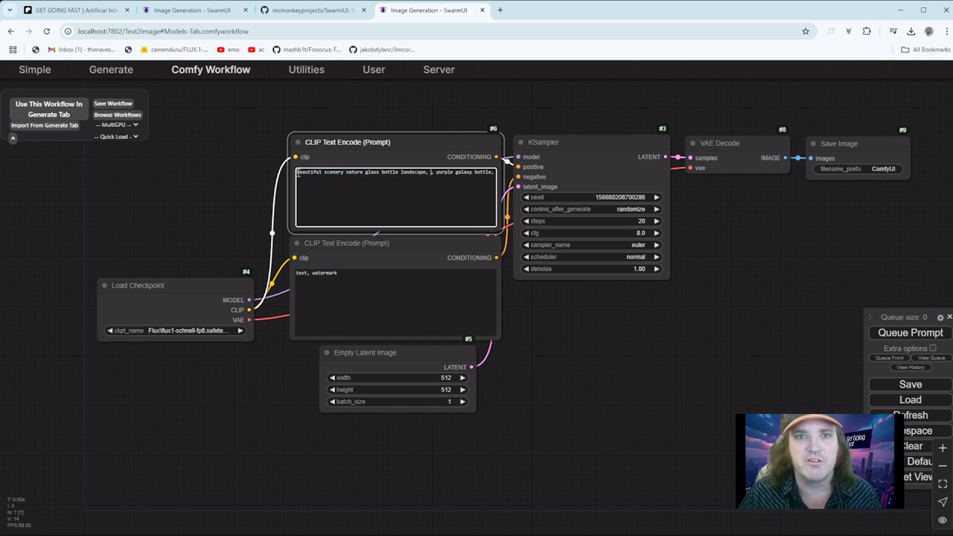
left_click_drag(297, 173, 470, 182)
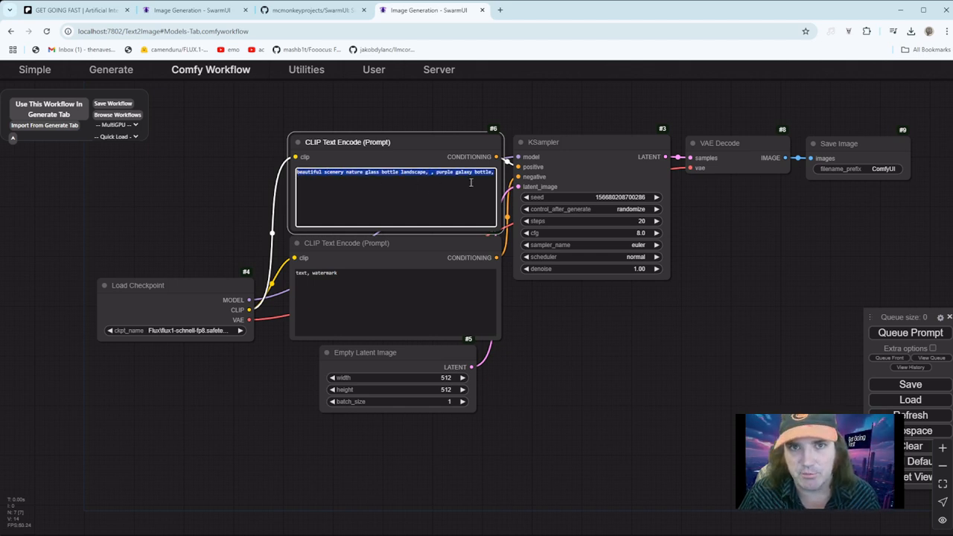
left_click(438, 189)
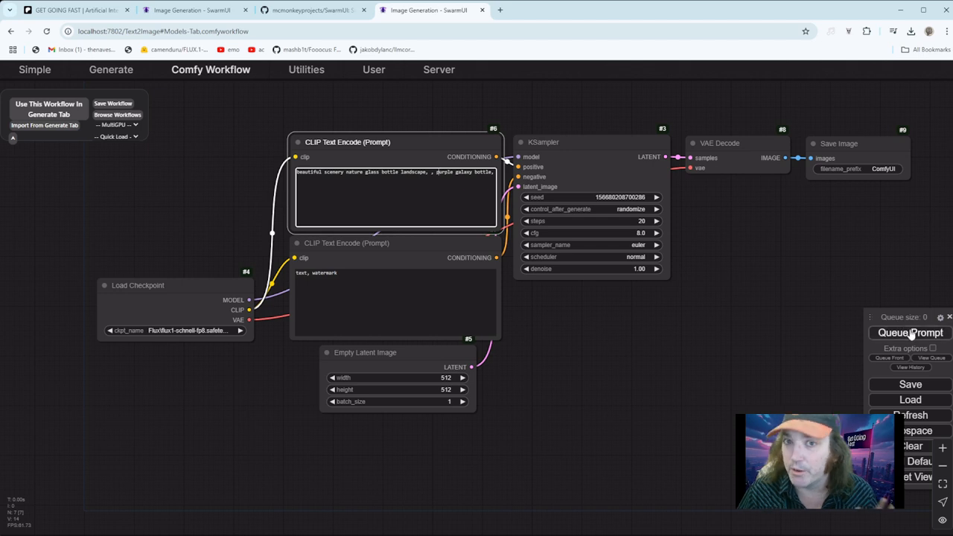
left_click_drag(906, 314, 862, 259)
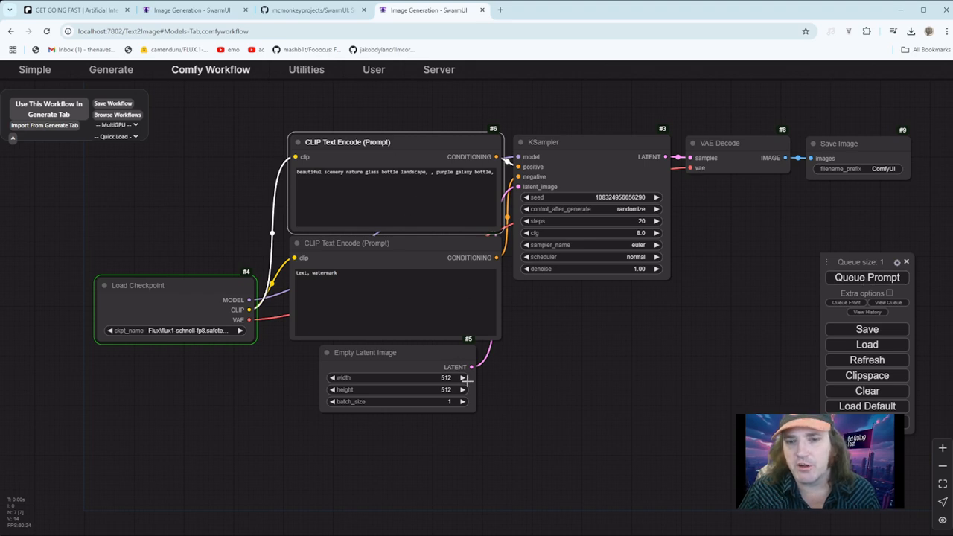
left_click(112, 69)
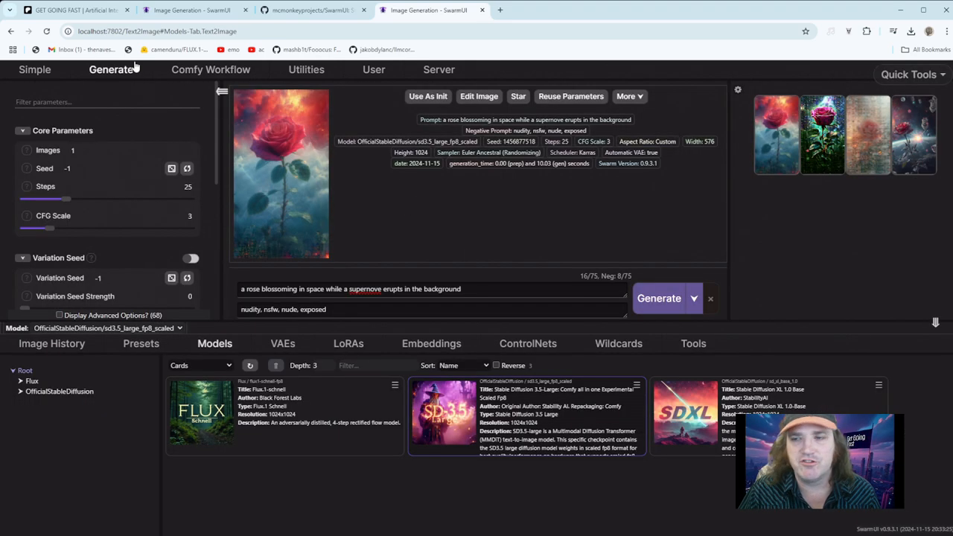
left_click(229, 72)
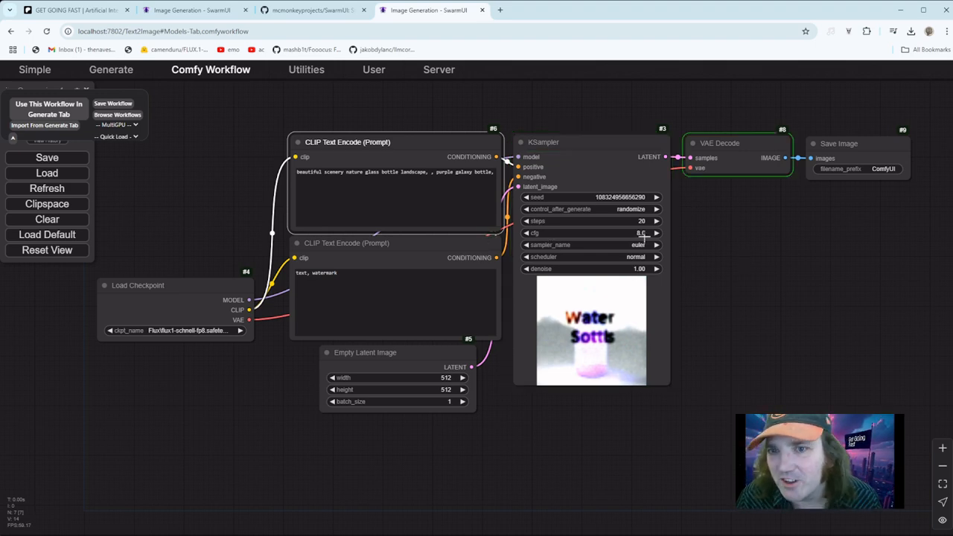
Set the cfg value of the KSampler node to 1.
left_click_drag(643, 233, 612, 238)
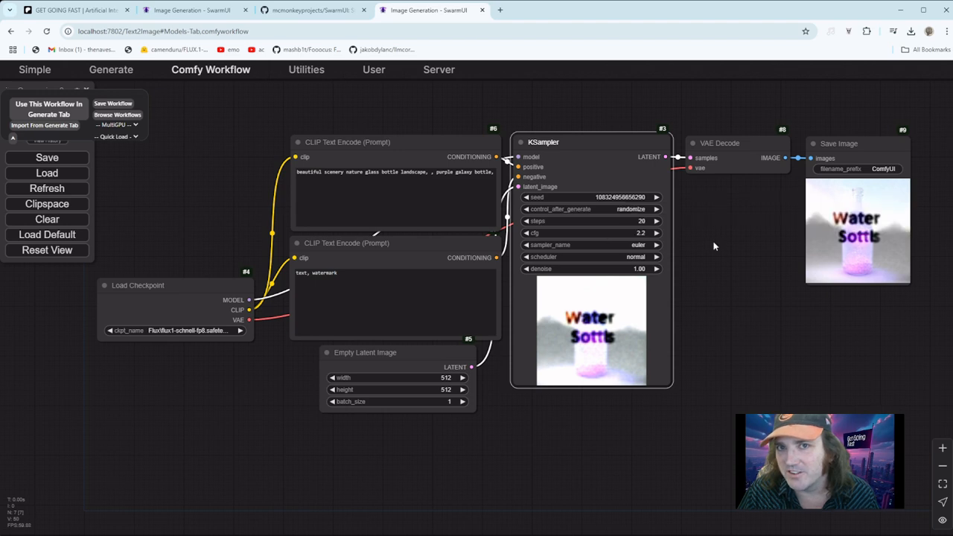
left_click(539, 233)
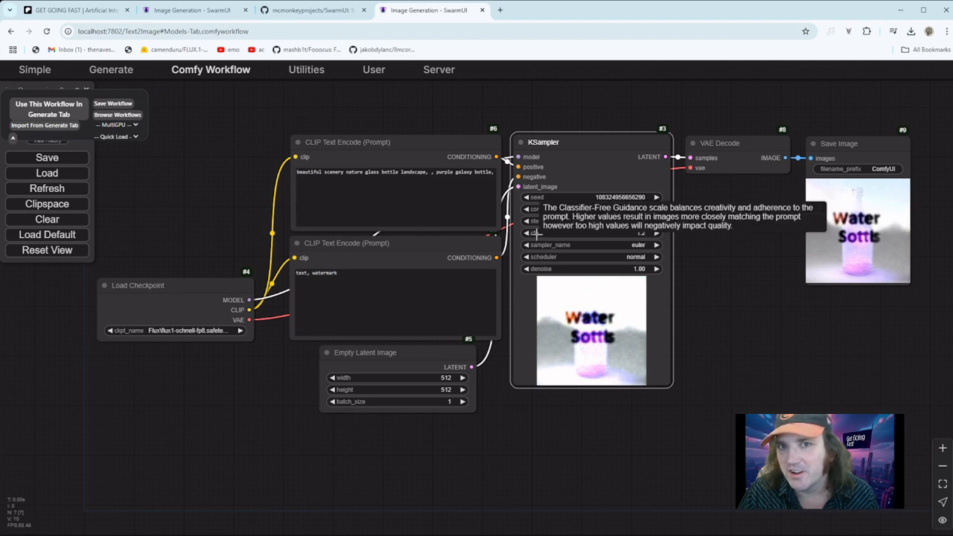
left_click(642, 233)
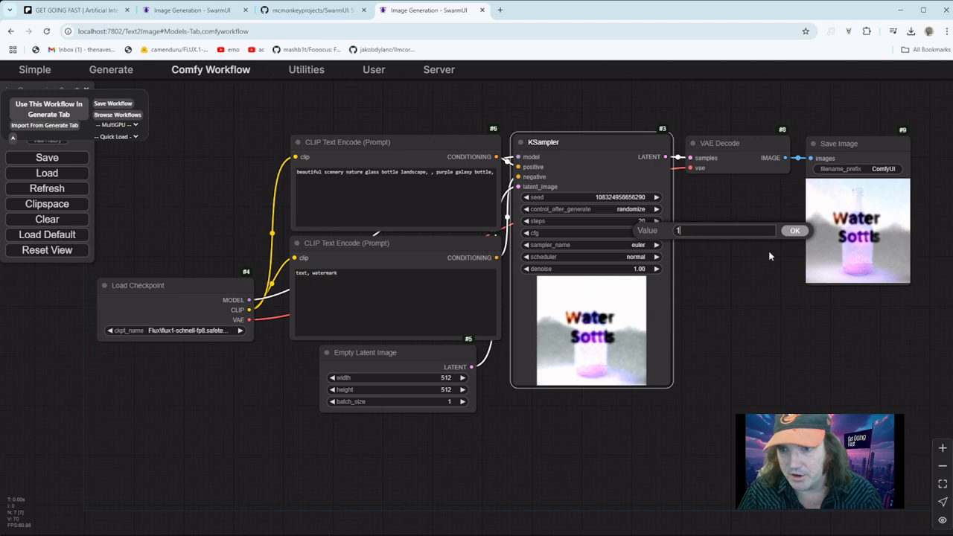
left_click(794, 231)
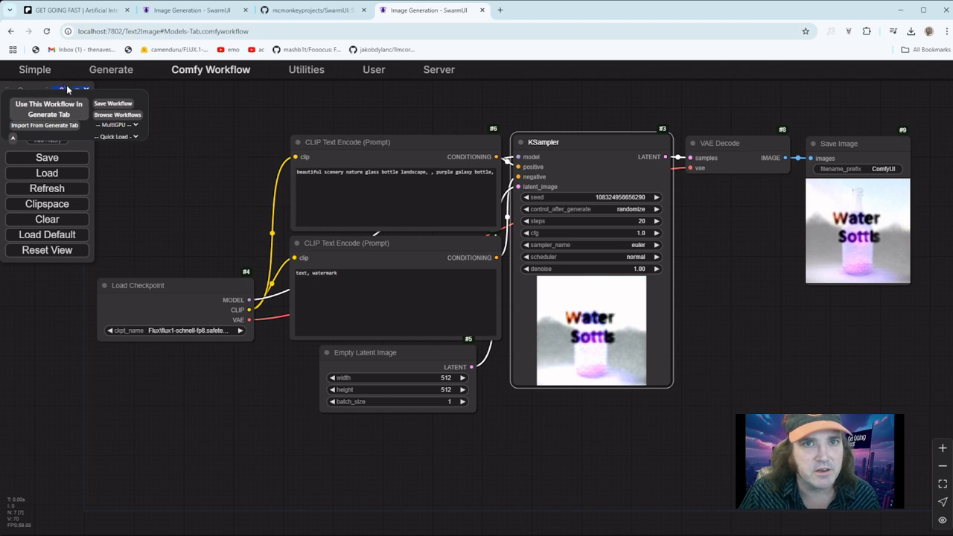
Queue the glass bottle prompt twice with the current KSampler settings, view the queue, and close the queue panel.
left_click_drag(64, 90, 806, 318)
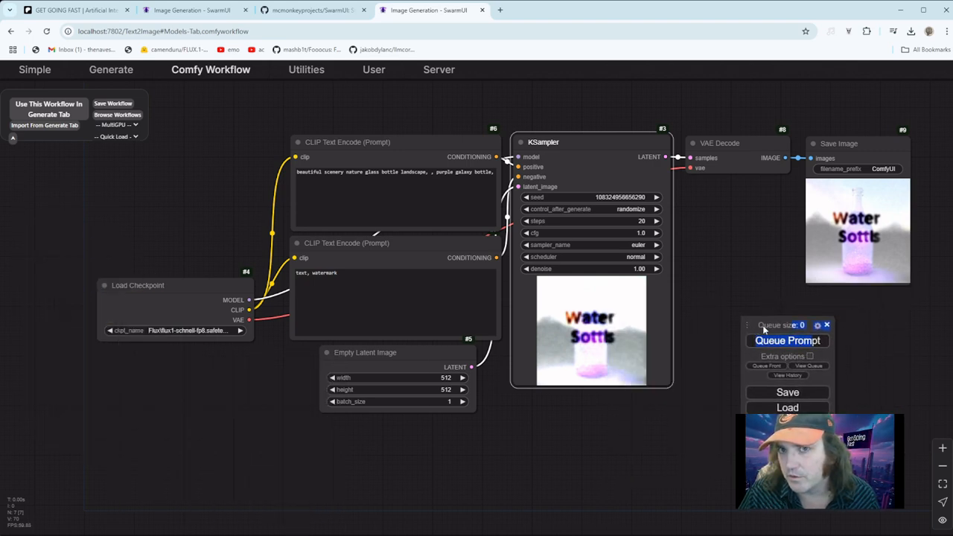
left_click_drag(807, 341, 826, 347)
left_click(825, 347)
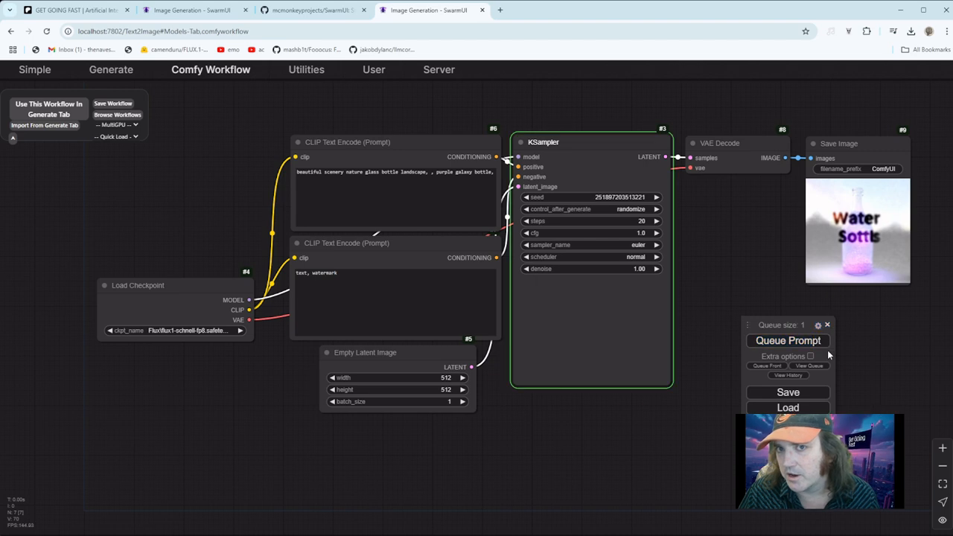
left_click(804, 343)
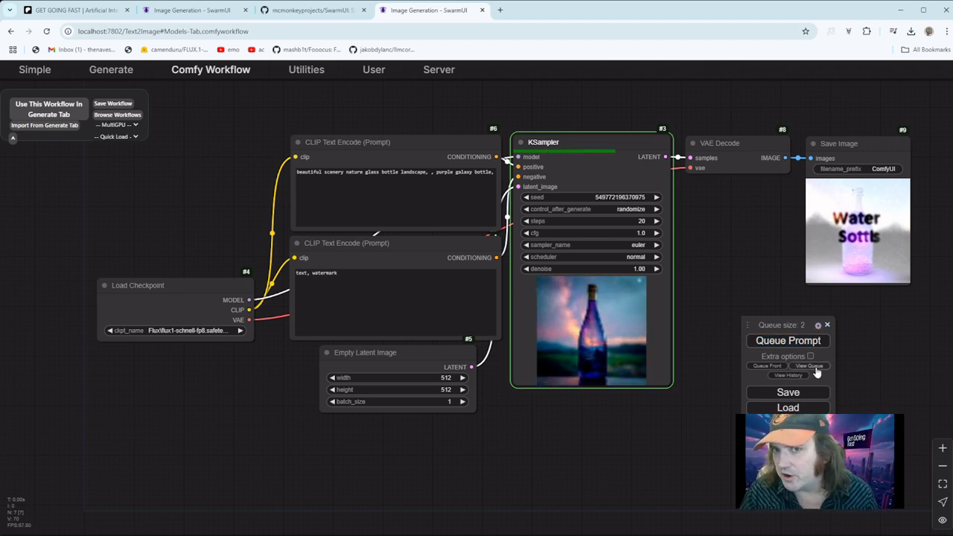
left_click(811, 367)
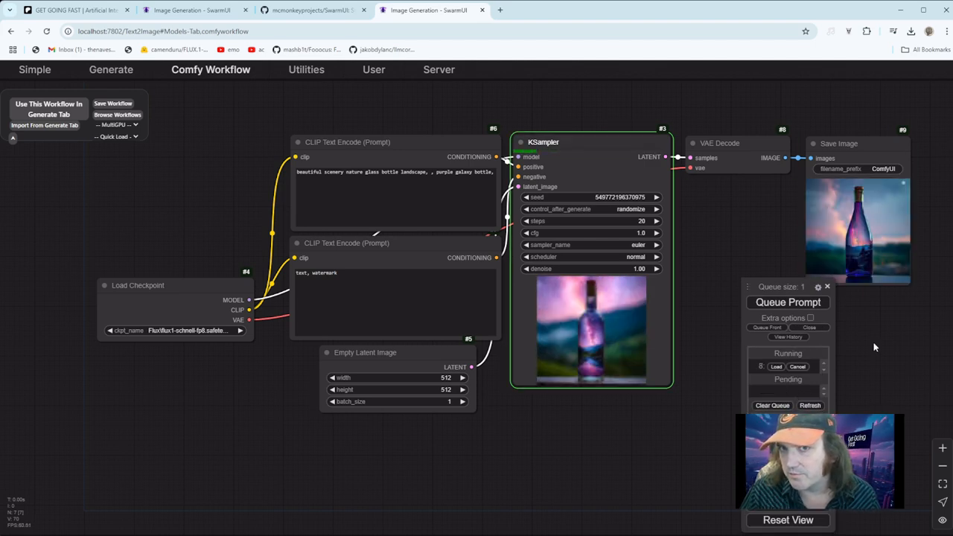
left_click(827, 287)
left_click(860, 239)
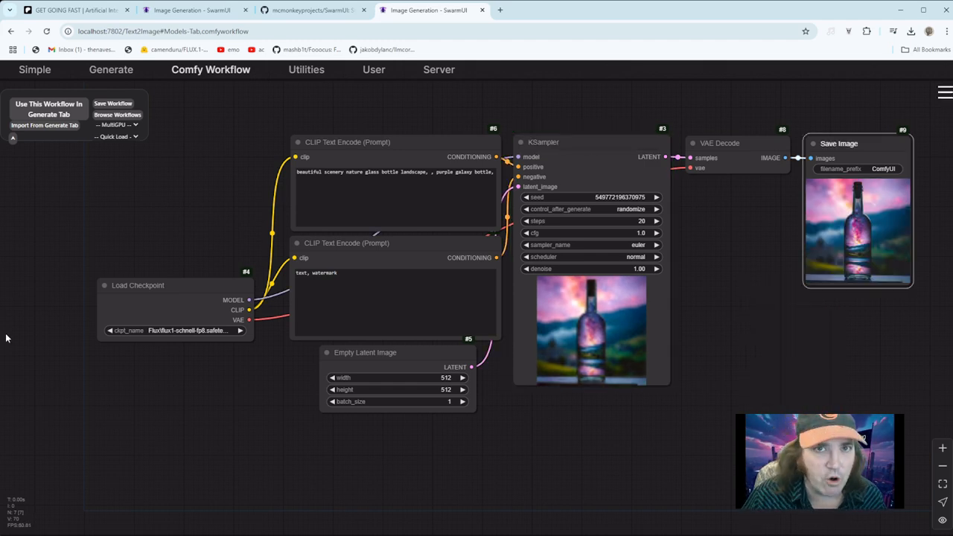
Look through the available checkpoints and the loader nodes that can be added, and move the Load Checkpoint node slightly higher.
left_click(240, 331)
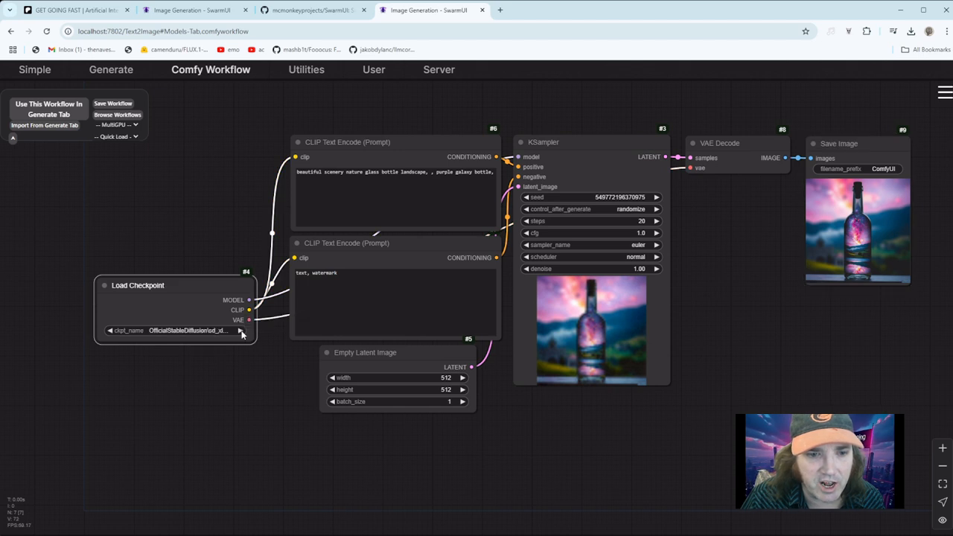
left_click(110, 331)
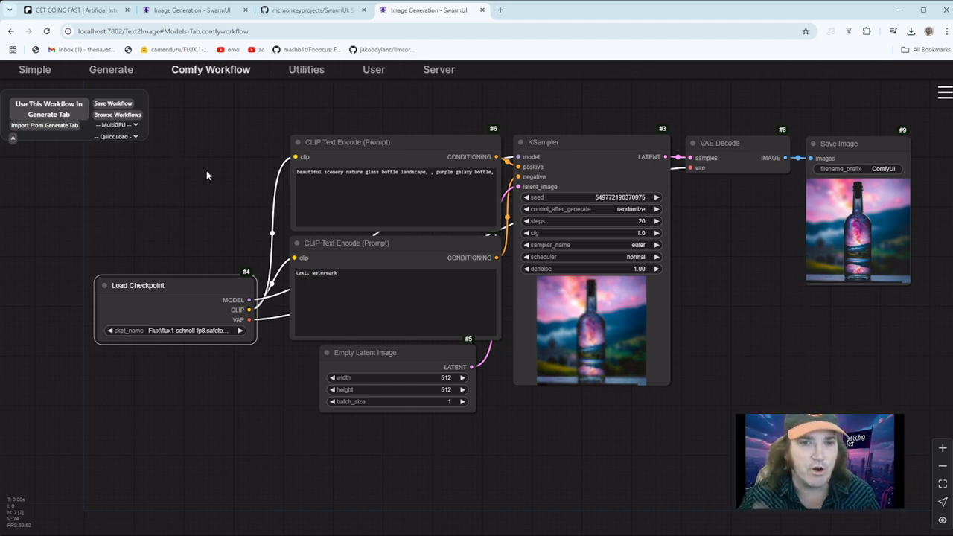
right_click(257, 183)
left_click(269, 187)
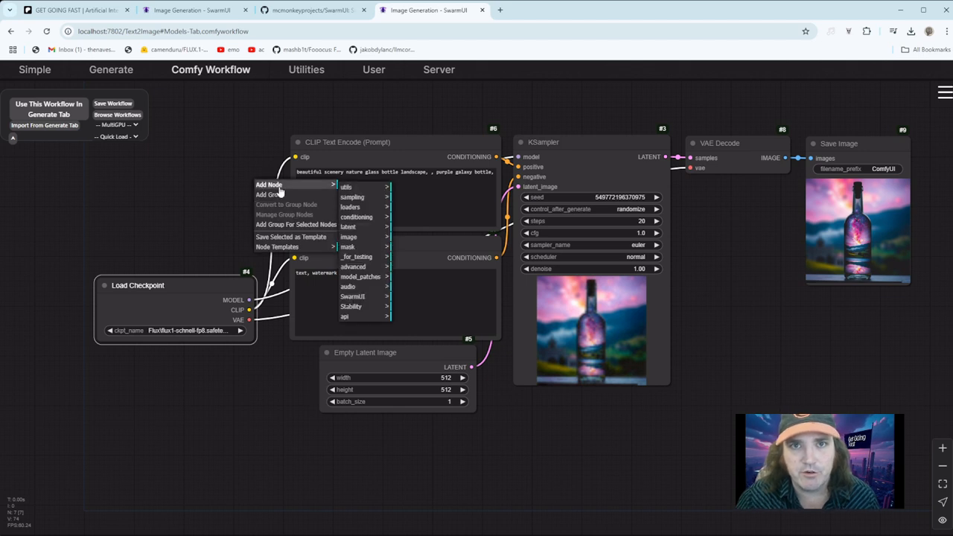
left_click(364, 209)
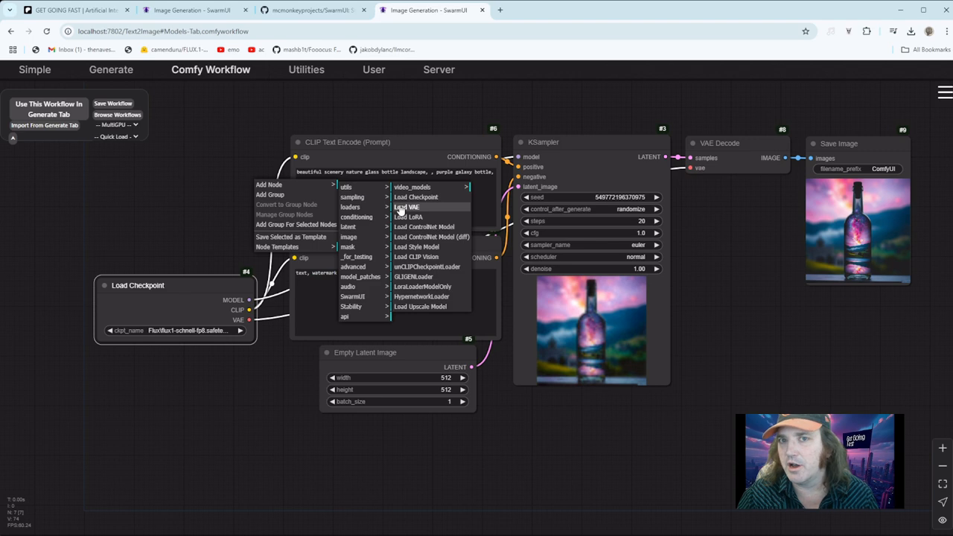
left_click(658, 393)
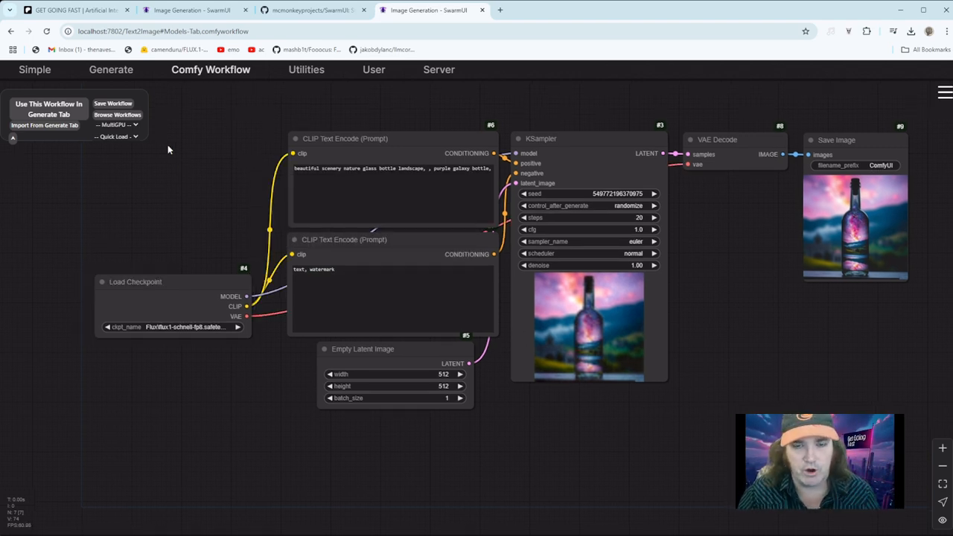
left_click_drag(192, 283, 192, 246)
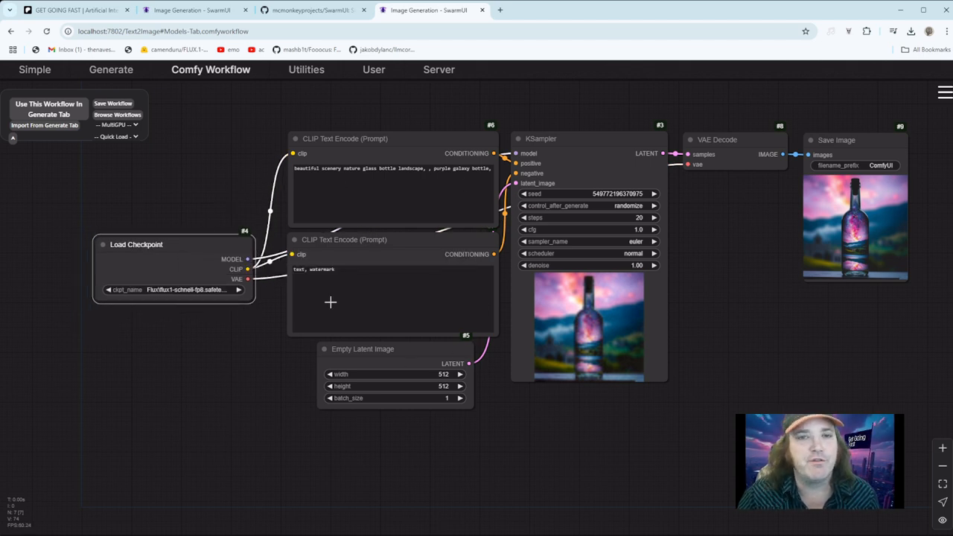
Return to the Generate view and look through its VAEs, LoRAs, ControlNets, Wildcards and Models listings.
left_click(119, 71)
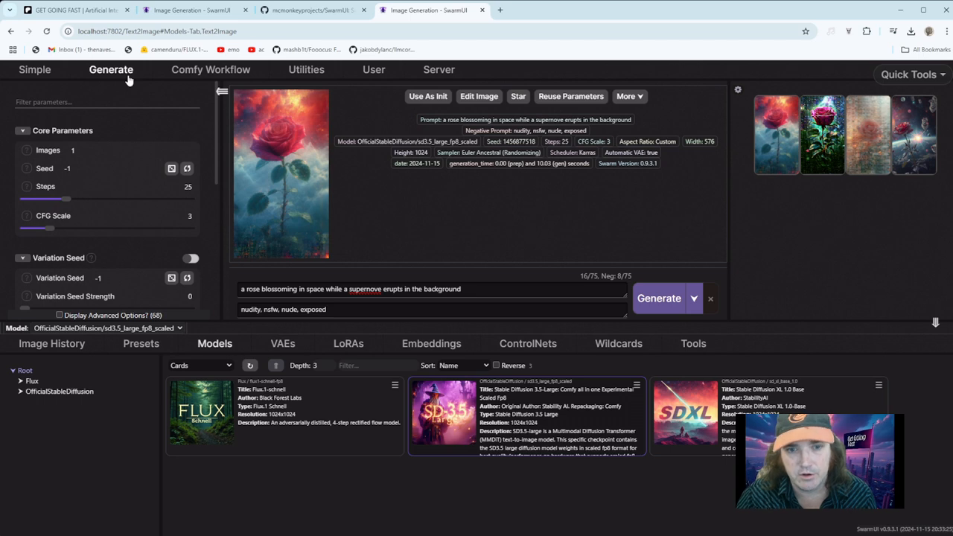
left_click(285, 345)
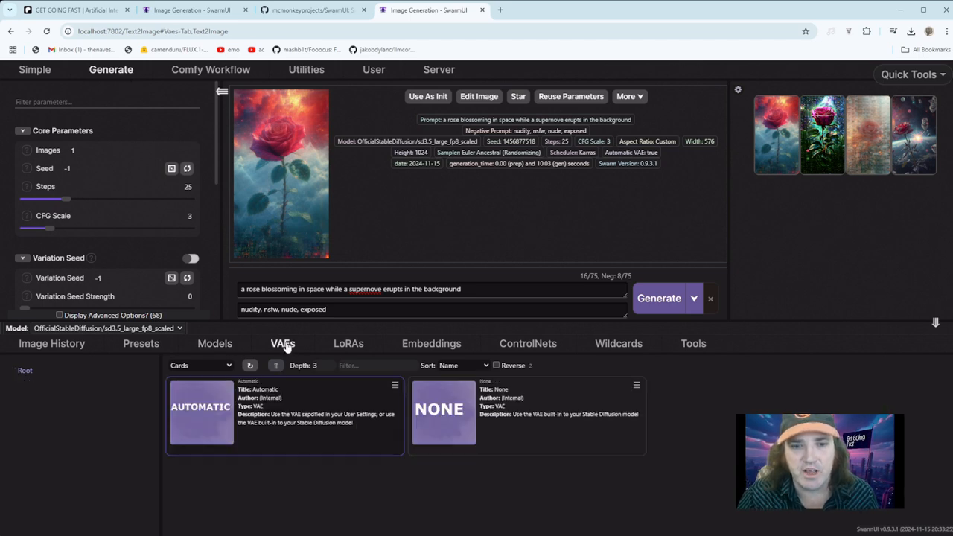
left_click(350, 346)
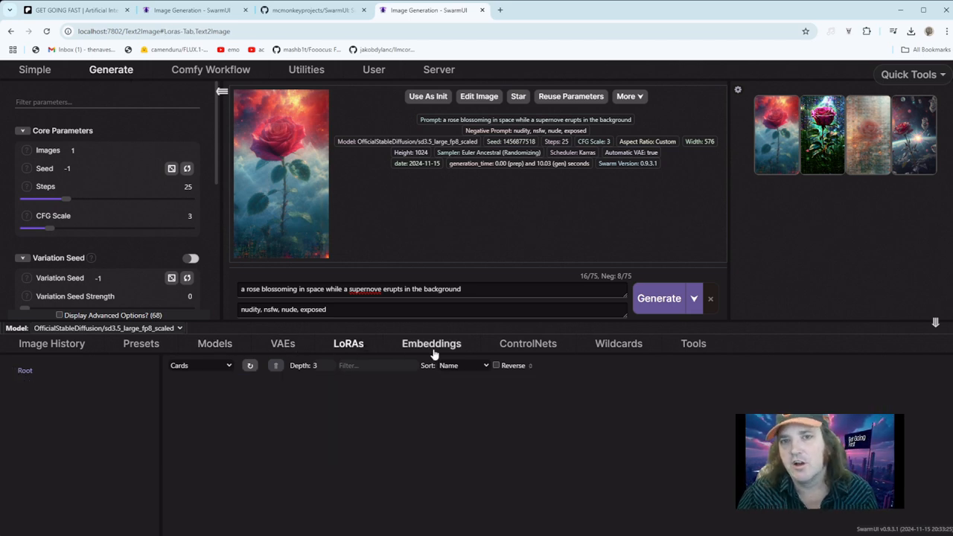
left_click(549, 347)
left_click(618, 348)
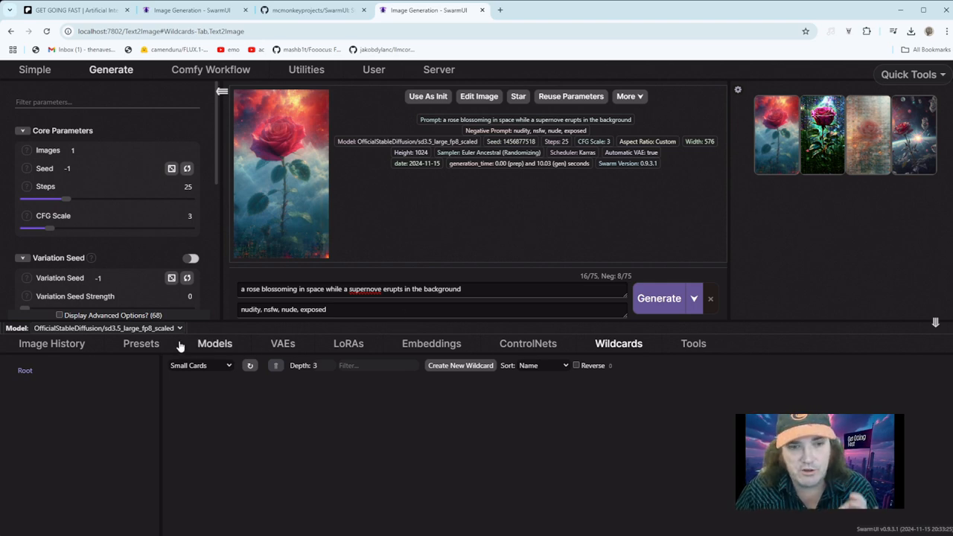
left_click(212, 343)
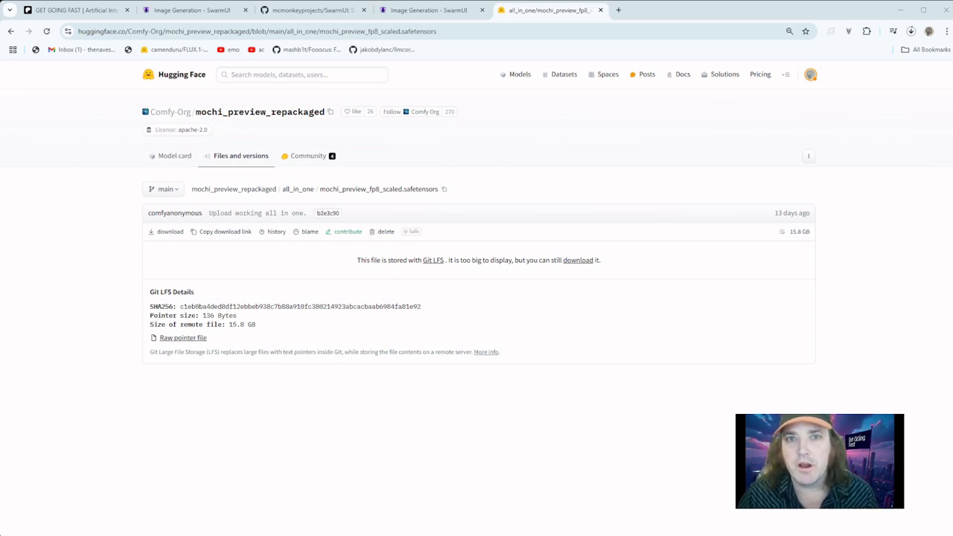
Search Google for mochi_preview_fp8_scaled.safetensors and open its Comfy-Org/mochi_preview_repackaged file page on Hugging Face.
left_click(263, 32)
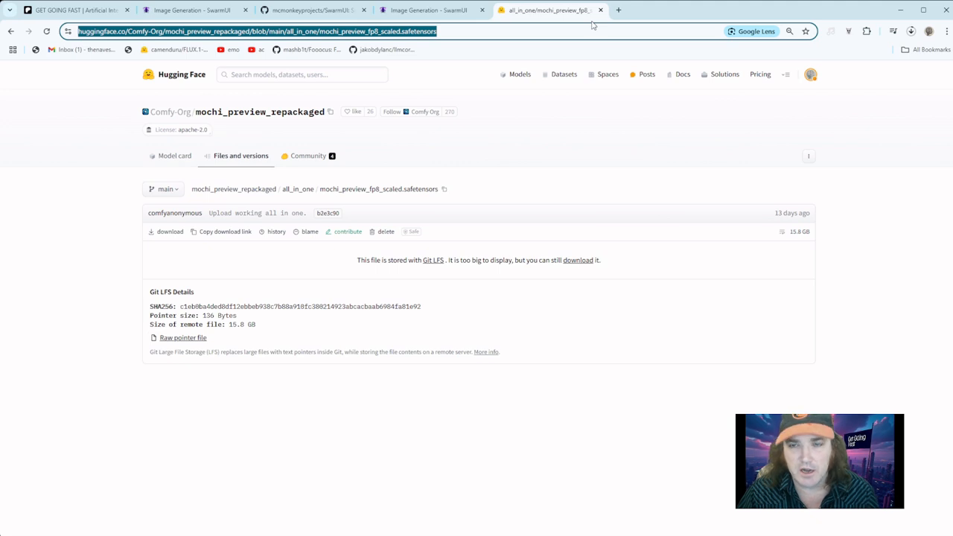
left_click(618, 10)
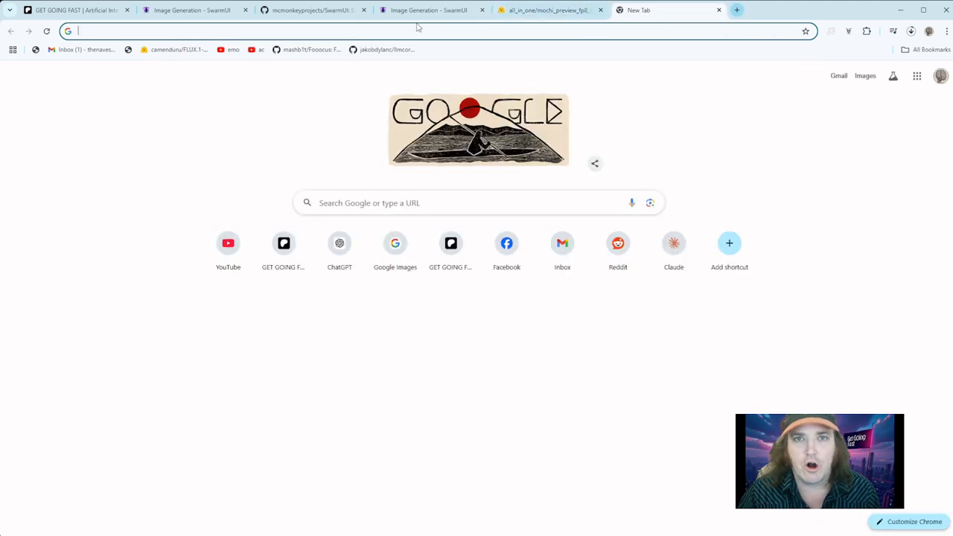
left_click(376, 205)
type("mochi_preview_fp8_scaled.safetensors")
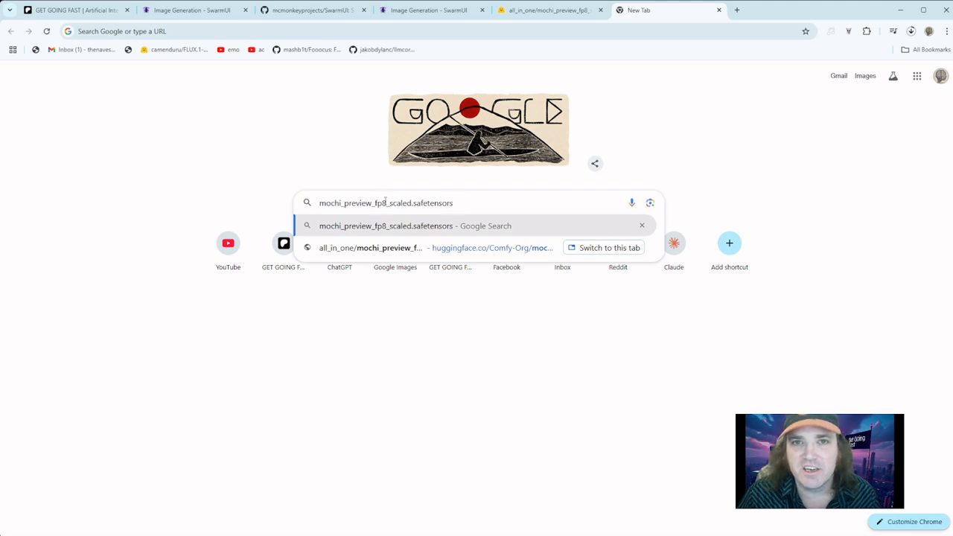
key("Return")
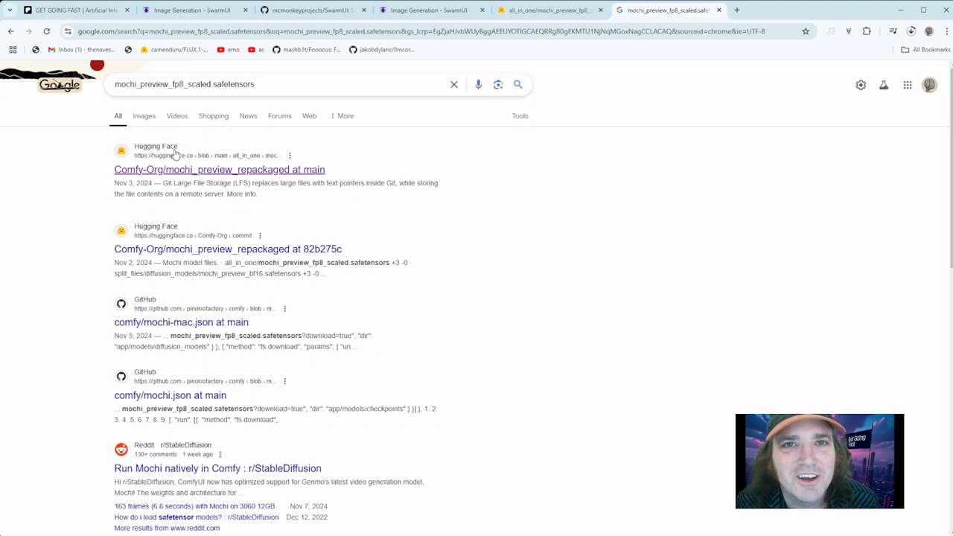
left_click(198, 169)
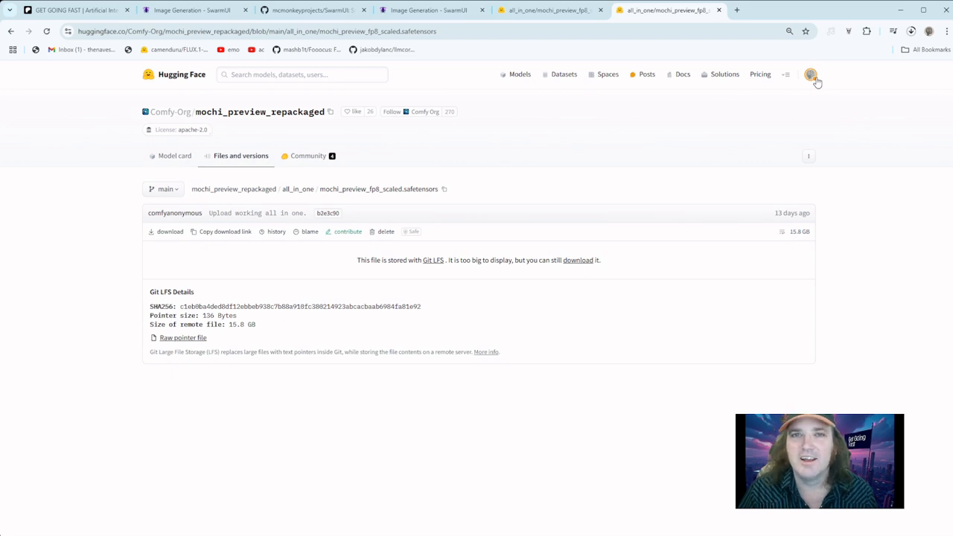
left_click(815, 79)
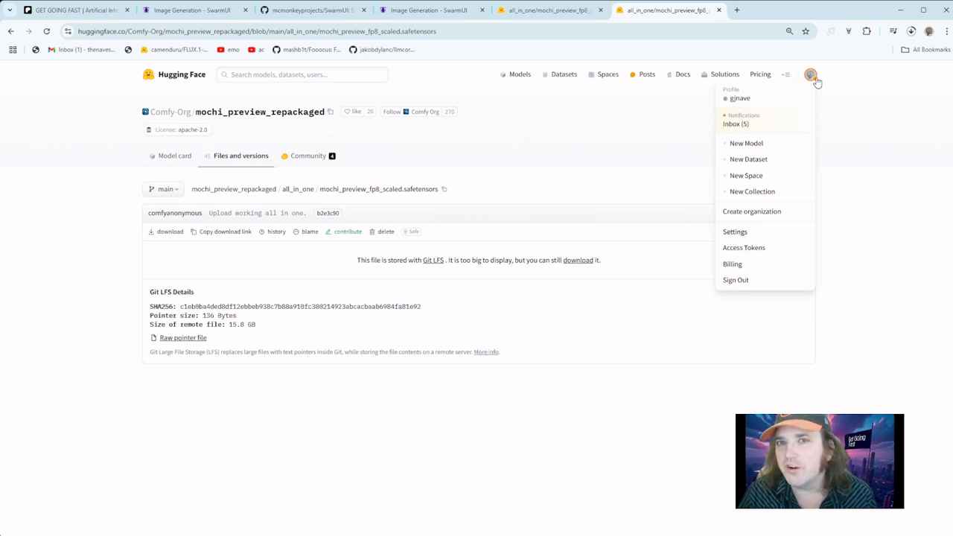
left_click(867, 87)
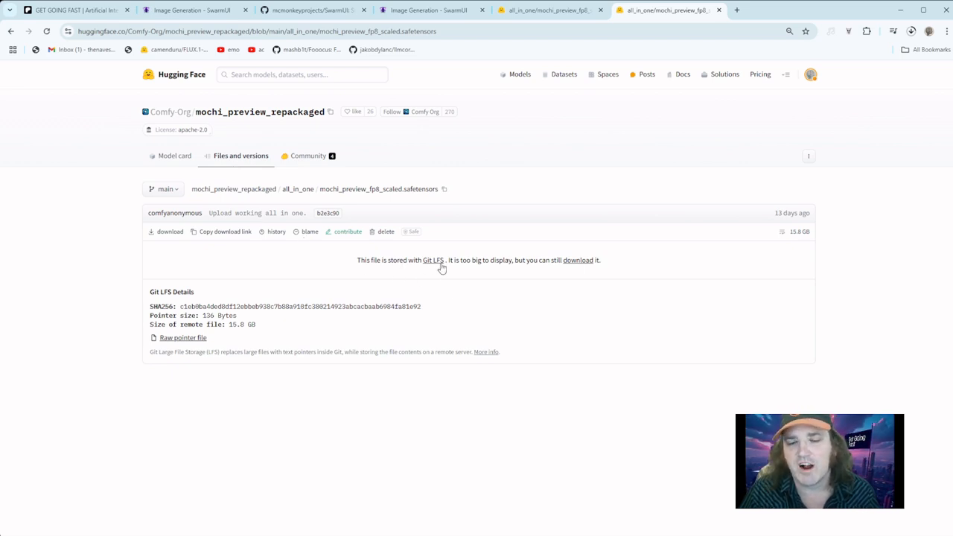
Start downloading mochi_preview_fp8_scaled.safetensors, browse the save location to temp > SwarmUI > Models > Stable-Diffusion, and cancel the save.
left_click(587, 260)
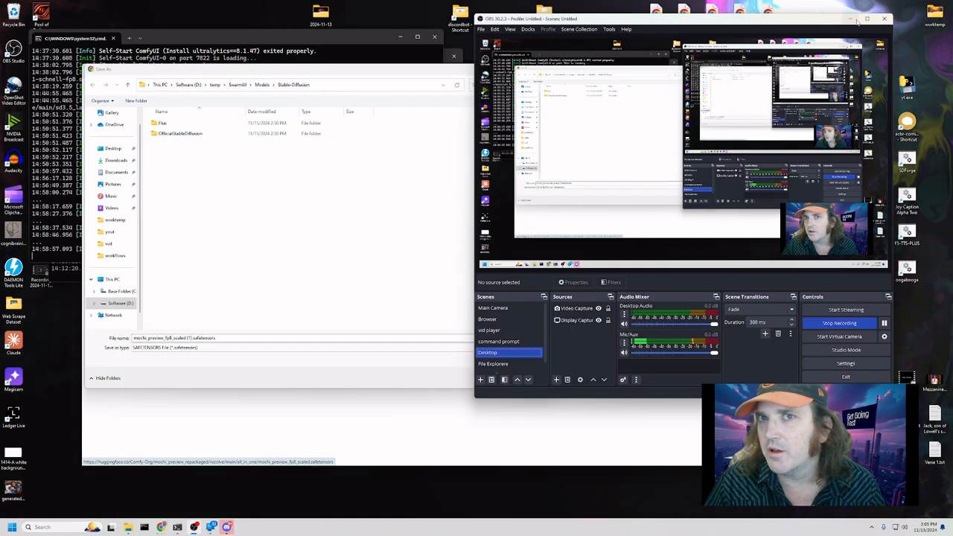
left_click(854, 18)
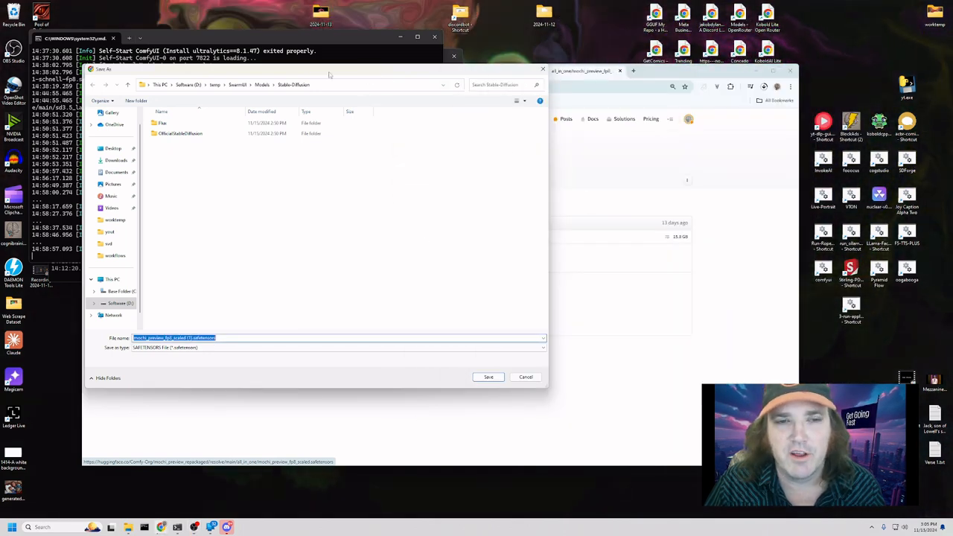
left_click(215, 84)
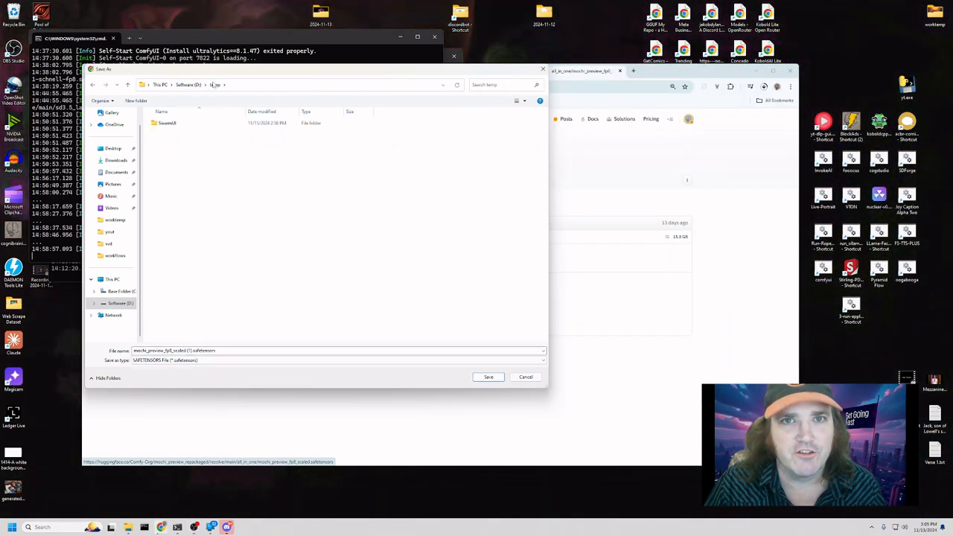
double_click(167, 123)
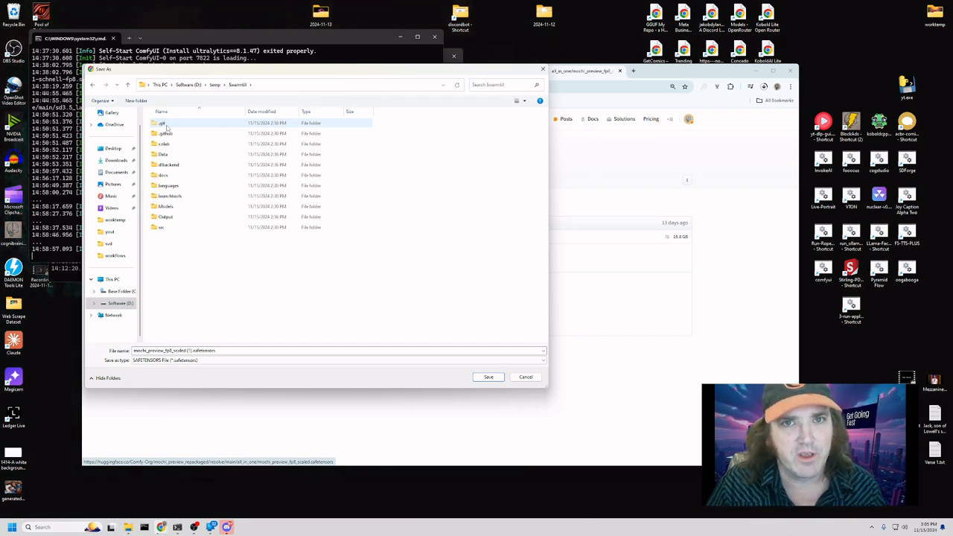
double_click(175, 207)
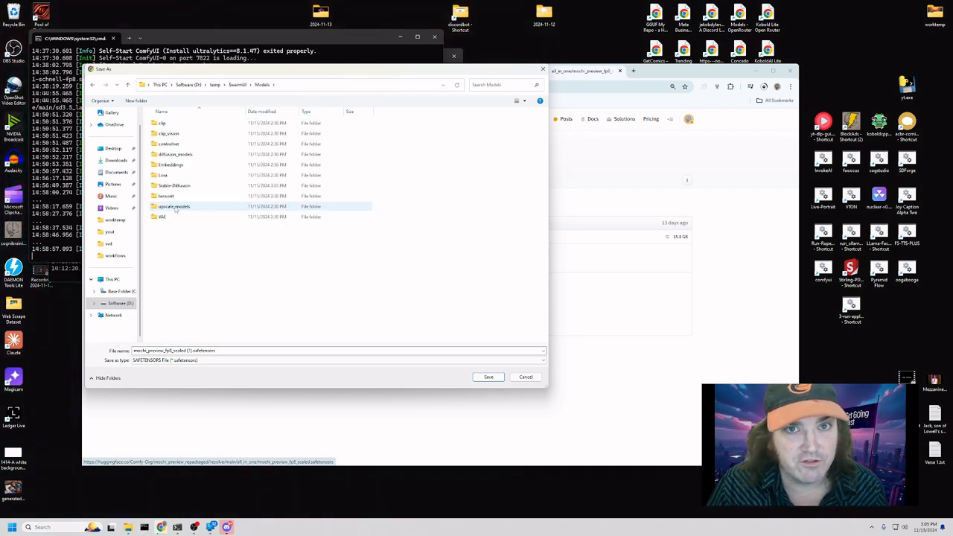
double_click(183, 186)
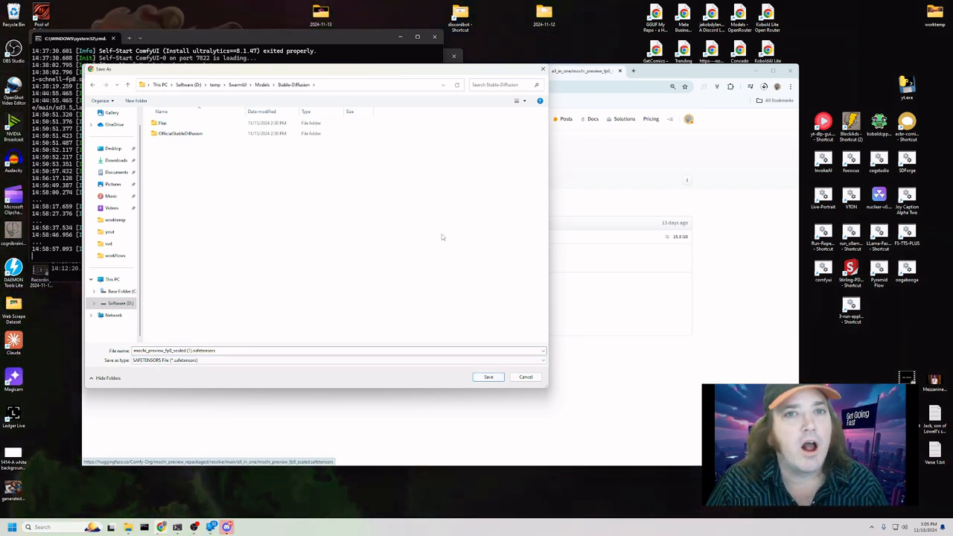
left_click(526, 377)
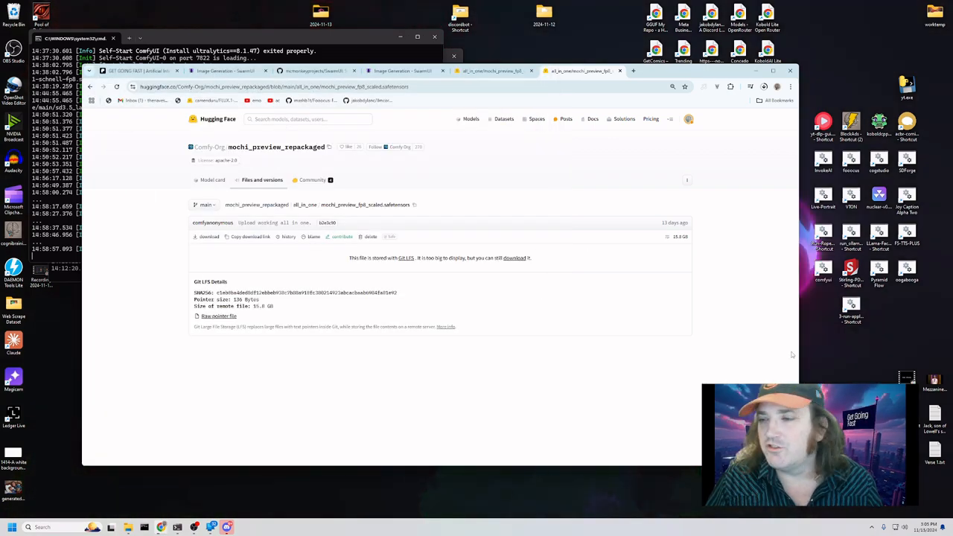
left_click(227, 527)
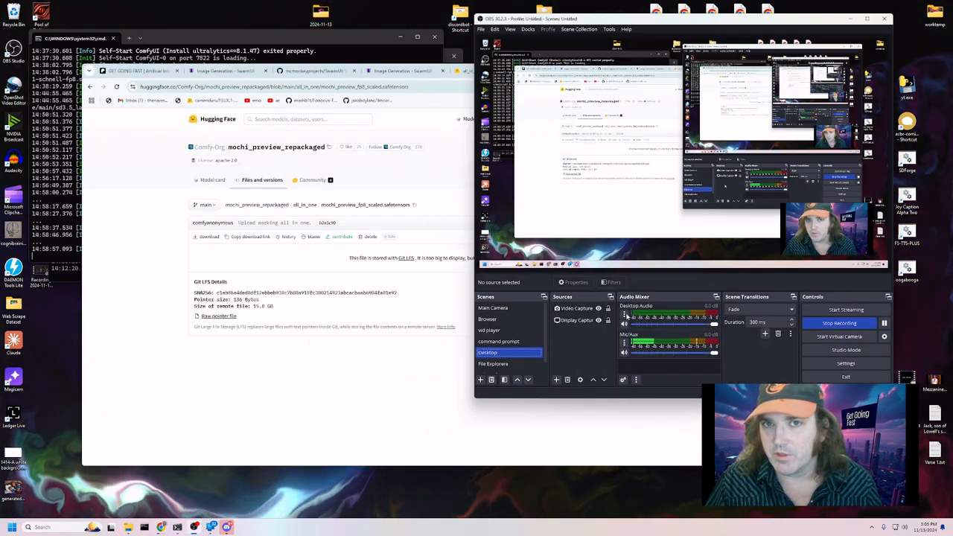
left_click(487, 319)
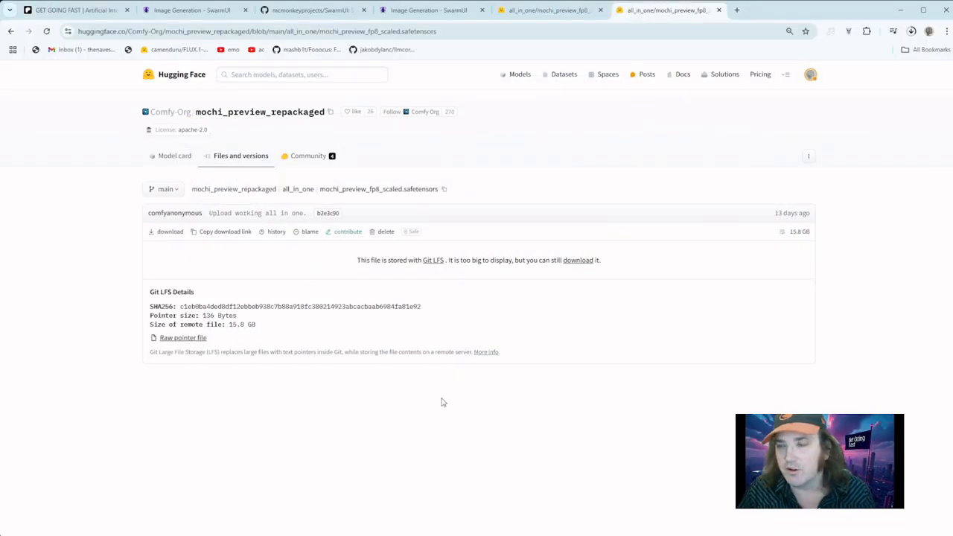
left_click(912, 31)
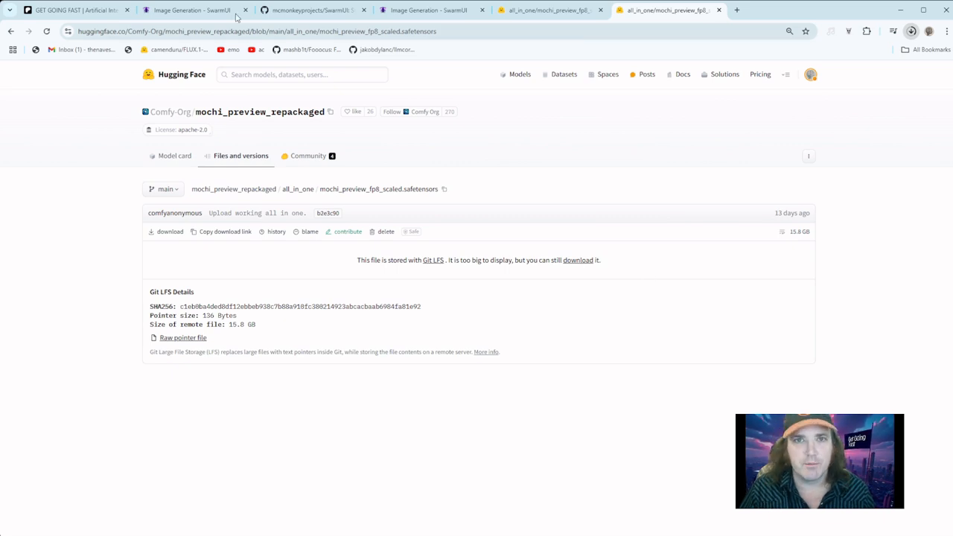
left_click(426, 16)
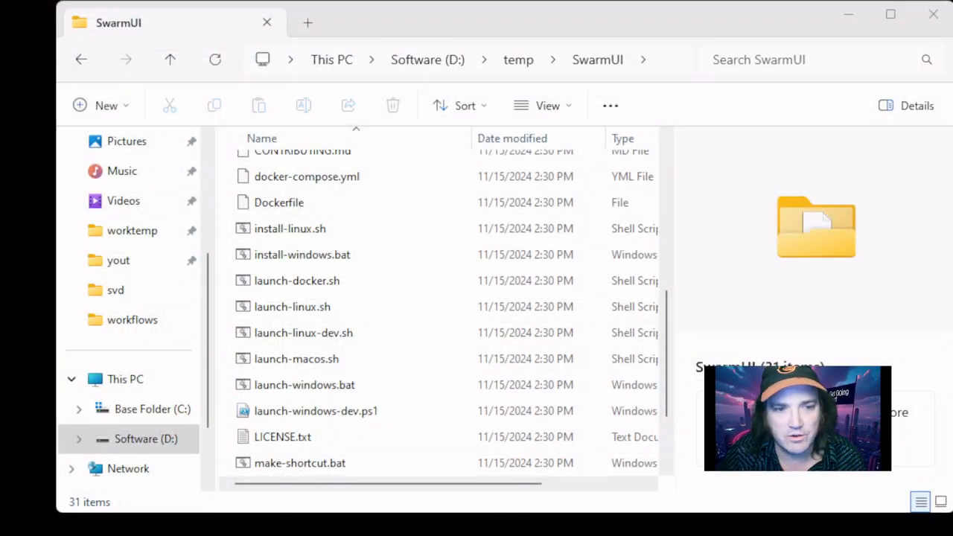
In File Explorer, check the Models > Stable-Diffusion folder of SwarmUI for the Mochi model file and return to the SwarmUI folder.
scroll(446, 313, "up", 5)
double_click(294, 298)
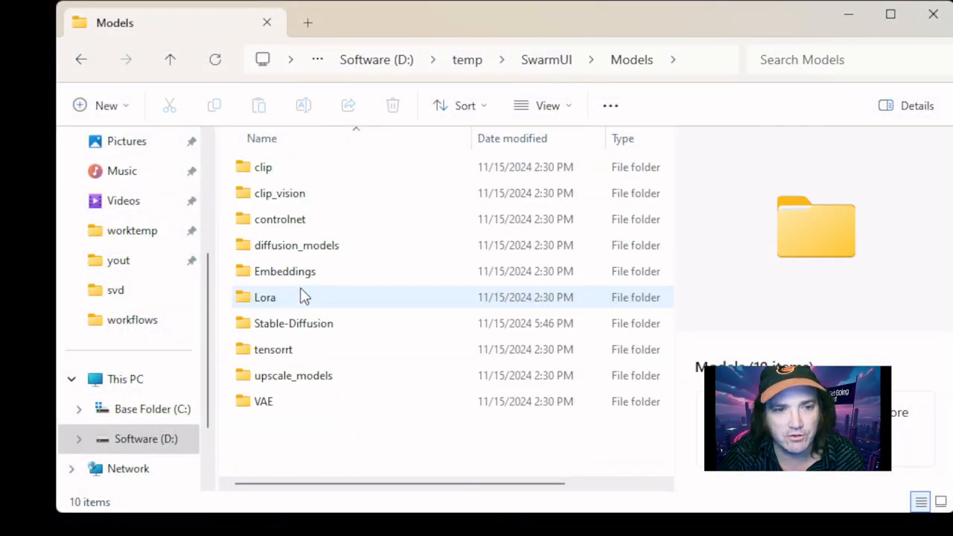
double_click(294, 327)
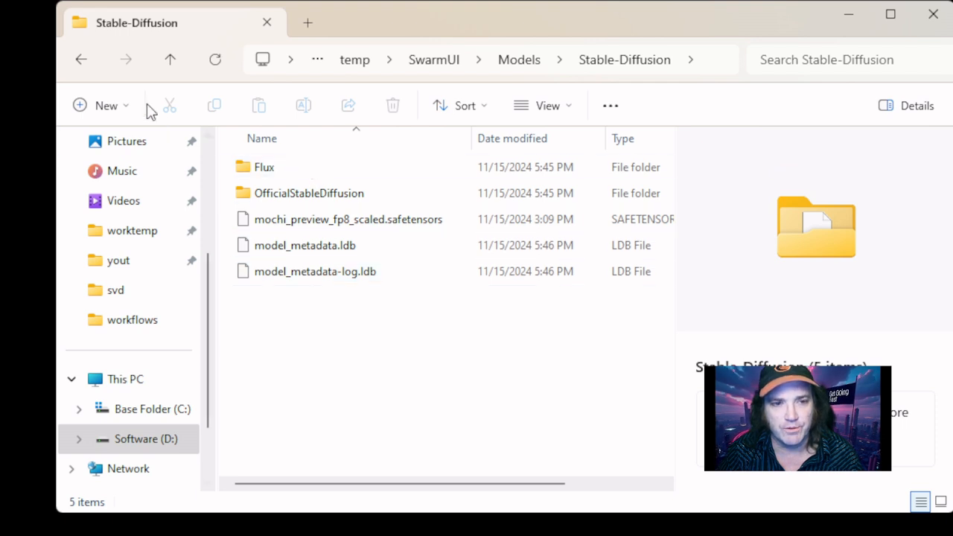
left_click(364, 64)
double_click(282, 180)
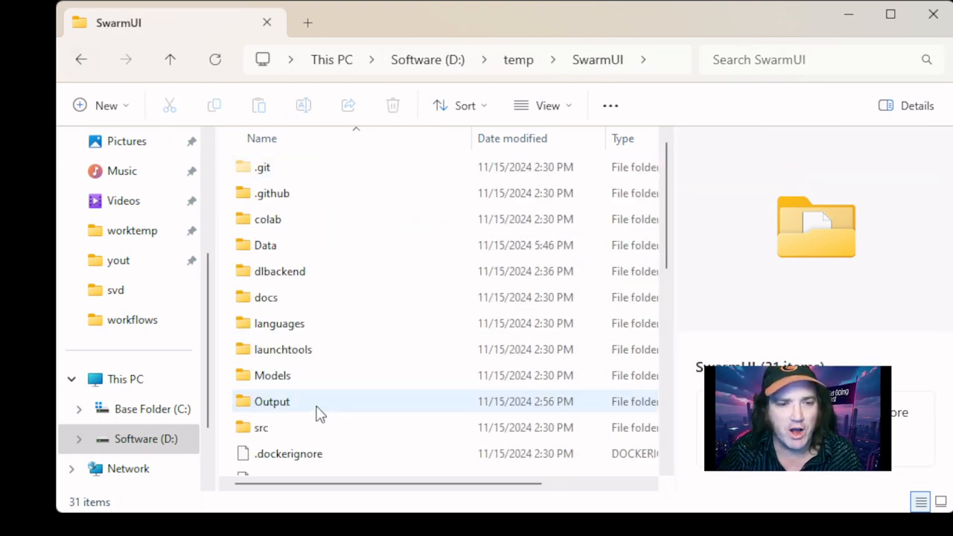
scroll(319, 413, "down", 4)
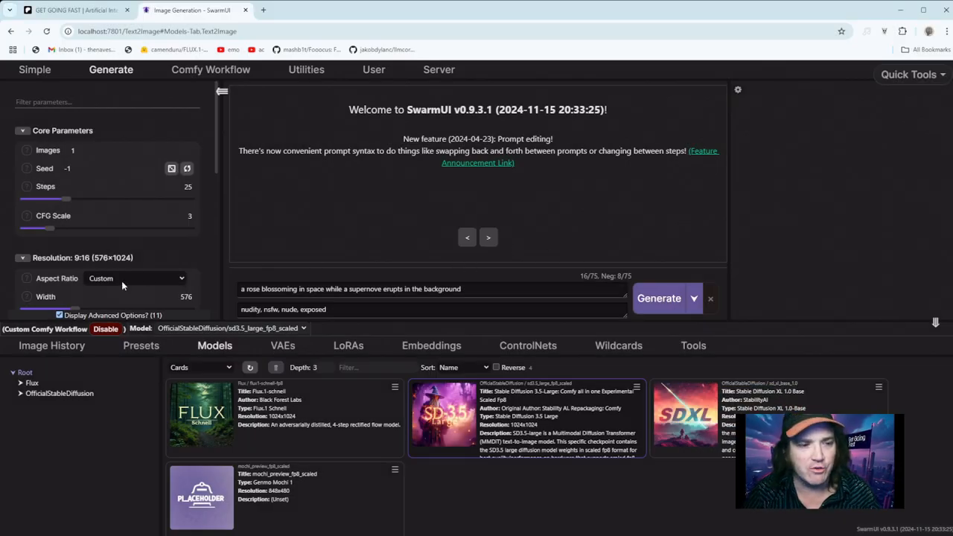
View the image history in SwarmUI, return to the models, and select mochi_preview_fp8_scaled.
left_click(49, 345)
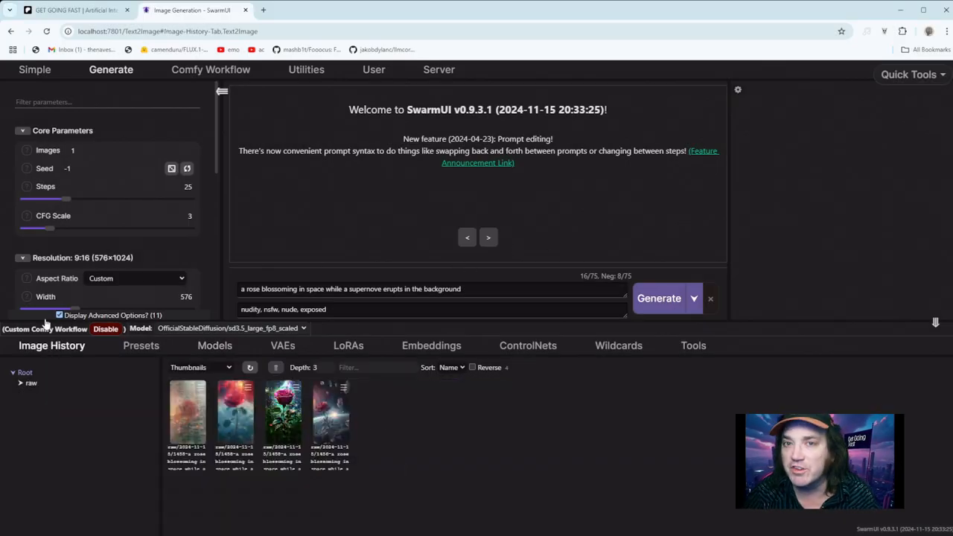
left_click(193, 350)
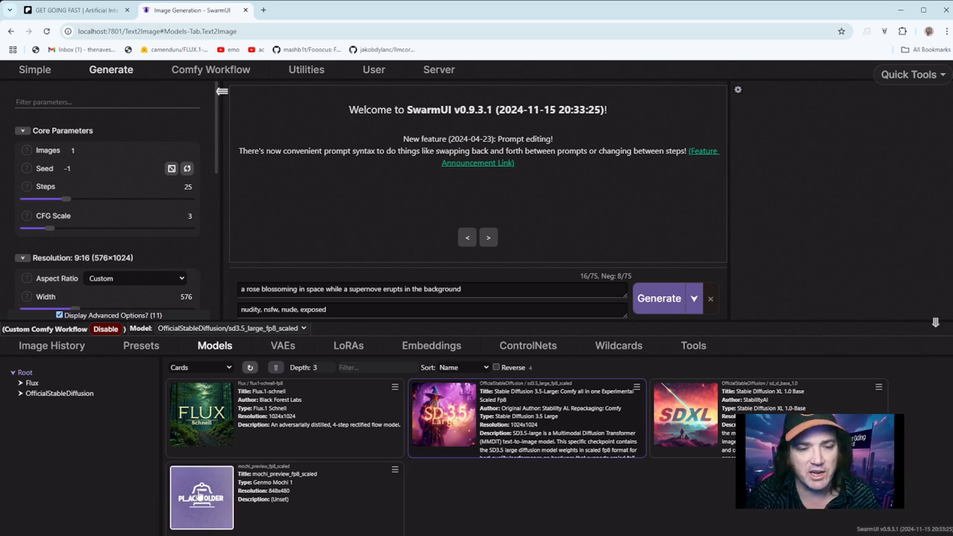
left_click(200, 498)
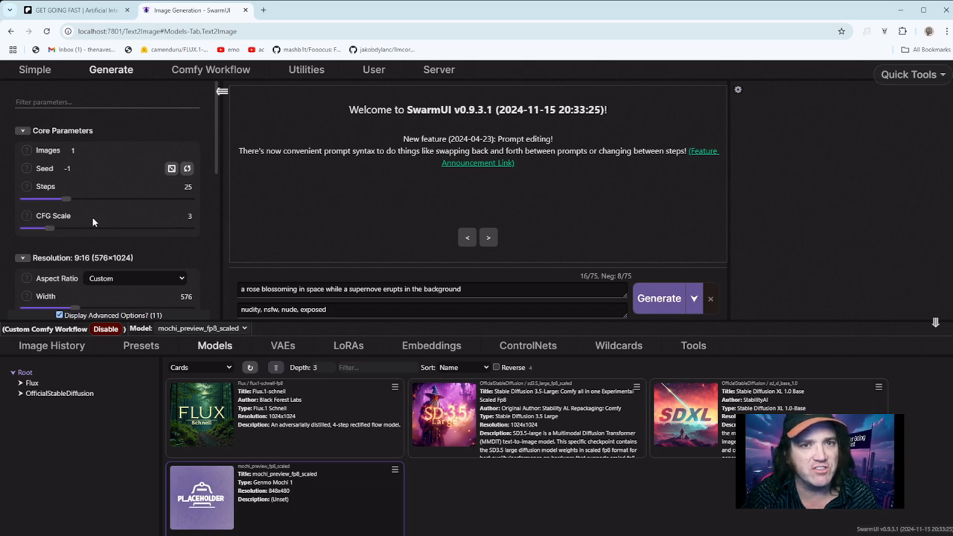
Set the generation resolution to 512 × 512 pixels.
scroll(140, 246, "down", 3)
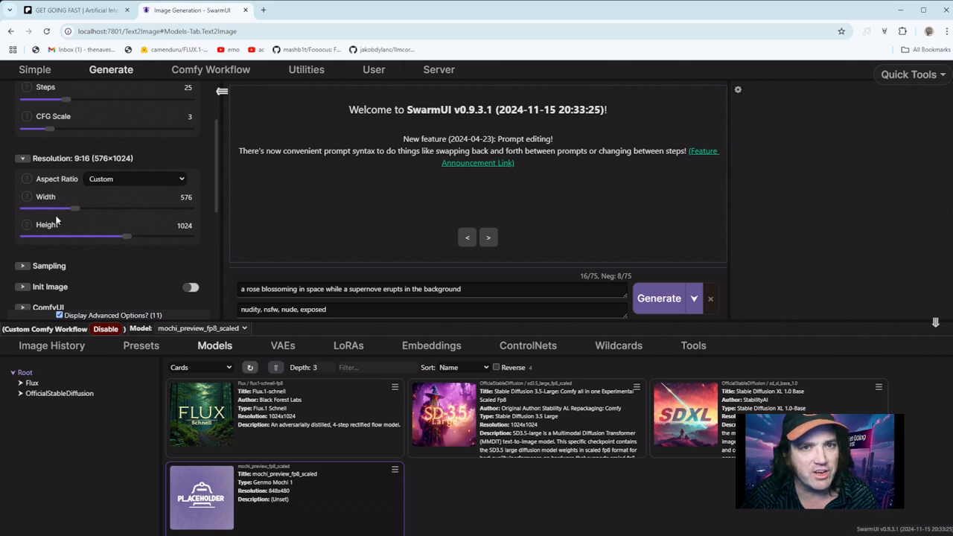
left_click_drag(122, 246, 63, 213)
scroll(145, 247, "down", 2)
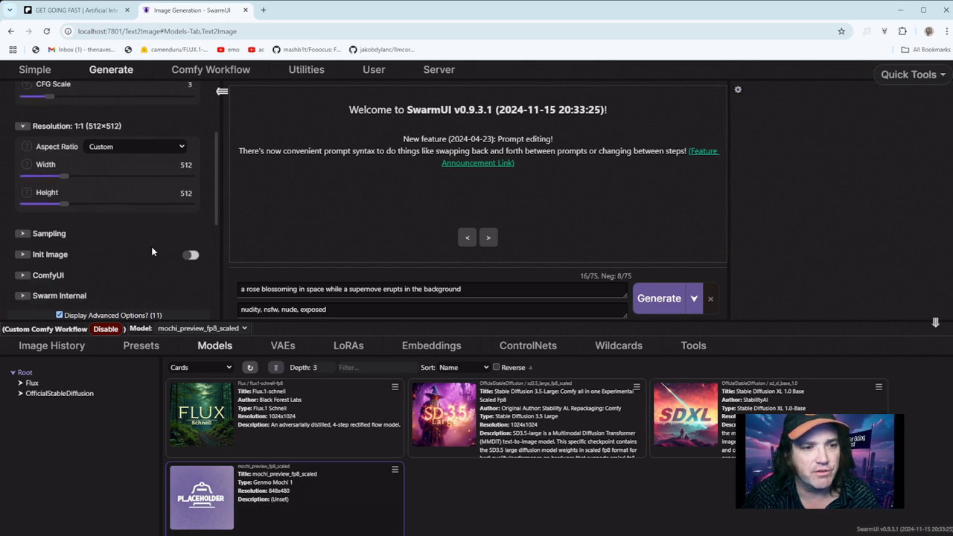
Look through the remaining generation parameter groups and review the positive and negative prompts.
scroll(117, 217, "up", 3)
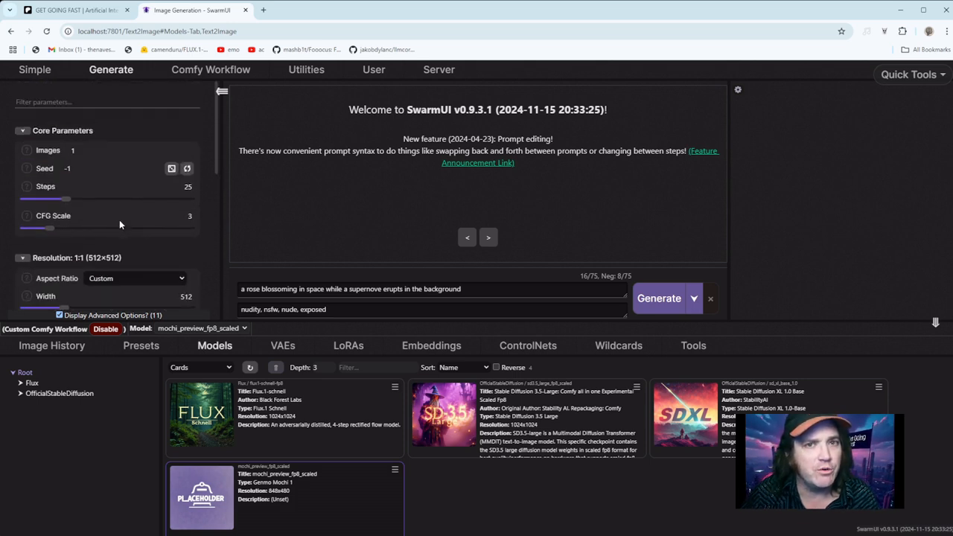
scroll(119, 220, "down", 2)
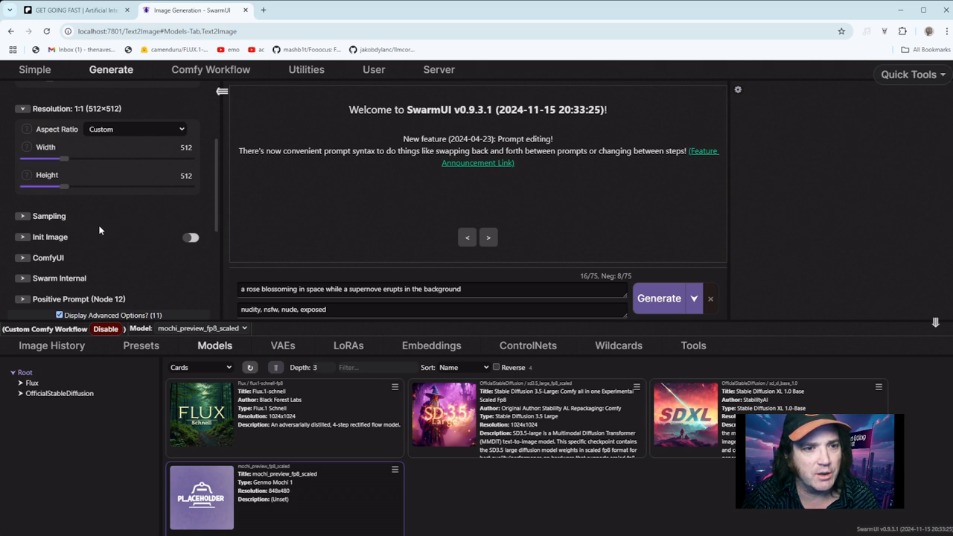
scroll(112, 227, "down", 3)
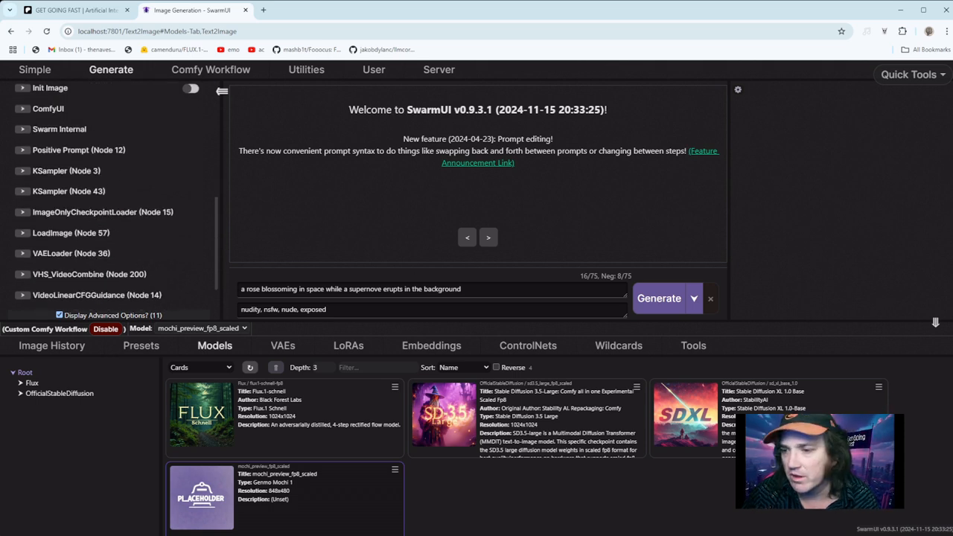
scroll(111, 224, "up", 5)
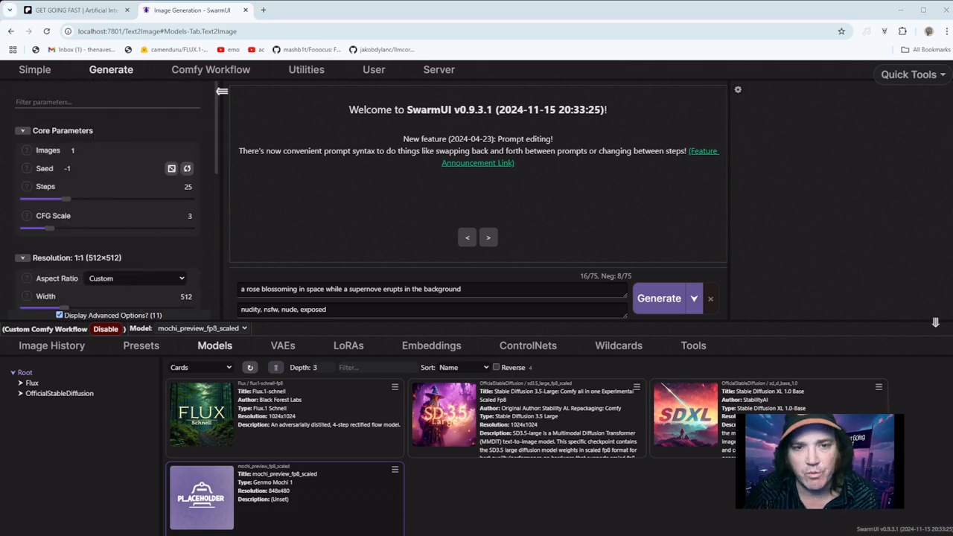
left_click_drag(465, 288, 234, 292)
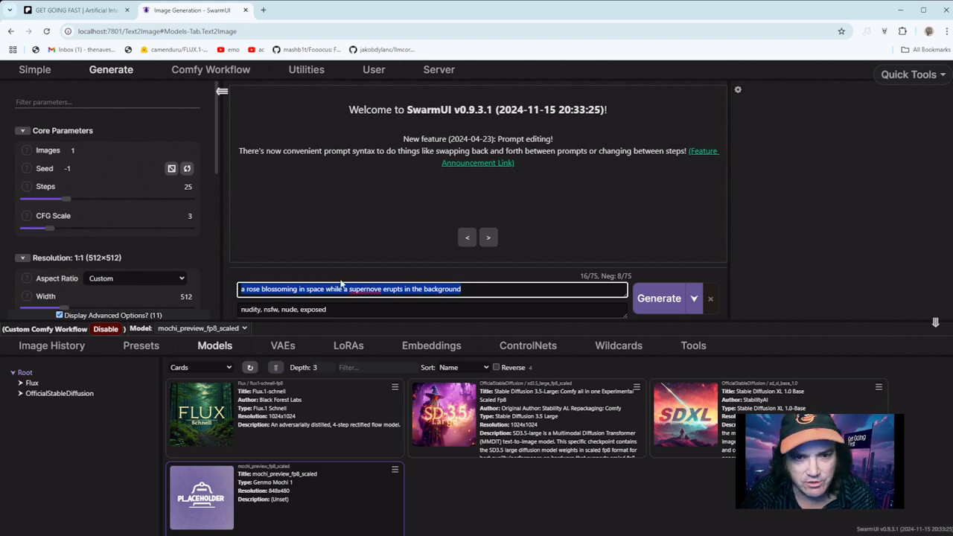
left_click_drag(345, 306, 203, 303)
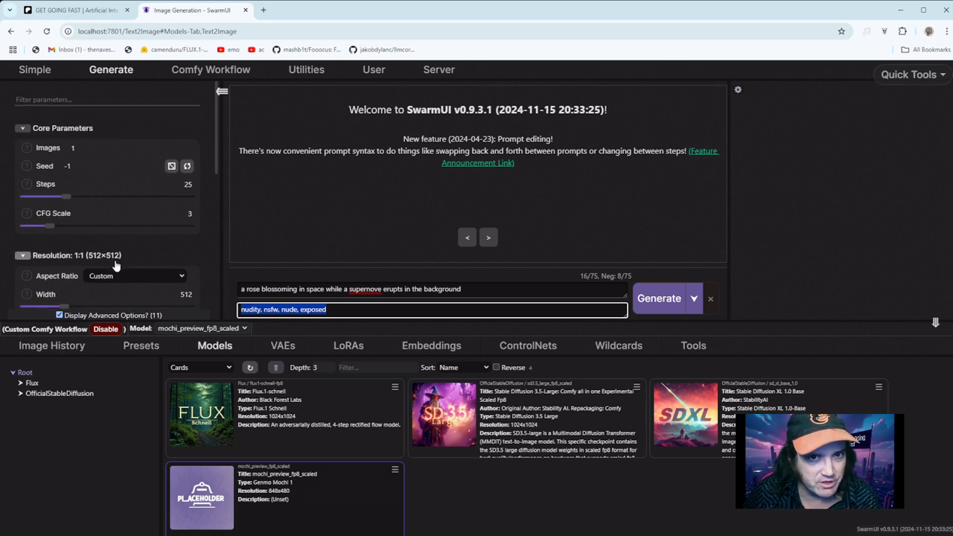
Try to generate the rose and supernova prompt at a reduced resolution of 384 × 384 pixels.
scroll(109, 260, "down", 1)
left_click(59, 265)
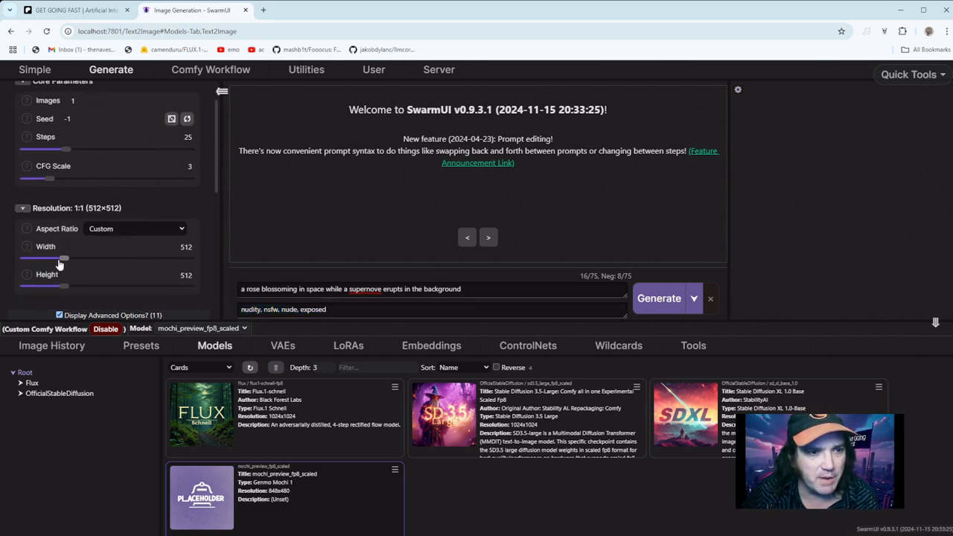
left_click_drag(46, 265, 38, 260)
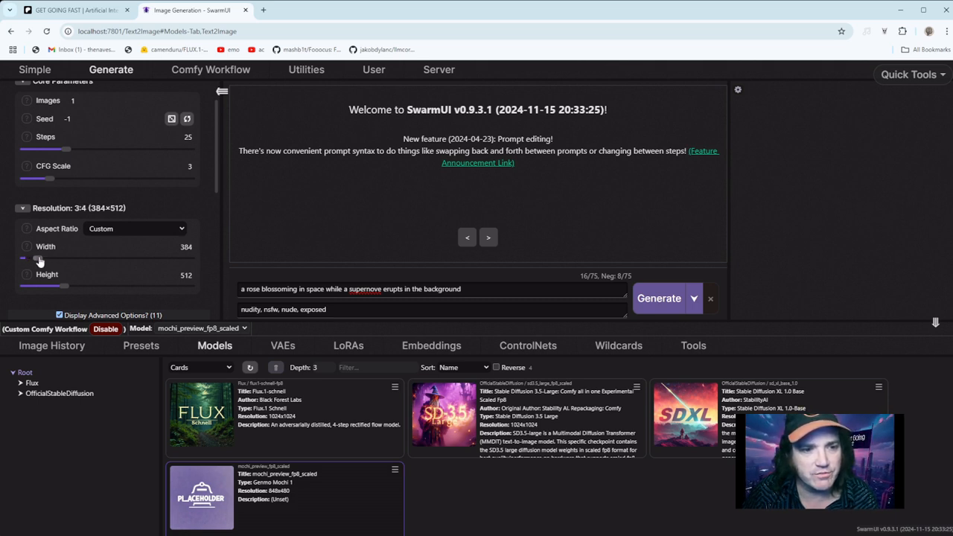
left_click_drag(58, 292, 36, 288)
left_click(658, 301)
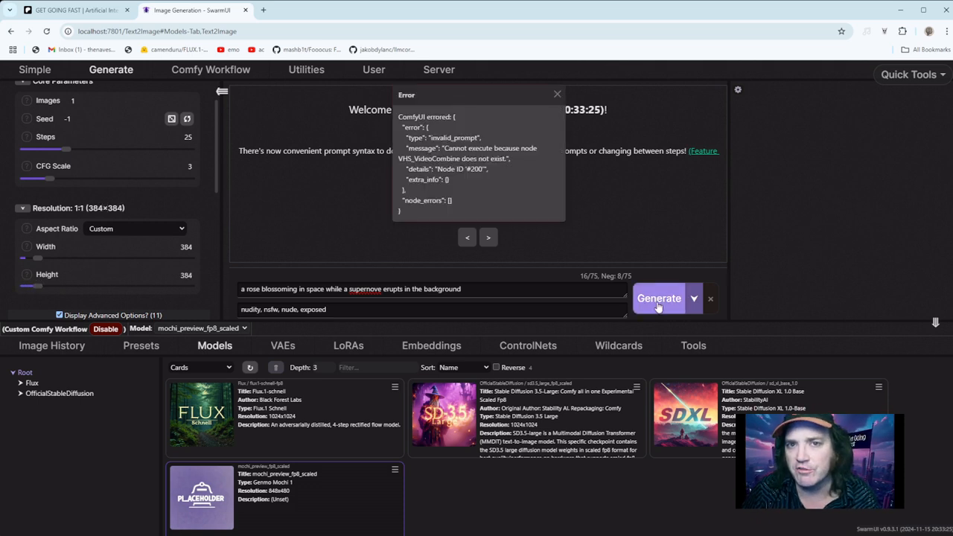
Dismiss the error, retry the generation at 512 × 512 pixels, and disable the custom Comfy workflow.
left_click(557, 96)
left_click(84, 260)
left_click(65, 259)
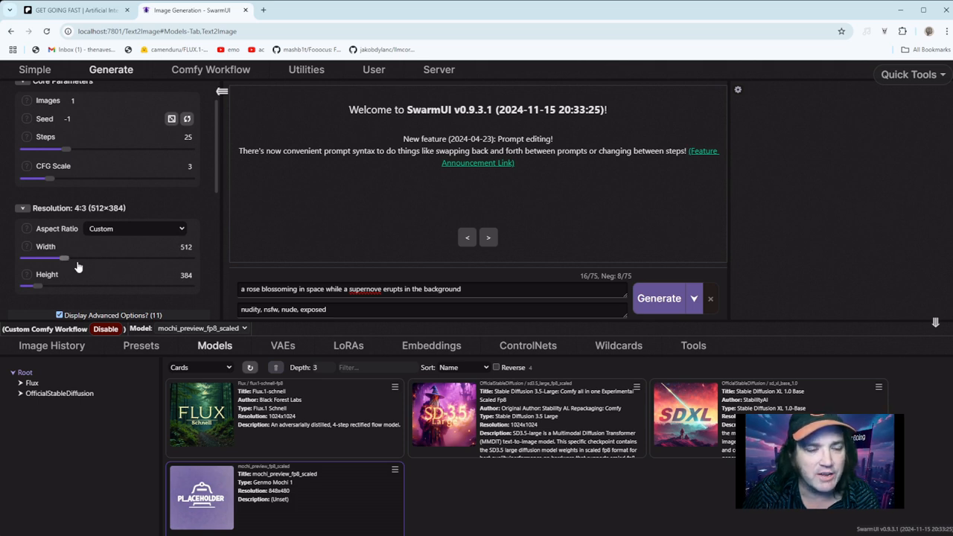
left_click(62, 286)
left_click(656, 297)
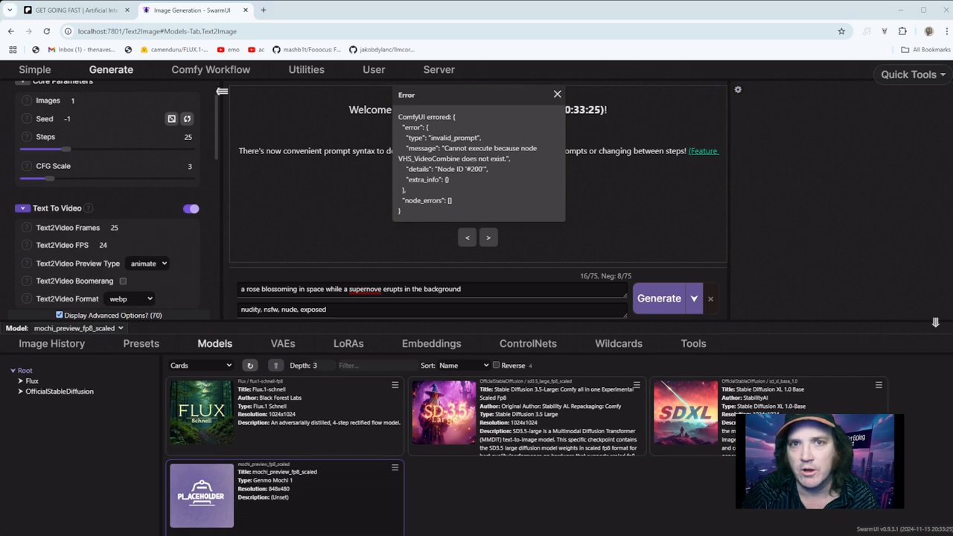
Generate the rose and supernova video with the Mochi model and view the result enlarged.
left_click(556, 93)
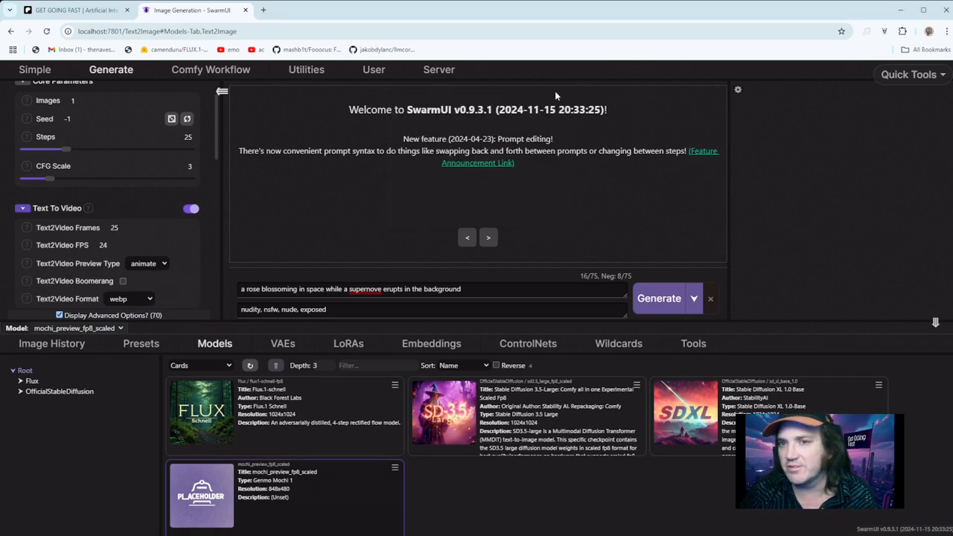
left_click(658, 298)
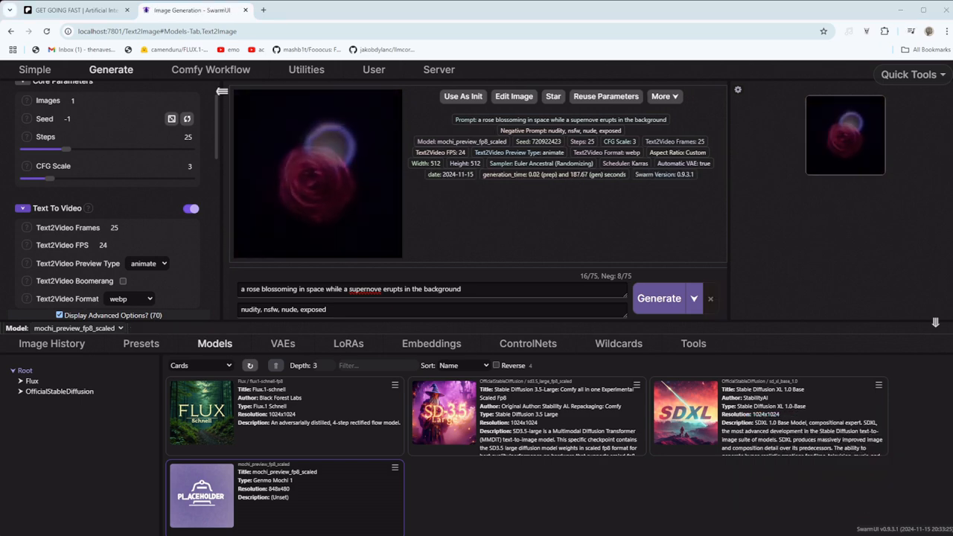
left_click(819, 140)
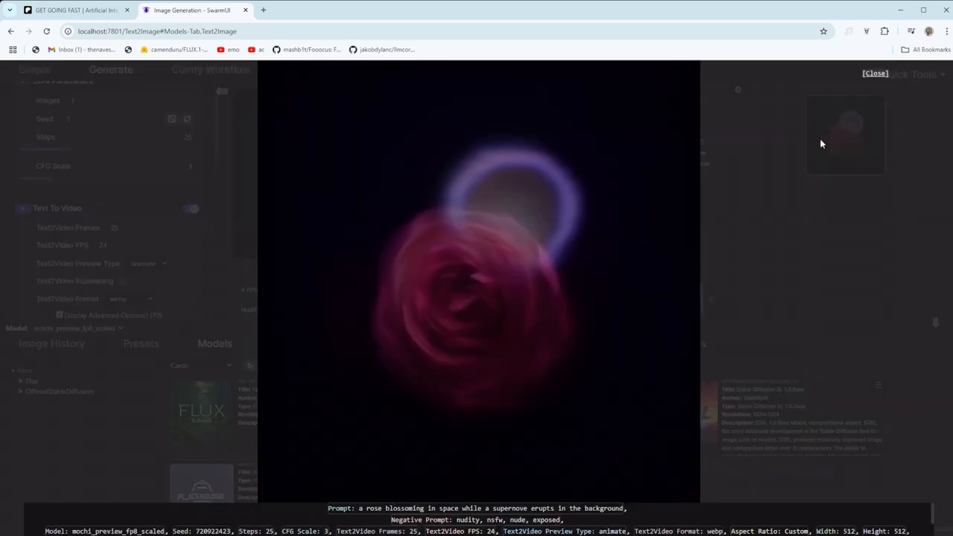
left_click(158, 390)
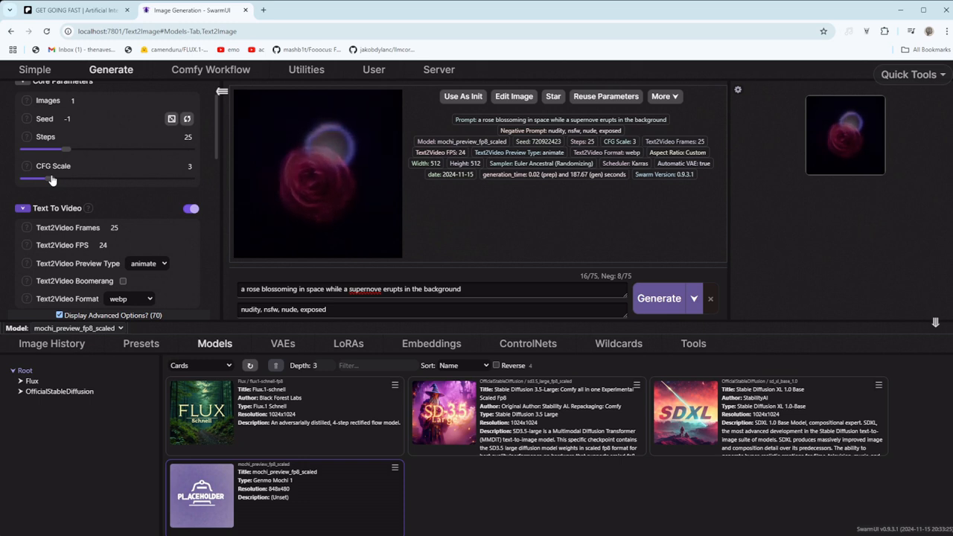
Raise the CFG Scale to 6.5 and view the supernova and flying saucer video enlarged.
left_click_drag(67, 180, 79, 180)
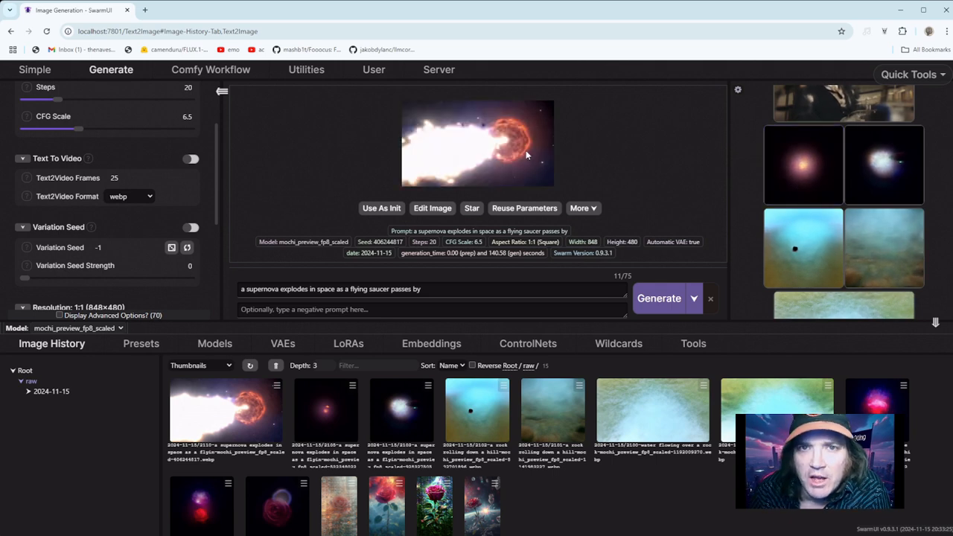
left_click(446, 149)
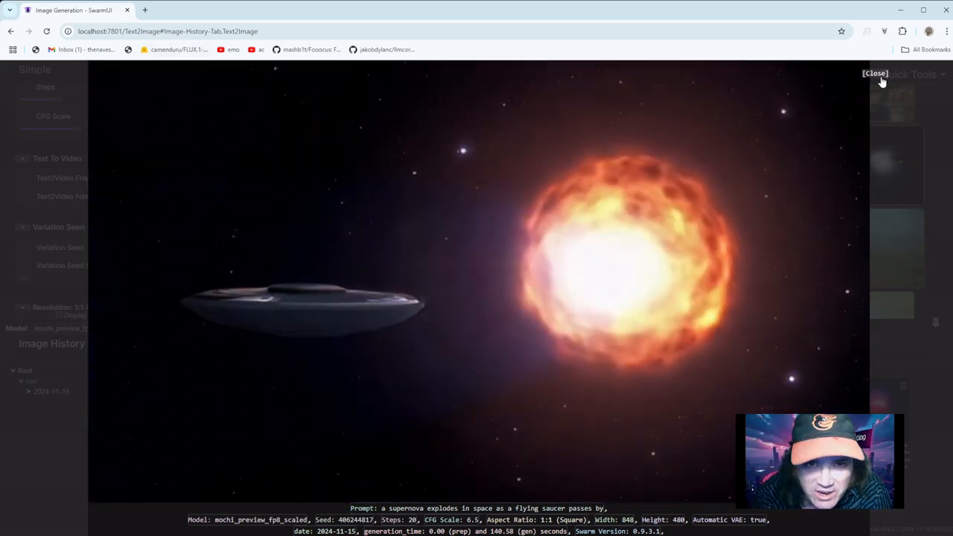
left_click(878, 76)
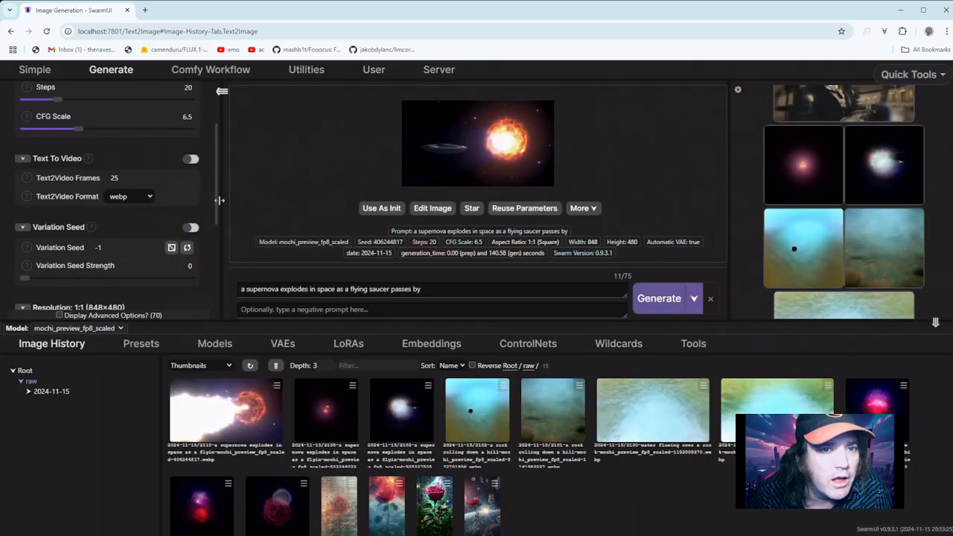
Review the core, Text To Video, Variation Seed and Resolution parameters, including the allowed video frame counts.
scroll(169, 216, "up", 2)
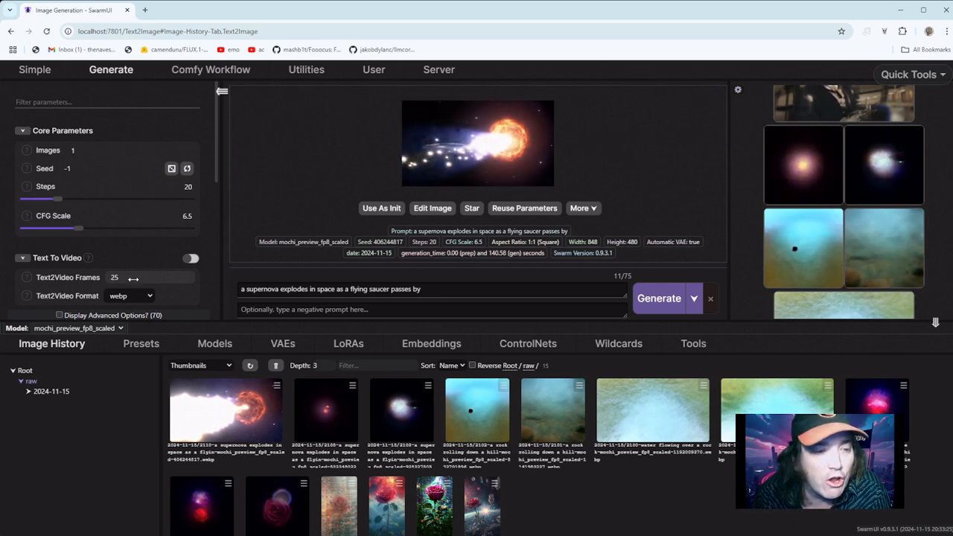
scroll(134, 278, "down", 1)
scroll(134, 278, "up", 1)
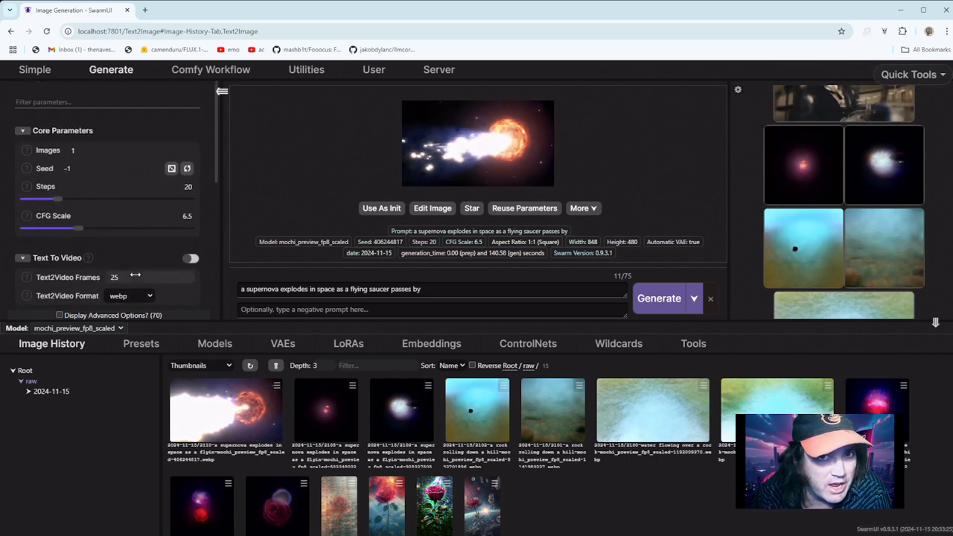
scroll(135, 275, "down", 2)
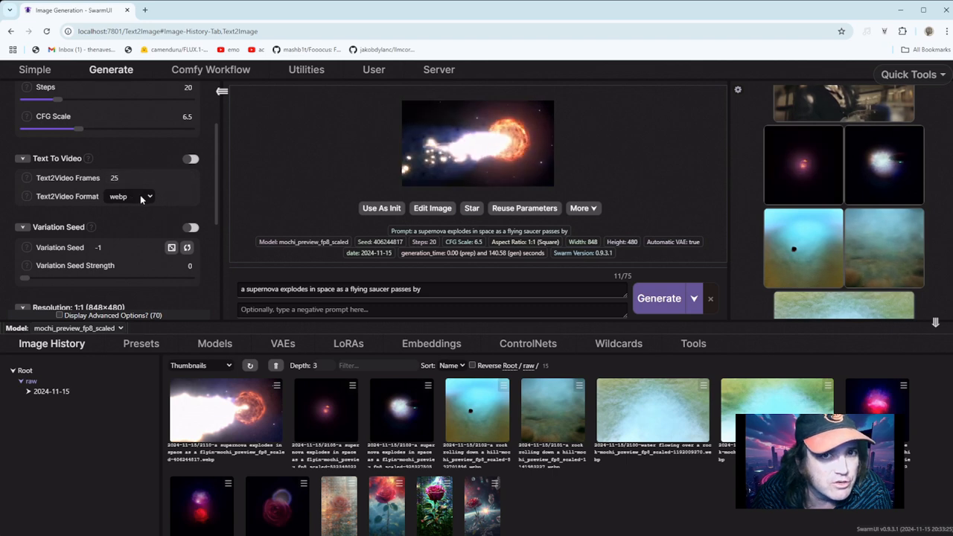
scroll(141, 200, "up", 1)
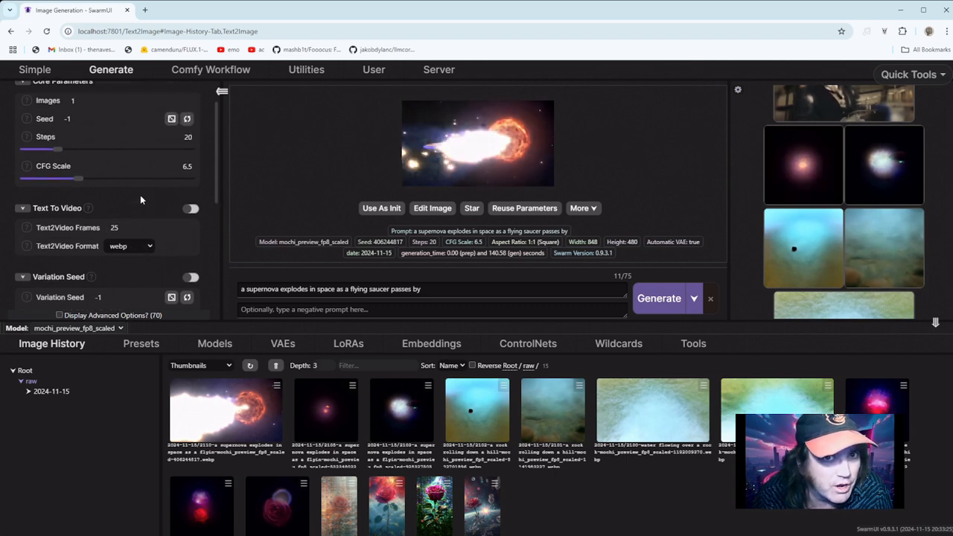
scroll(140, 195, "down", 2)
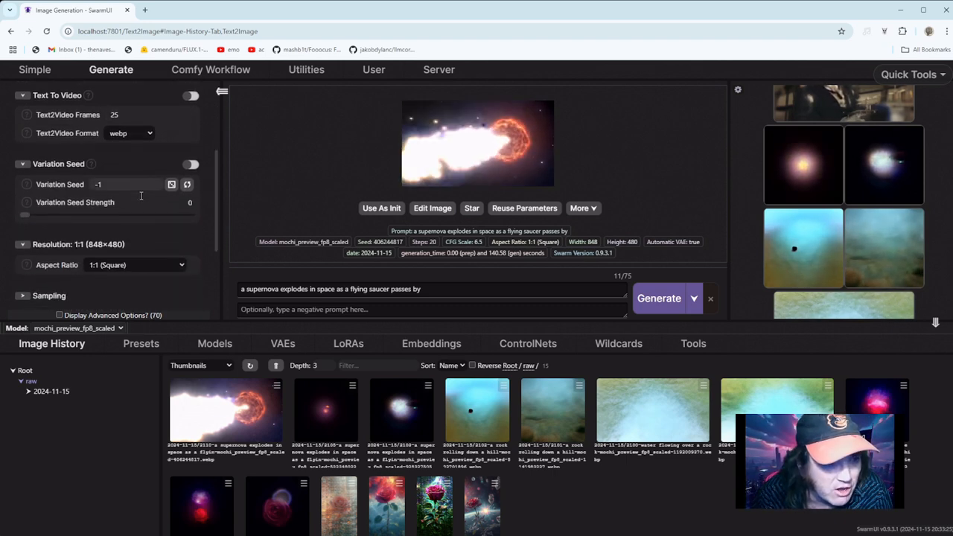
scroll(140, 196, "down", 1)
scroll(140, 195, "up", 2)
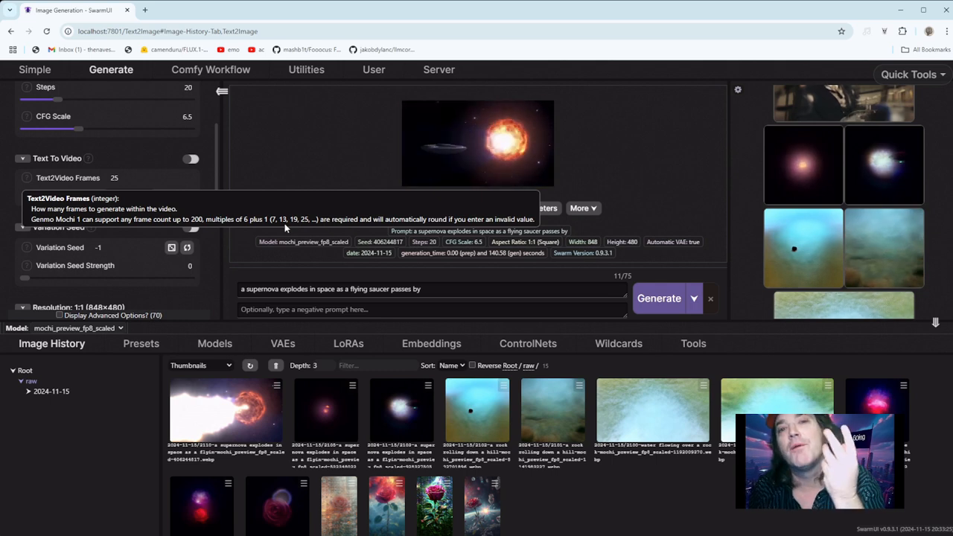
Enable Text To Video and set the number of video frames to 37 after trying 16 and 117.
left_click(126, 178)
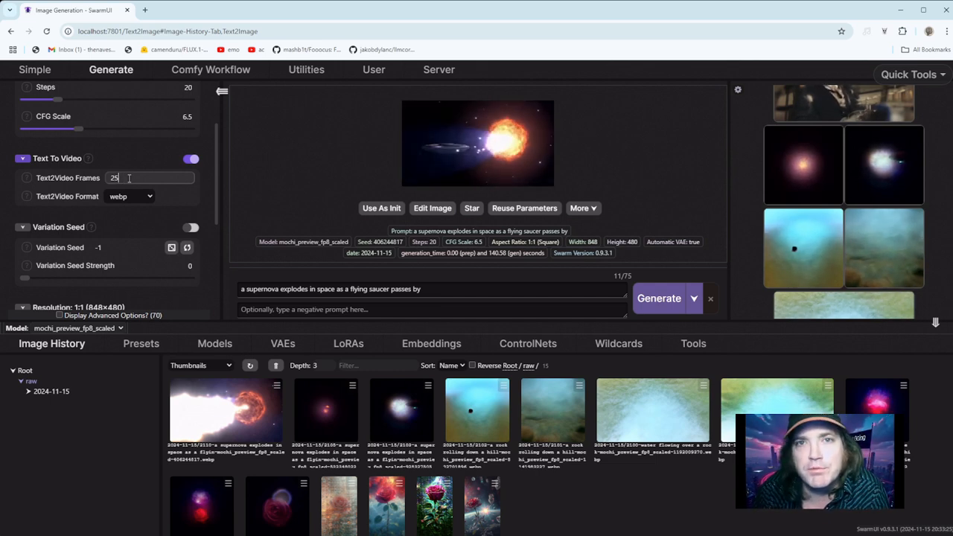
type("16")
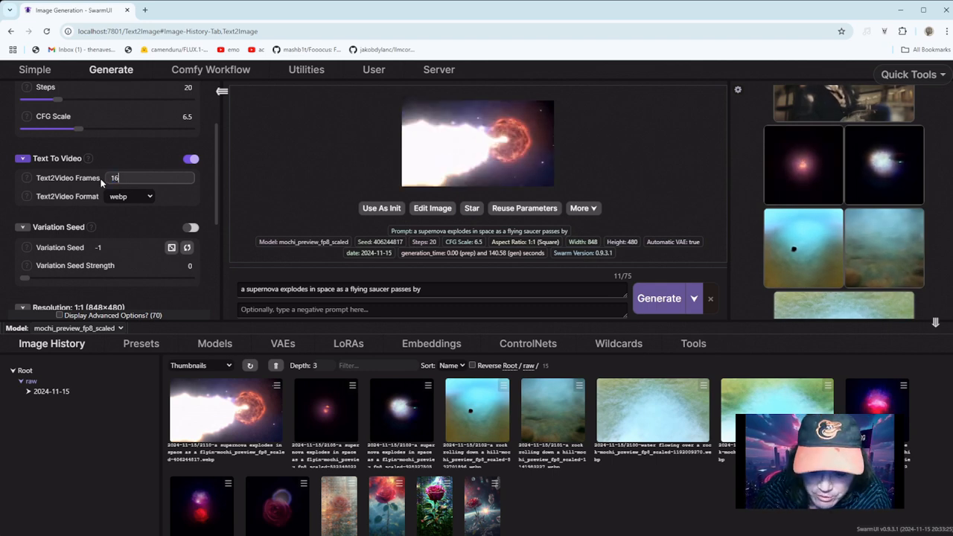
key("BackSpace")
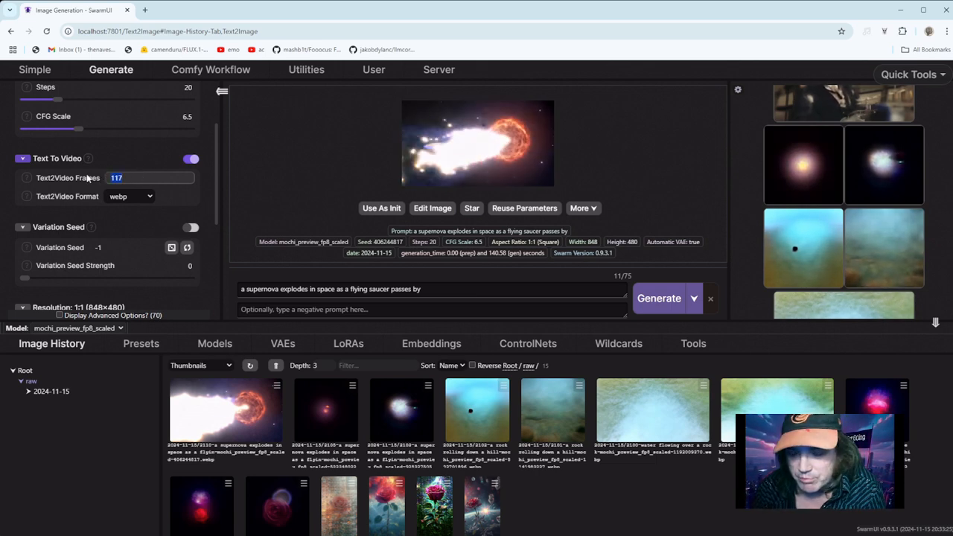
key("BackSpace")
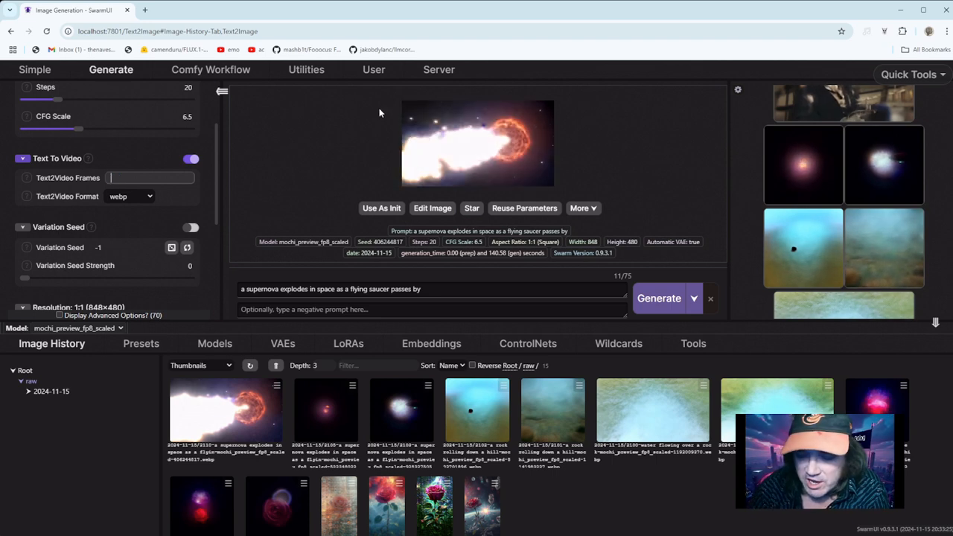
type("37")
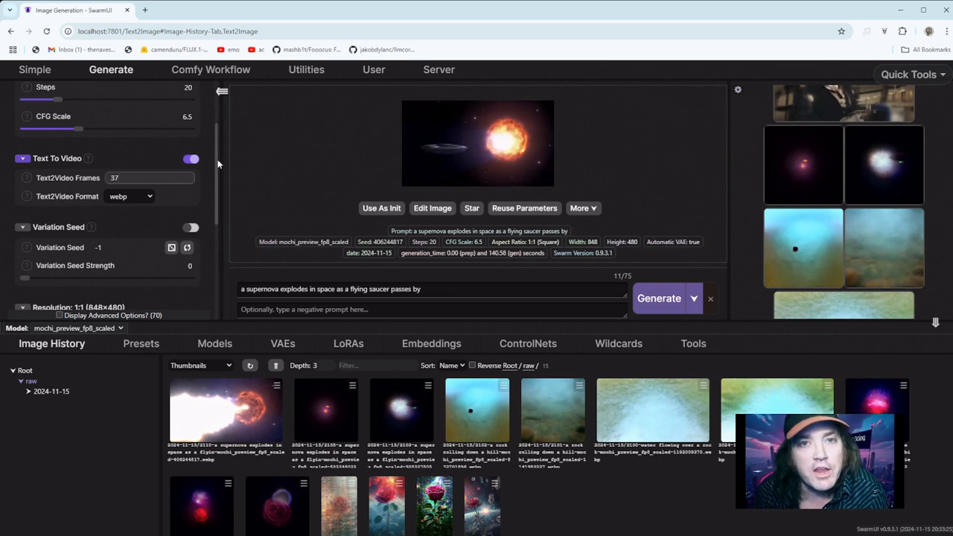
Show the available models and set the Text2Video Frames value to 127.
scroll(219, 123, "up", 1)
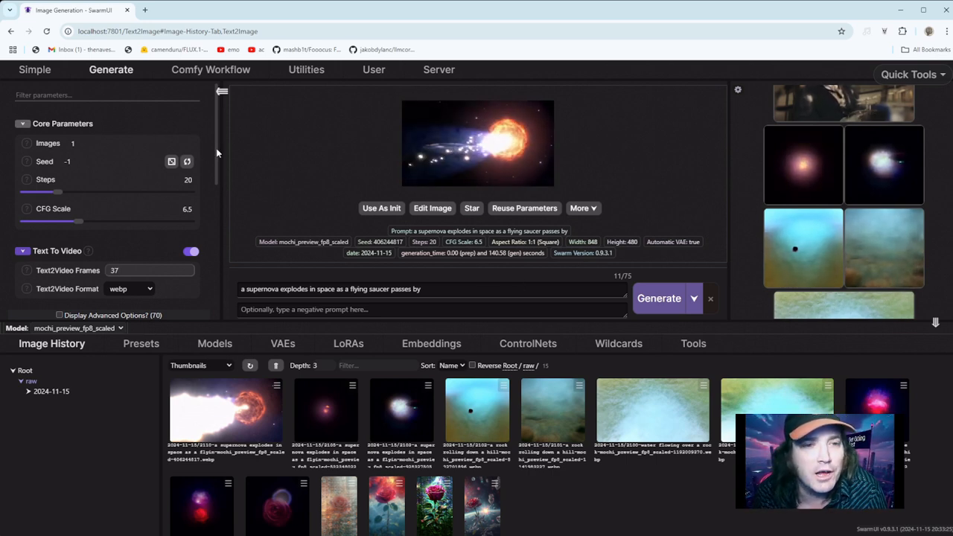
scroll(212, 181, "down", 1)
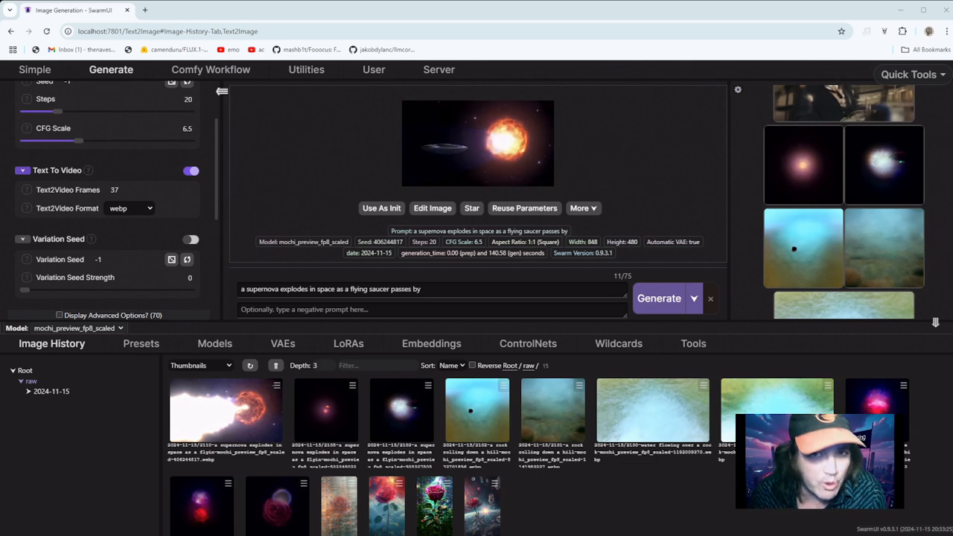
left_click(196, 347)
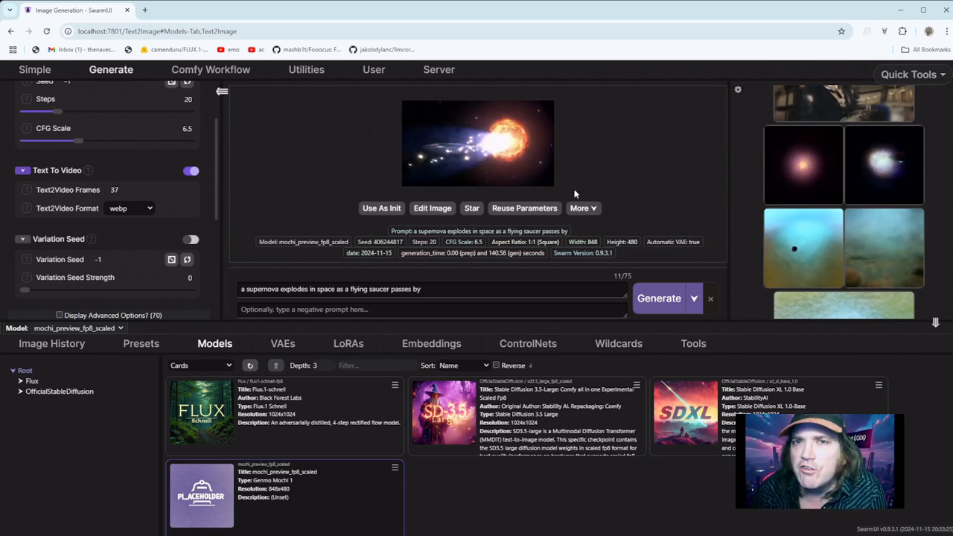
scroll(141, 207, "up", 1)
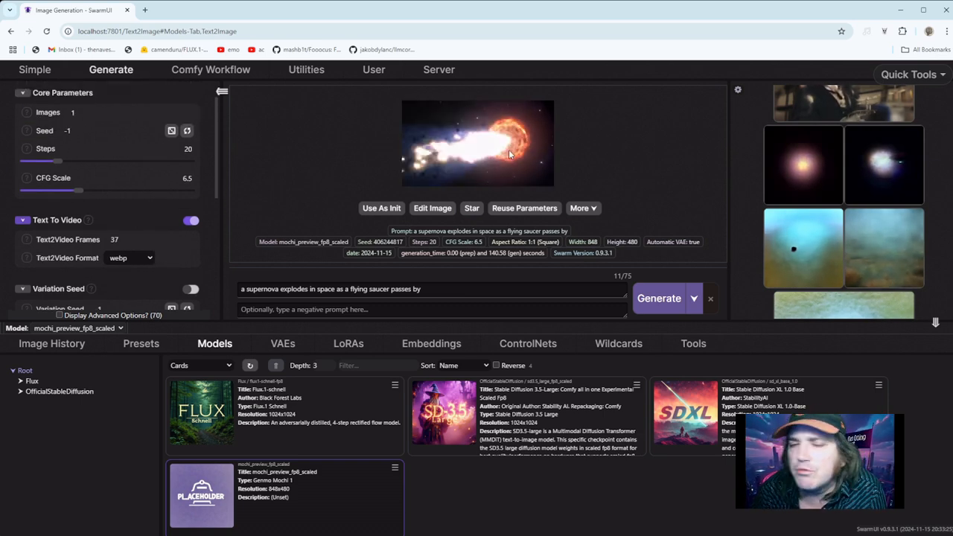
double_click(113, 239)
type("127")
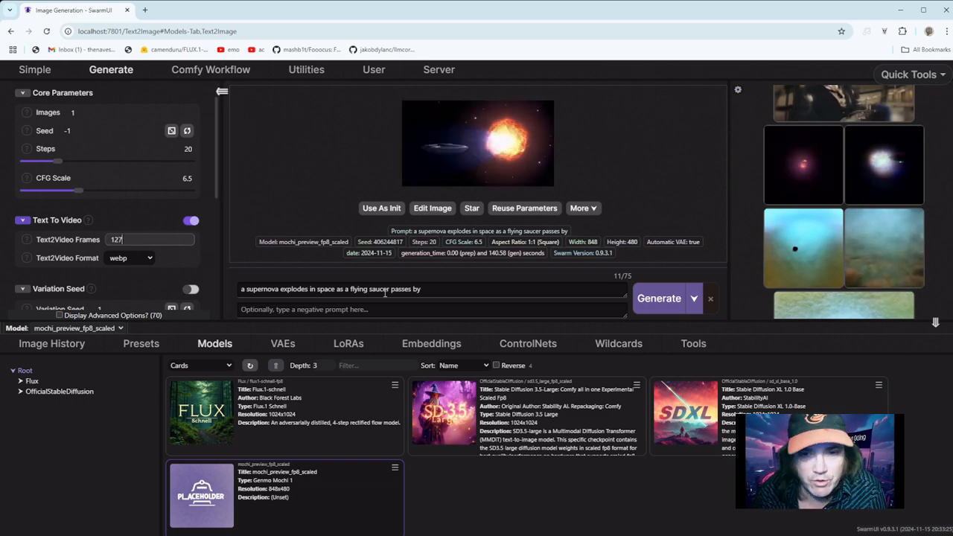
Look over the Server, User and Utilities pages and open the Model Downloader.
left_click(439, 70)
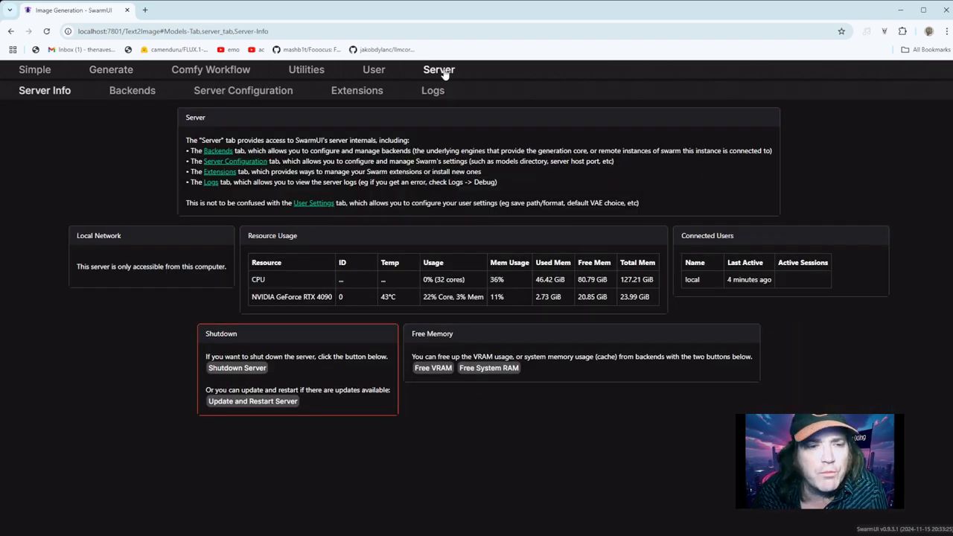
left_click(368, 73)
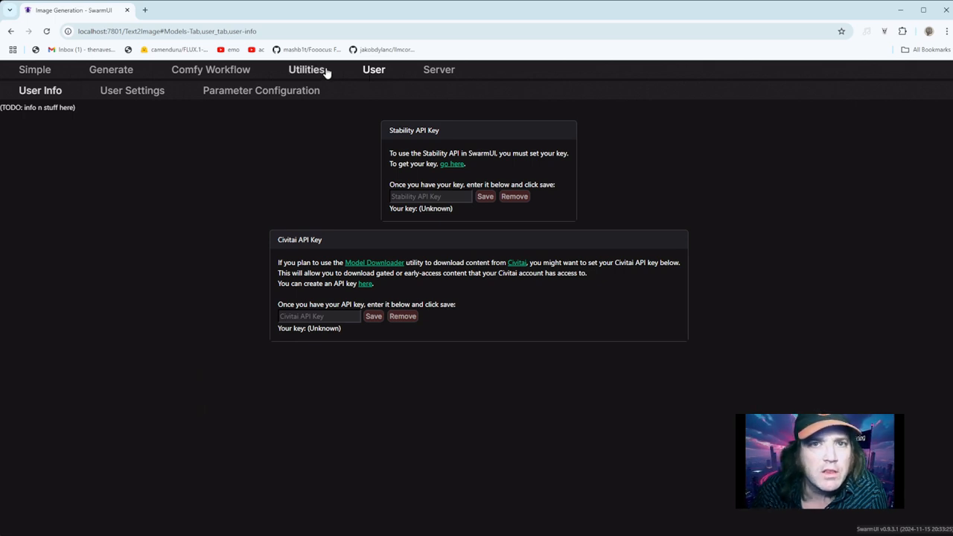
left_click(326, 72)
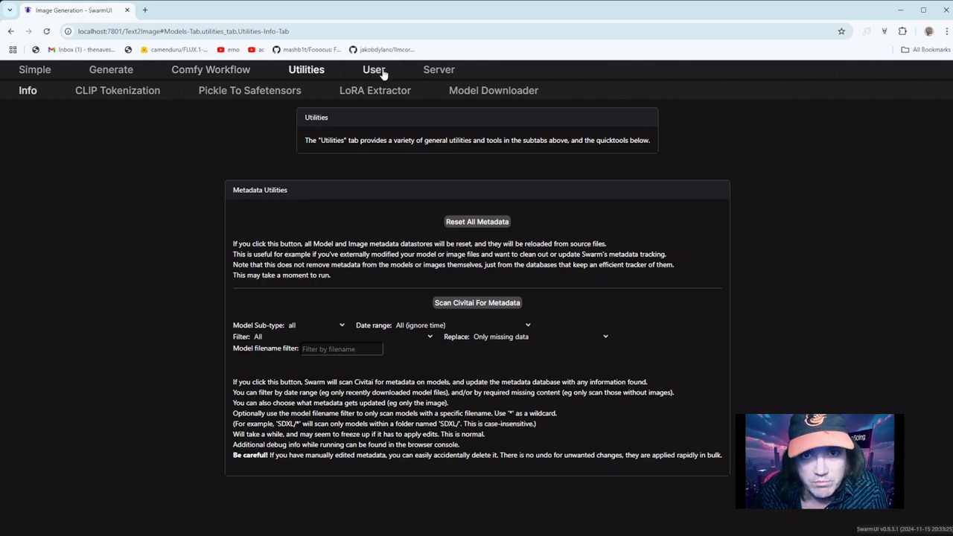
left_click(479, 97)
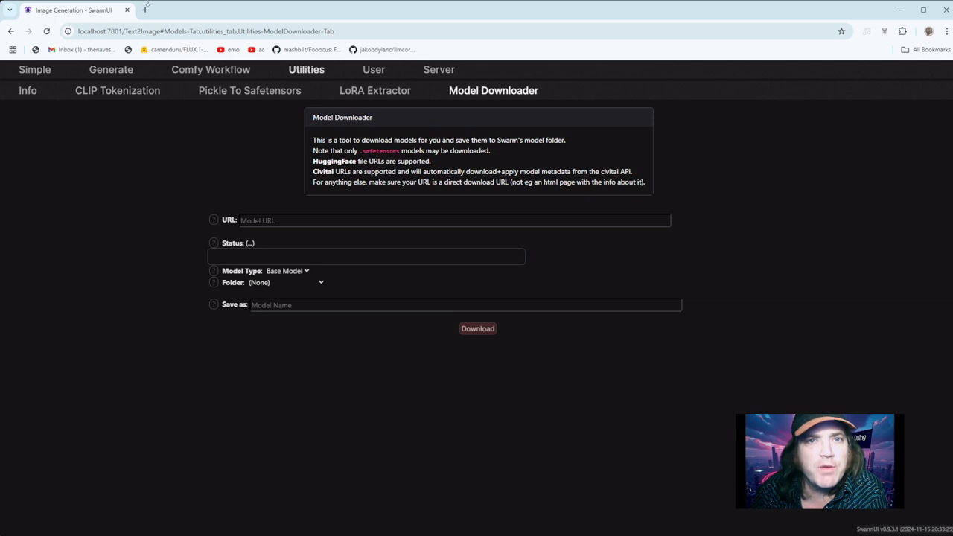
Open Civitai in a new browser tab, search for sd3.5, and open the Pika's BattleField Style V2 LoRA page.
left_click(146, 11)
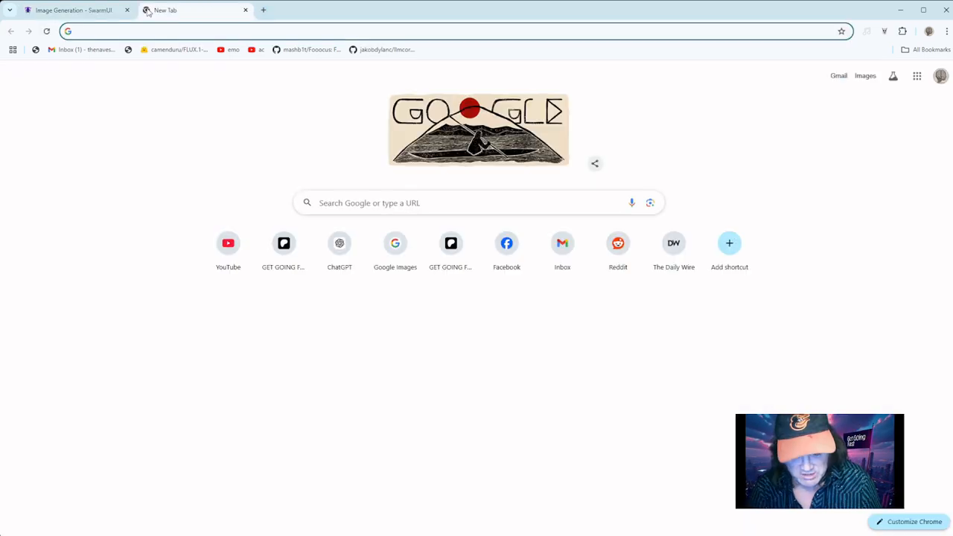
type("civit")
key("Return")
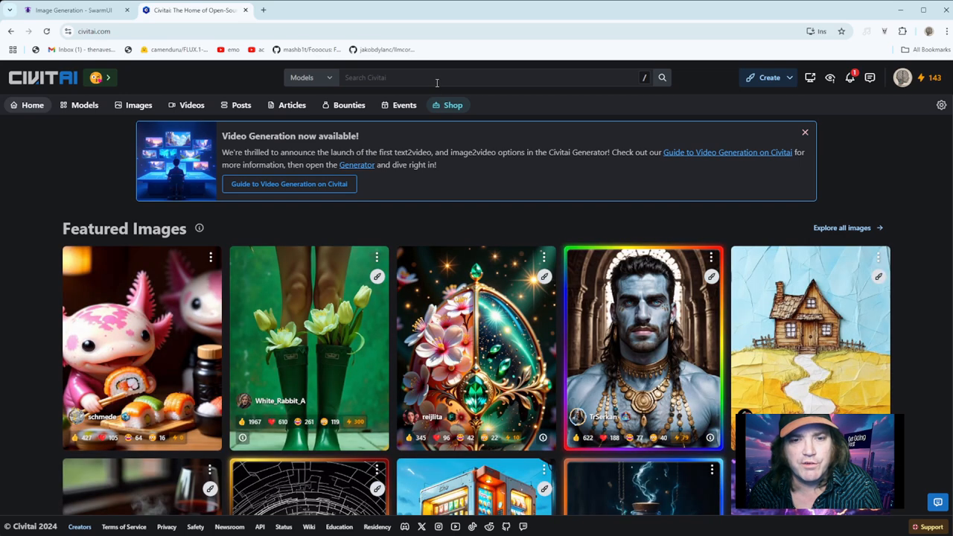
left_click(437, 83)
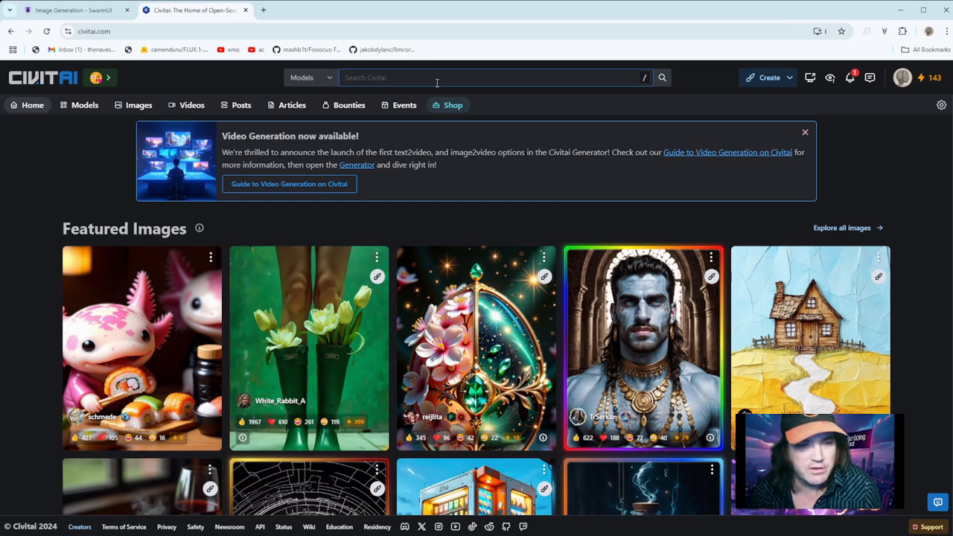
type("sd")
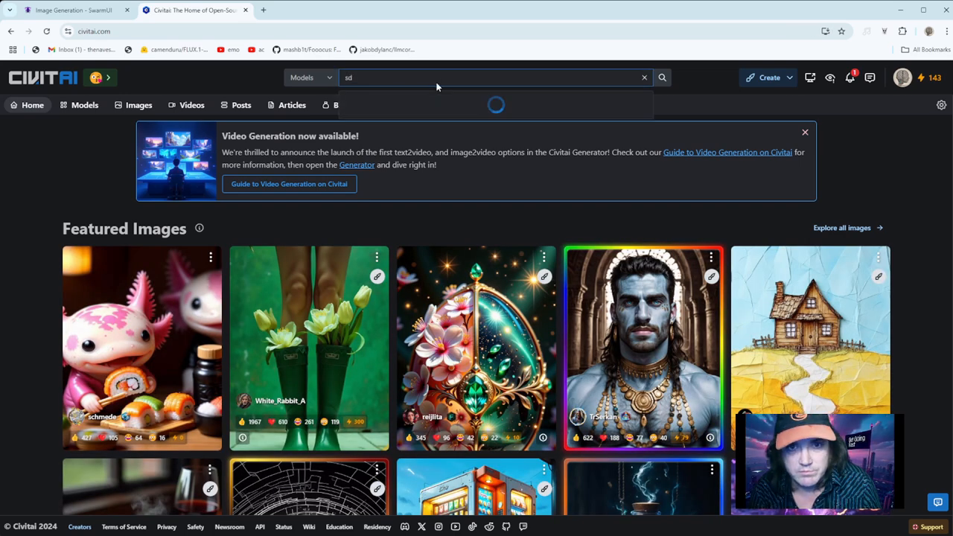
type("3.5")
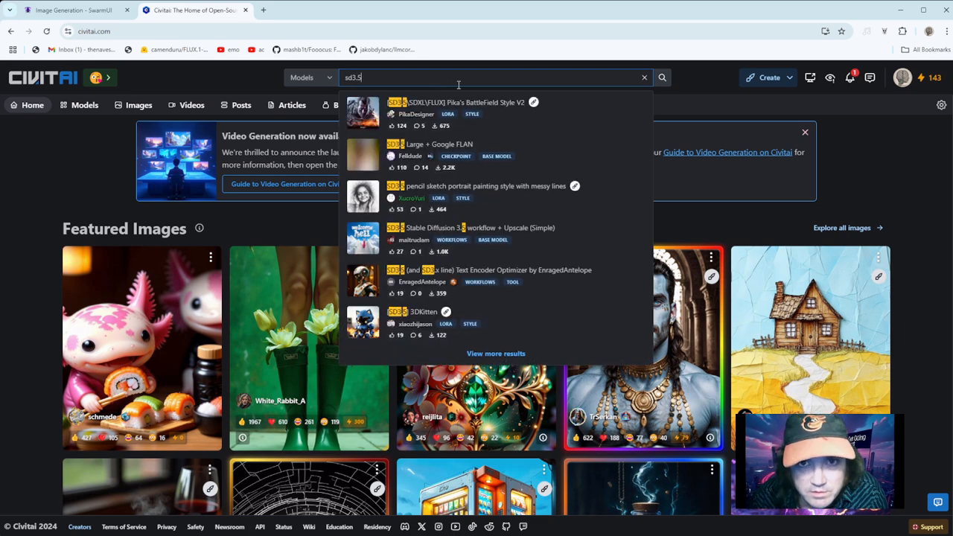
left_click(499, 104)
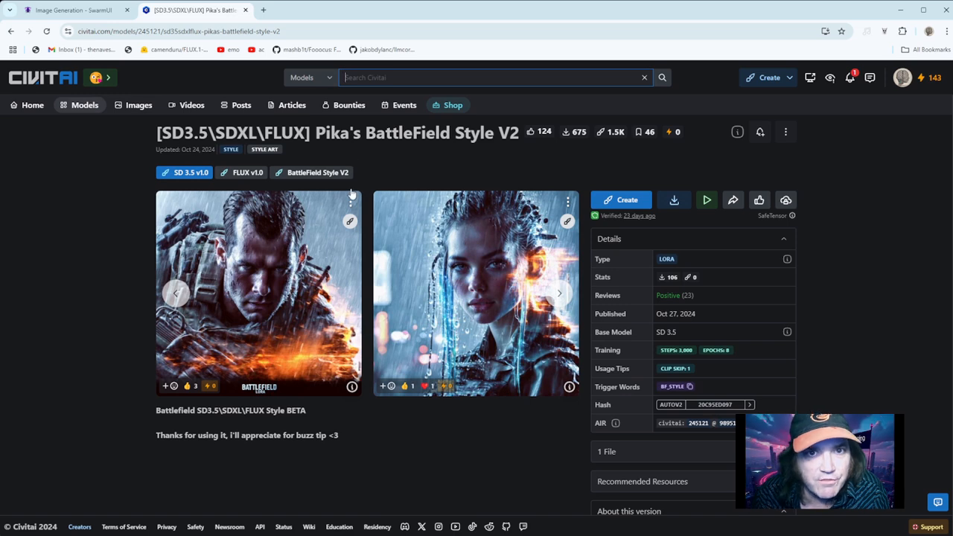
Copy the BattleField Style V2 page address and enter it as the model URL in SwarmUI's Model Downloader.
left_click(222, 31)
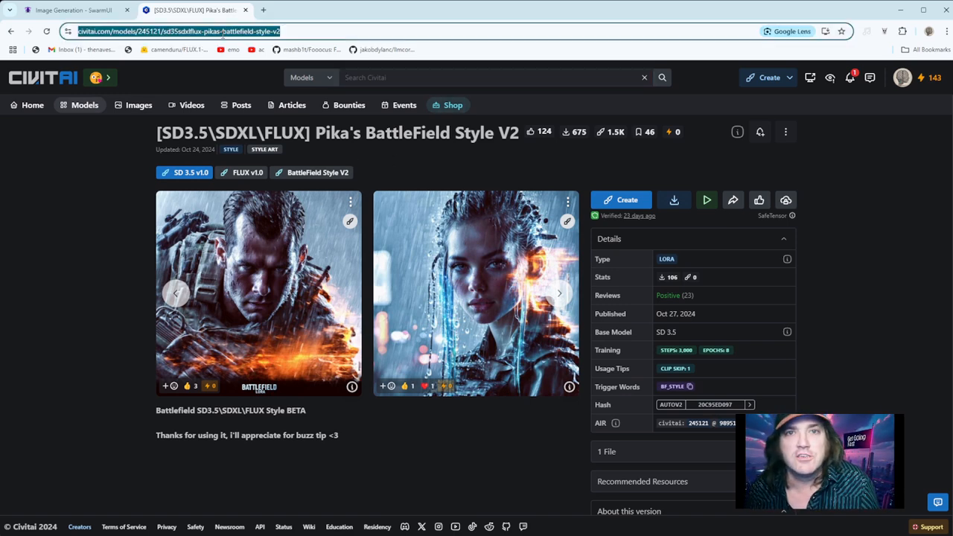
left_click(72, 10)
left_click(278, 221)
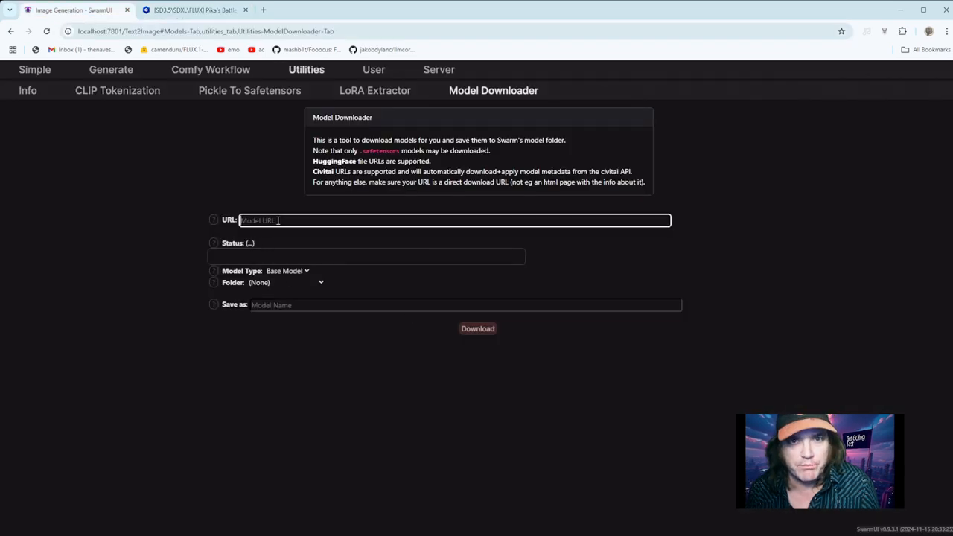
type("https://civitai.com/api/download/models/989515")
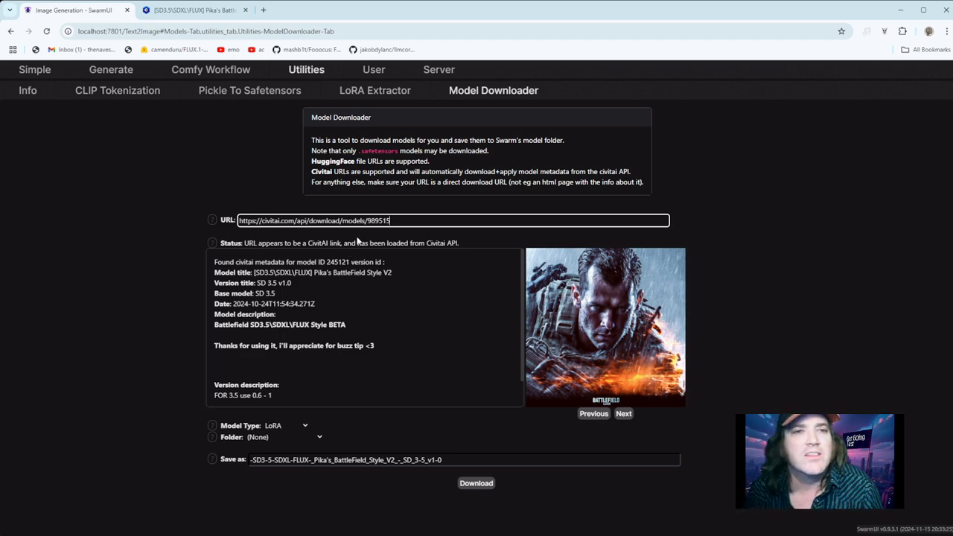
left_click(108, 70)
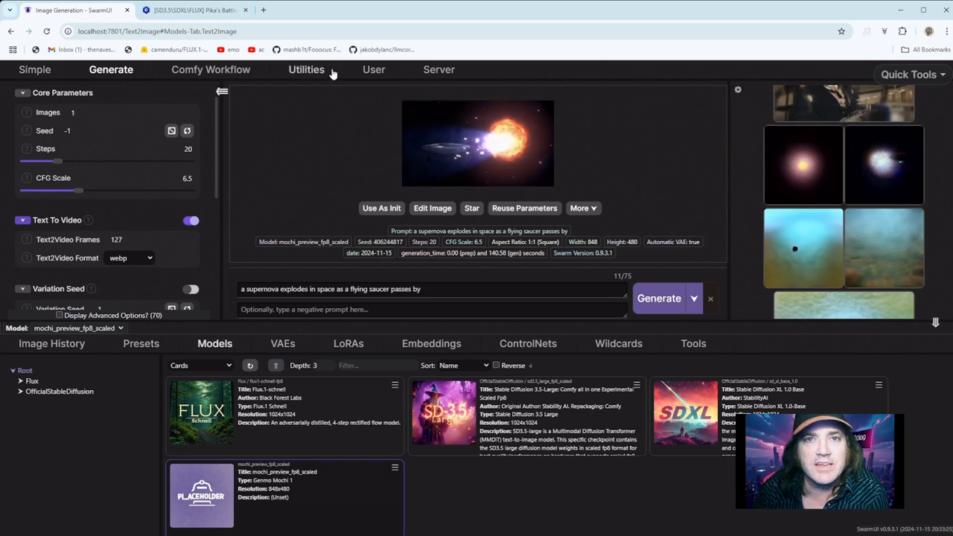
left_click(312, 73)
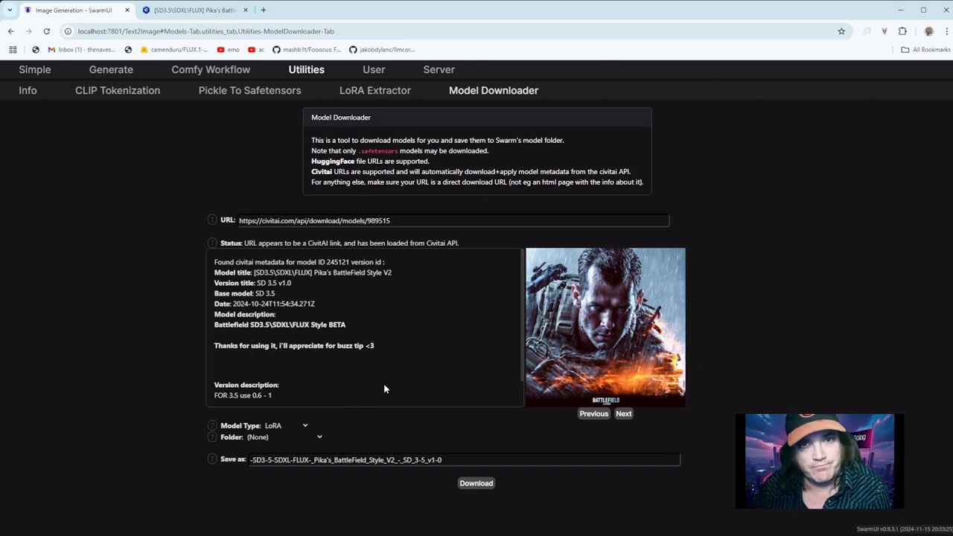
left_click(123, 71)
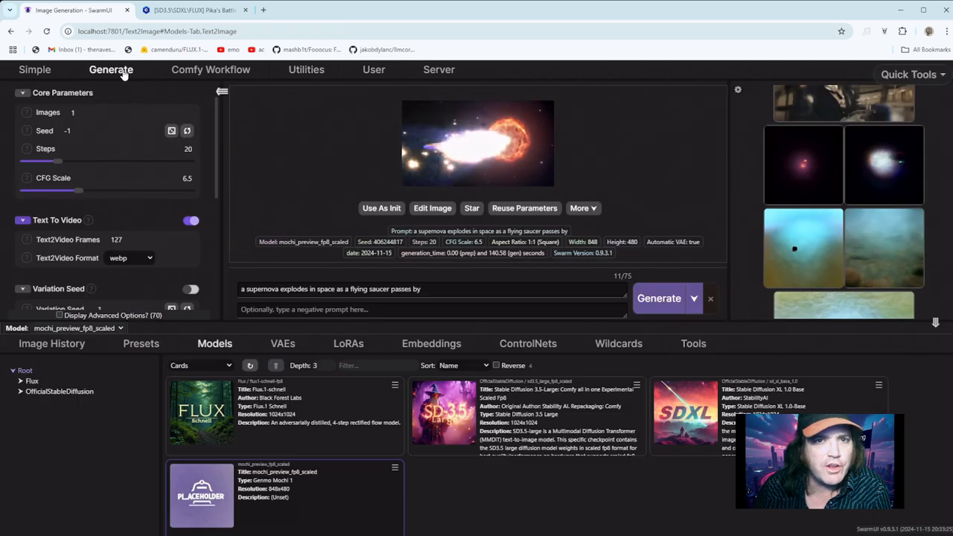
Open the Comfy workflow, dismiss the missing node notice, look over the node graph, and return to the generation page.
left_click(219, 72)
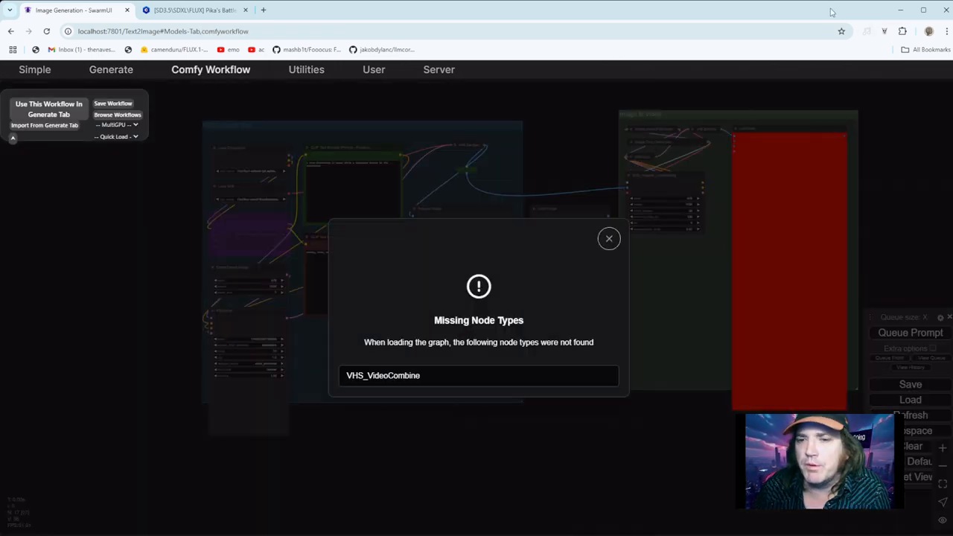
left_click(609, 240)
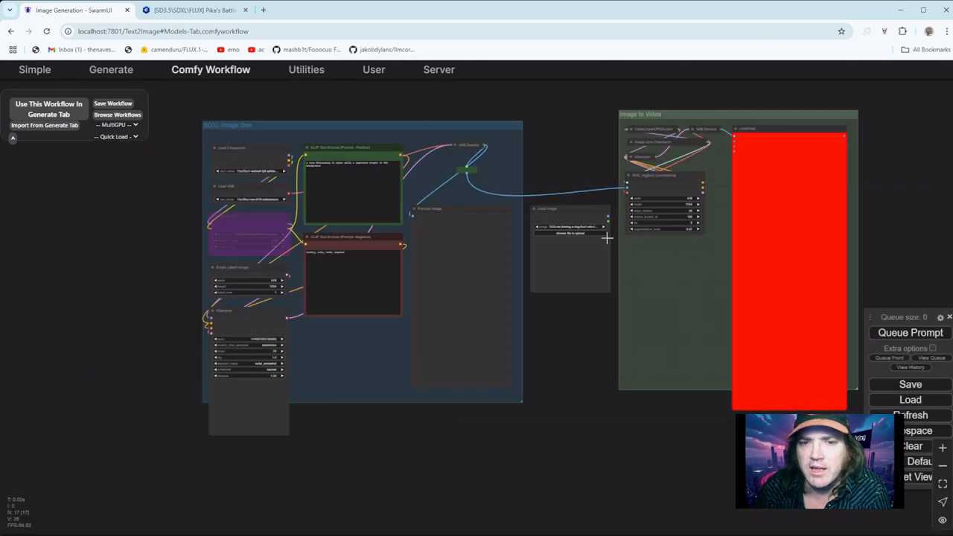
left_click_drag(589, 401, 489, 427)
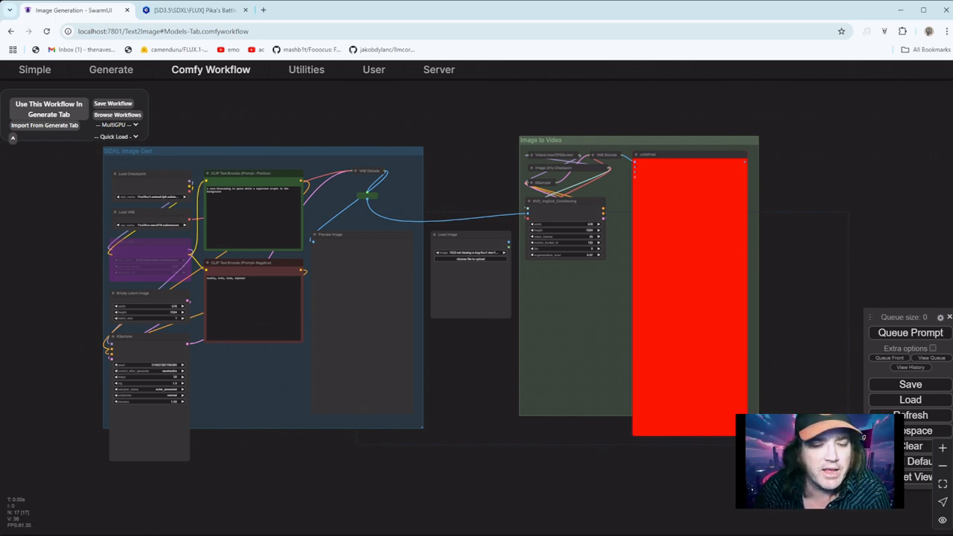
left_click(119, 69)
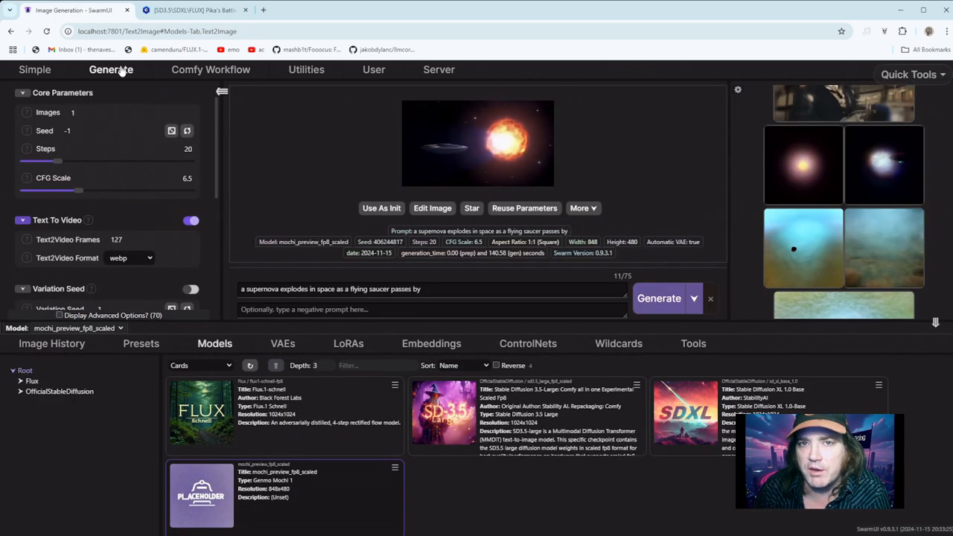